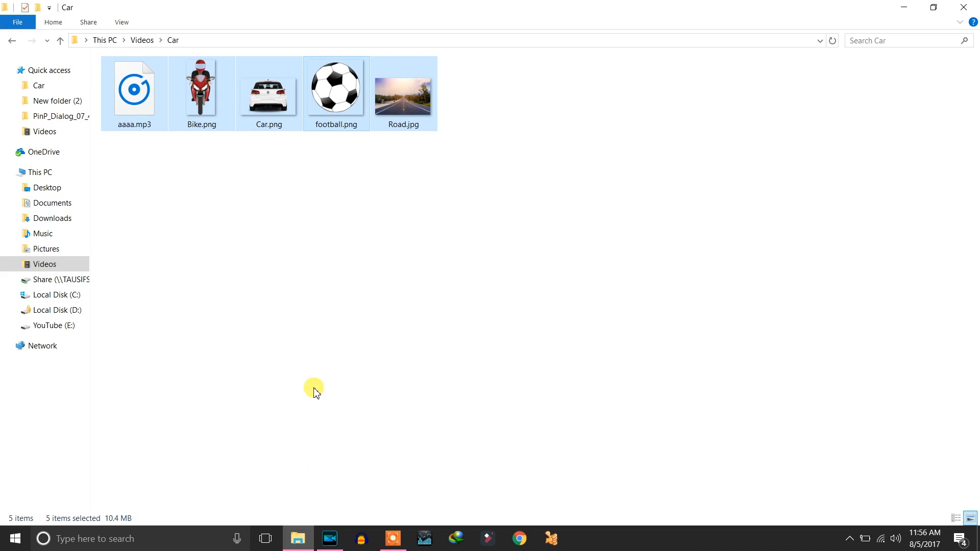
Import the five files from the Car folder into the PowerDirector media library and preview the images and aaaa.mp3.
drag(352, 124, 380, 207)
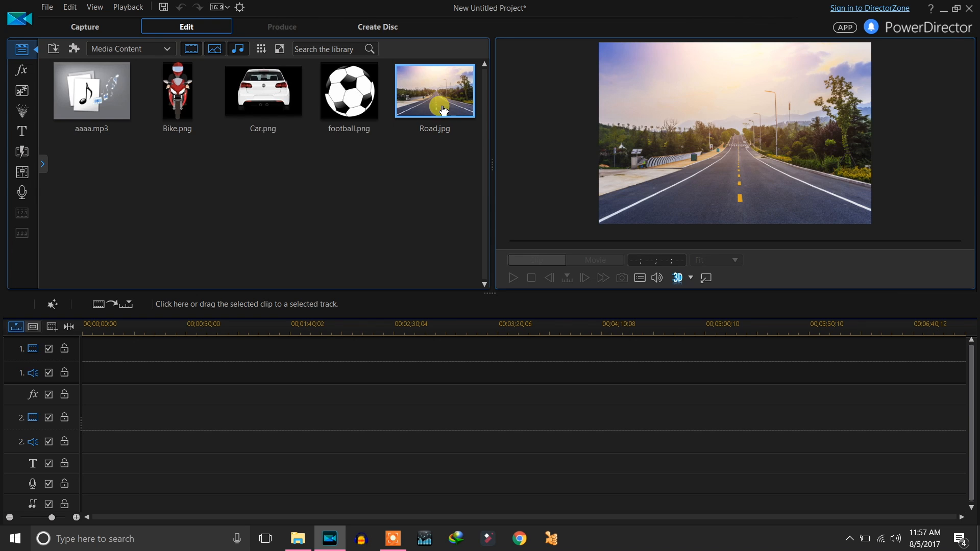
click(269, 110)
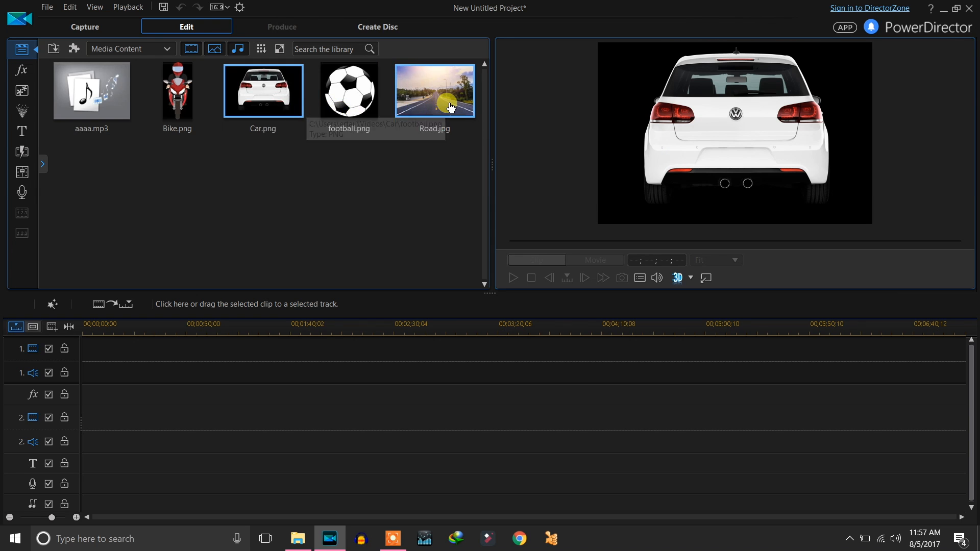
click(365, 104)
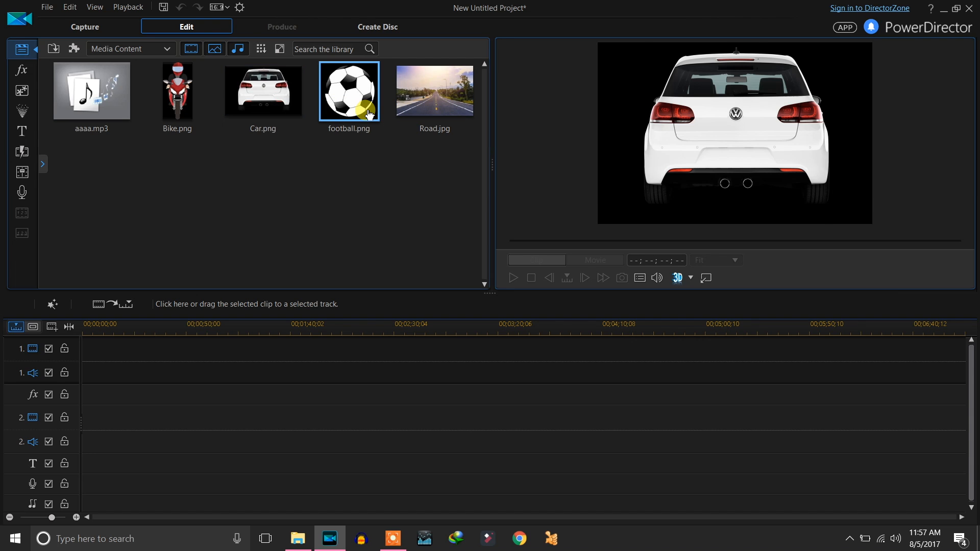
click(187, 102)
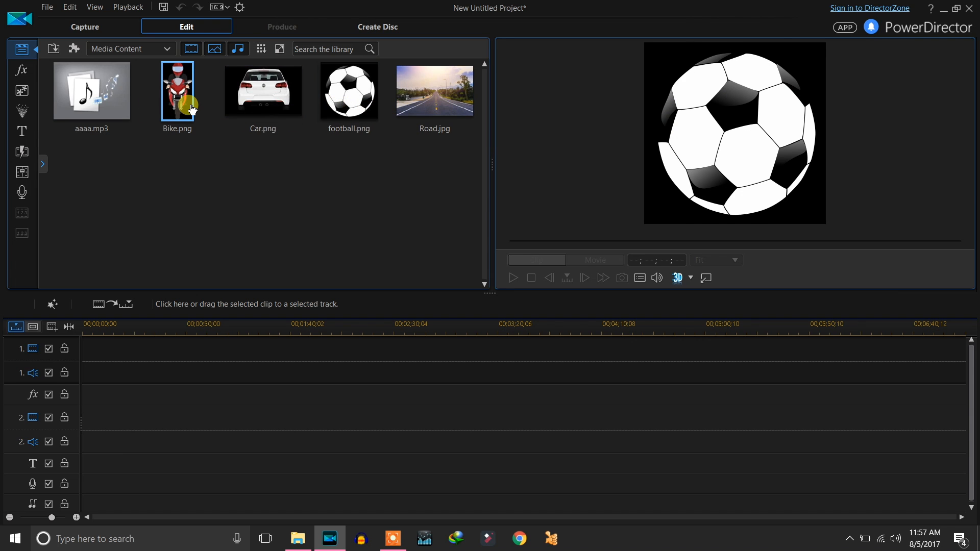
click(107, 121)
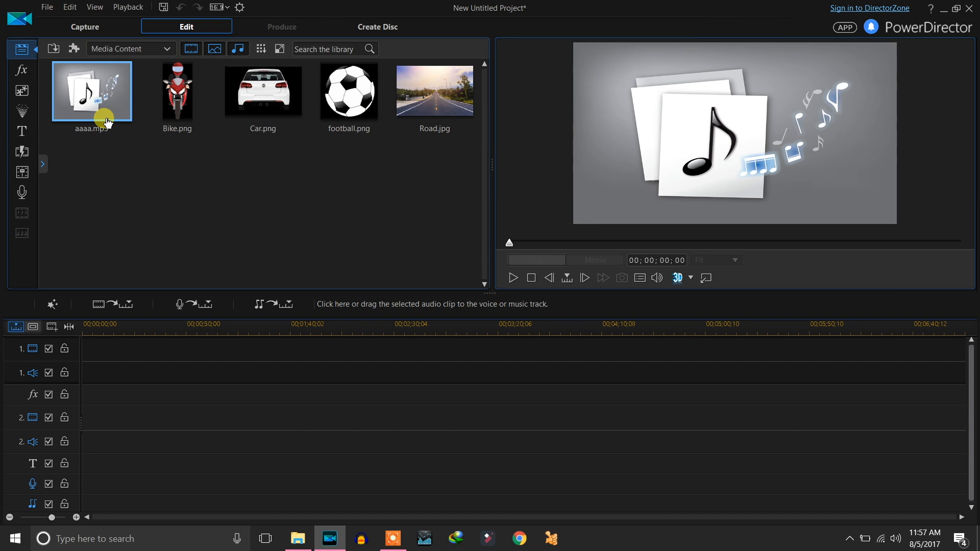
click(427, 120)
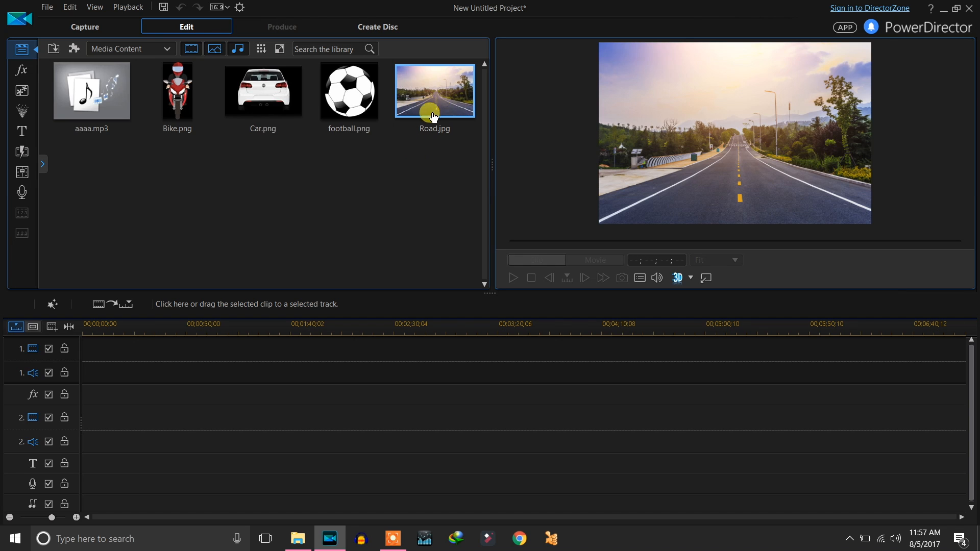
Place Road.jpg at the start of video track 1 and set its duration to 8 seconds.
drag(448, 107, 84, 345)
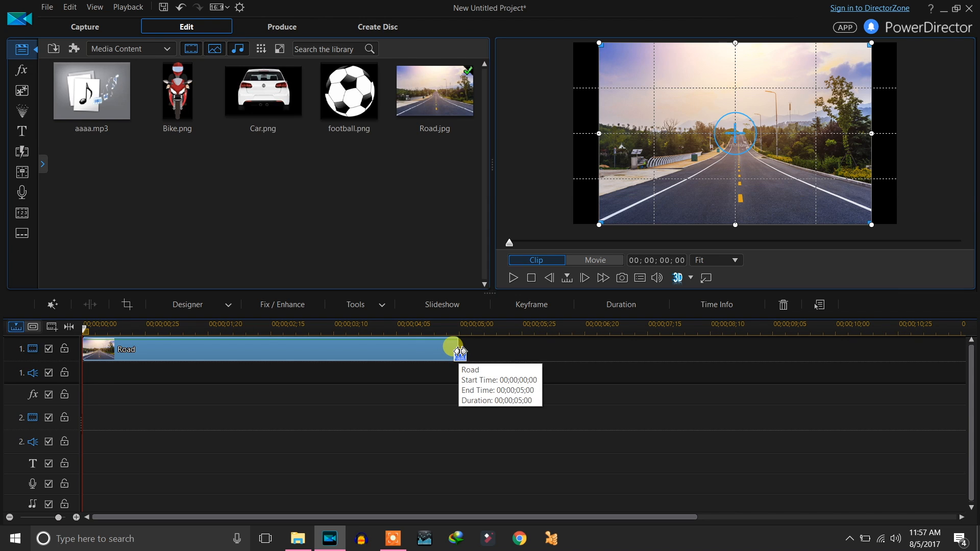
mouse_move(453, 346)
mouse_down()
mouse_move(587, 332)
mouse_move(478, 361)
mouse_move(455, 347)
mouse_up()
click(628, 305)
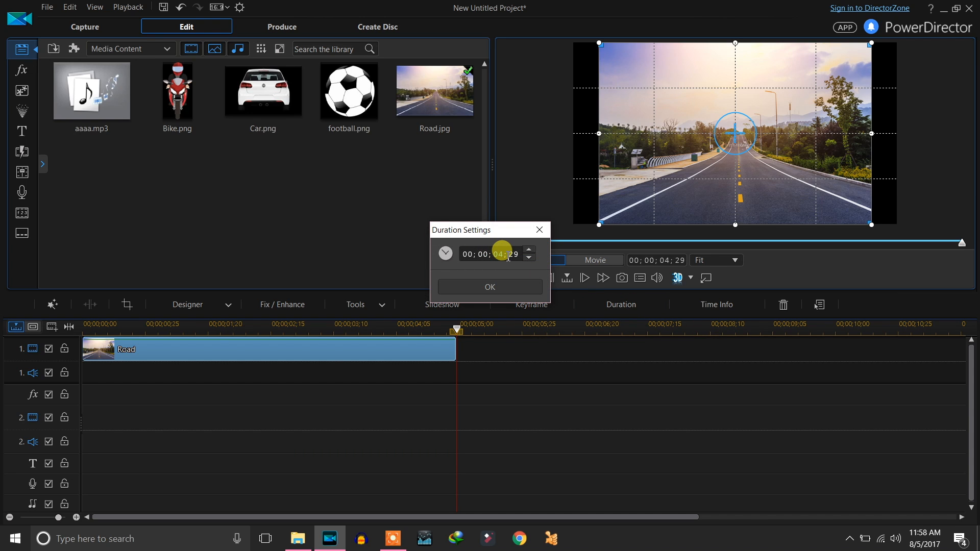
click(516, 286)
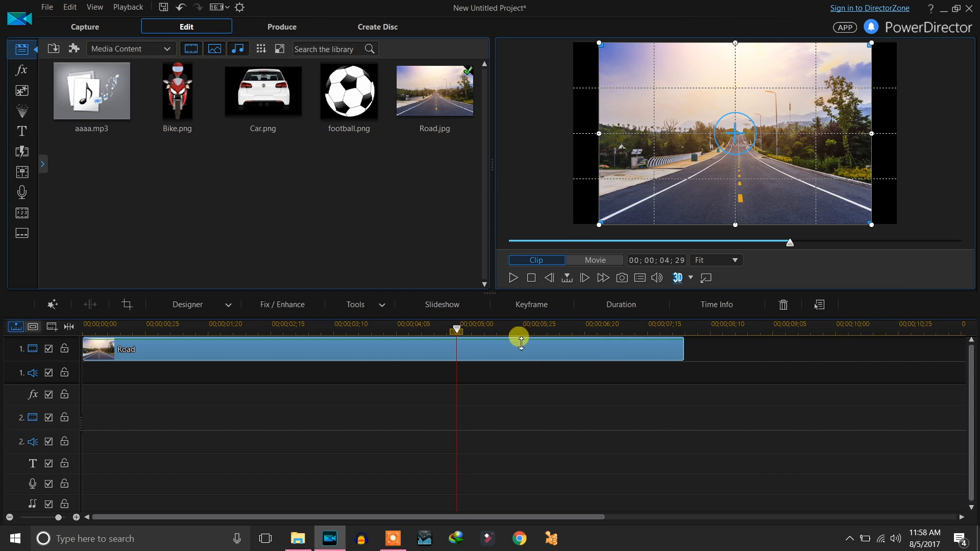
Change the Road clip's image stretch mode to stretch the picture across the full video frame.
right_click(489, 354)
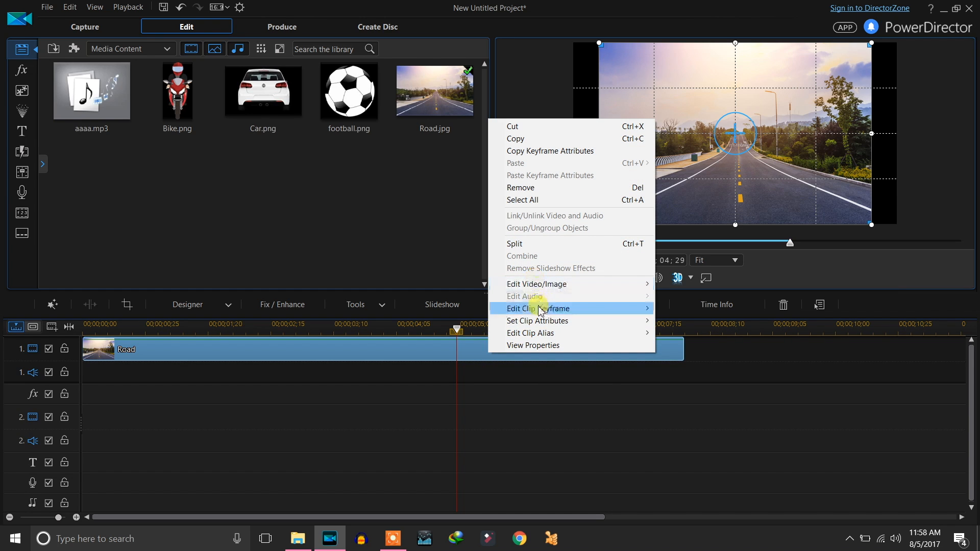
mouse_move(538, 309)
mouse_move(537, 327)
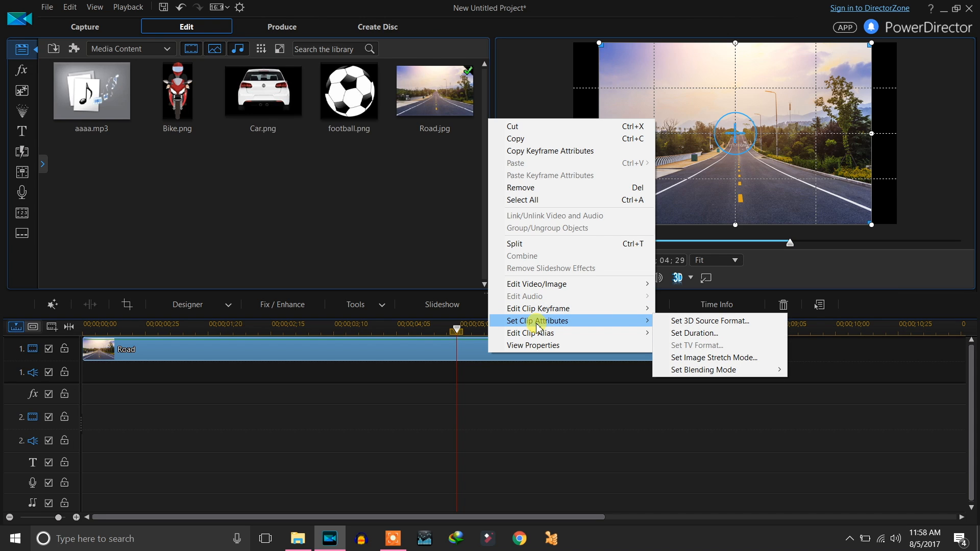
click(705, 359)
click(535, 358)
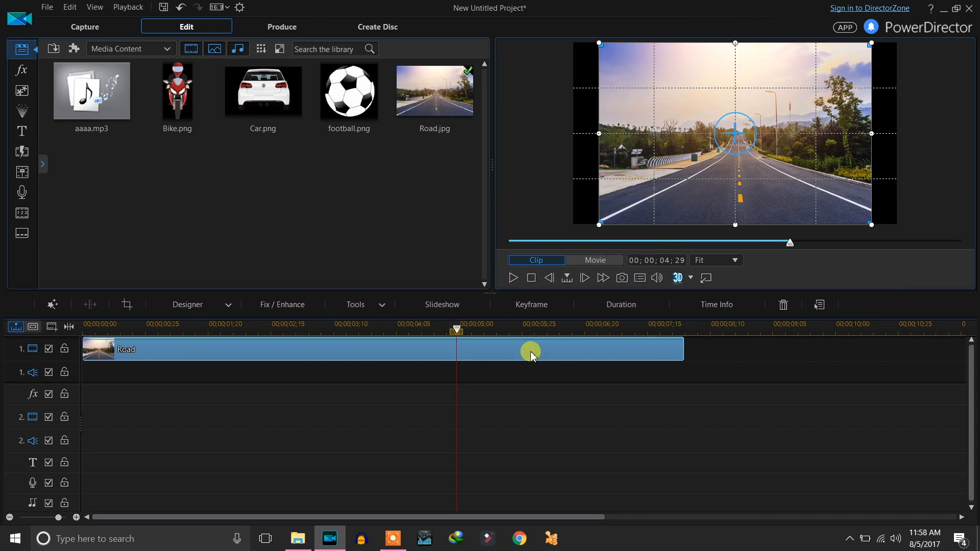
click(752, 166)
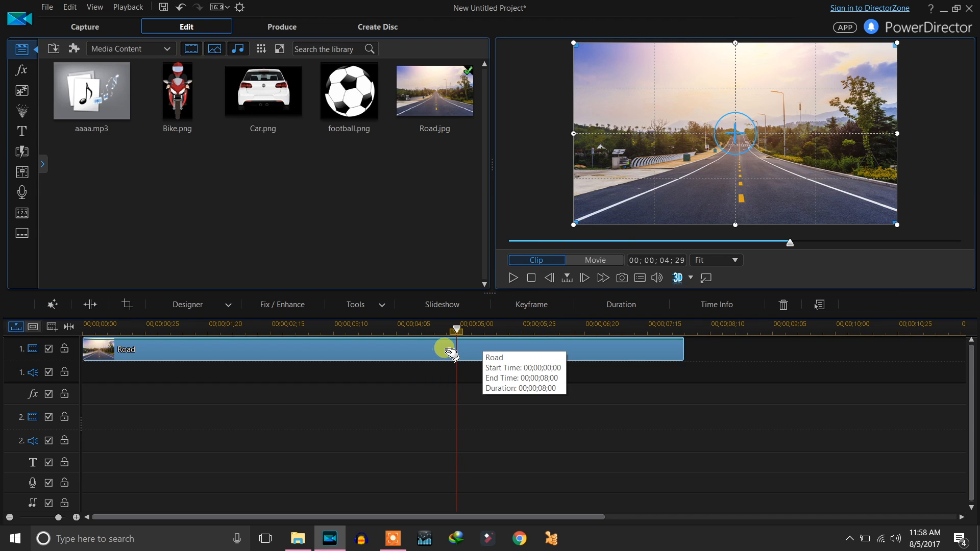
Place football.png at the start of video track 2 and select the football clip.
click(341, 131)
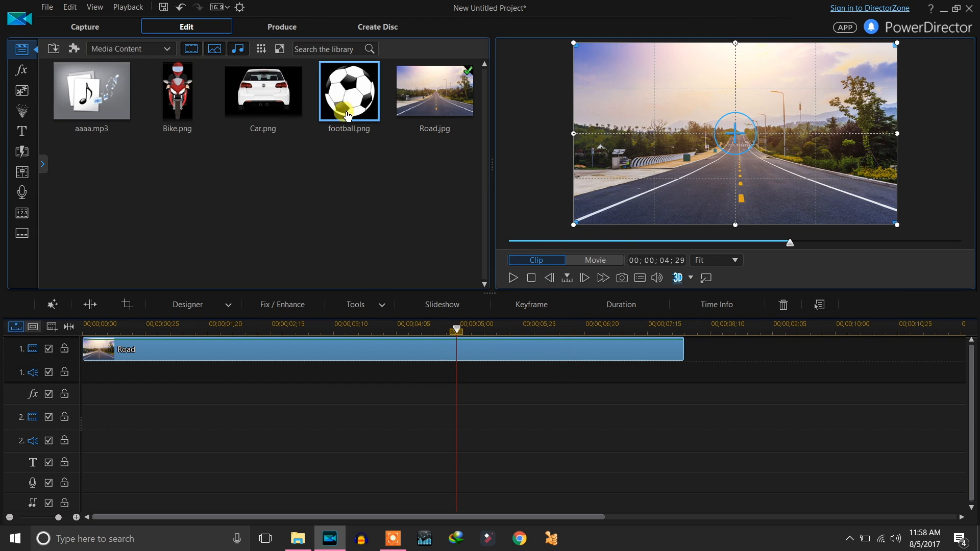
drag(351, 107, 113, 410)
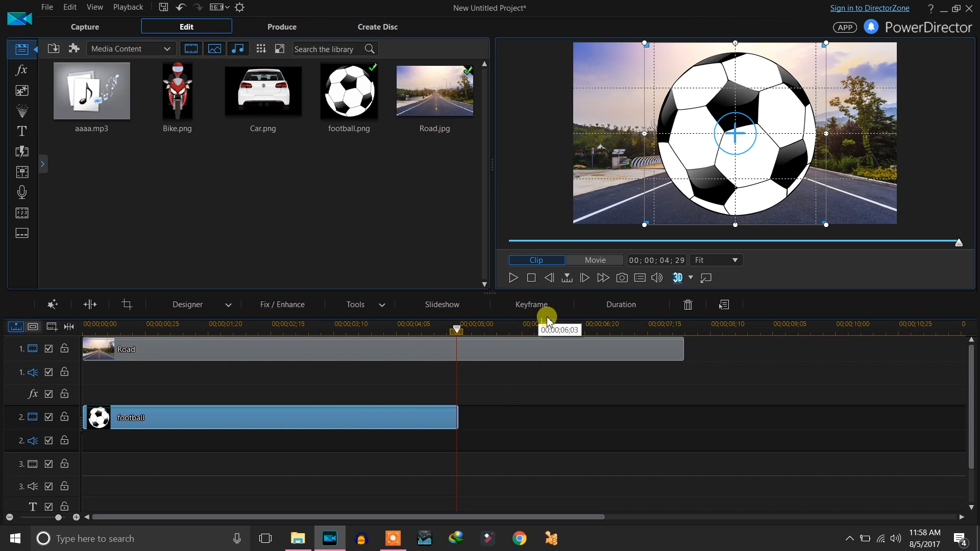
click(444, 352)
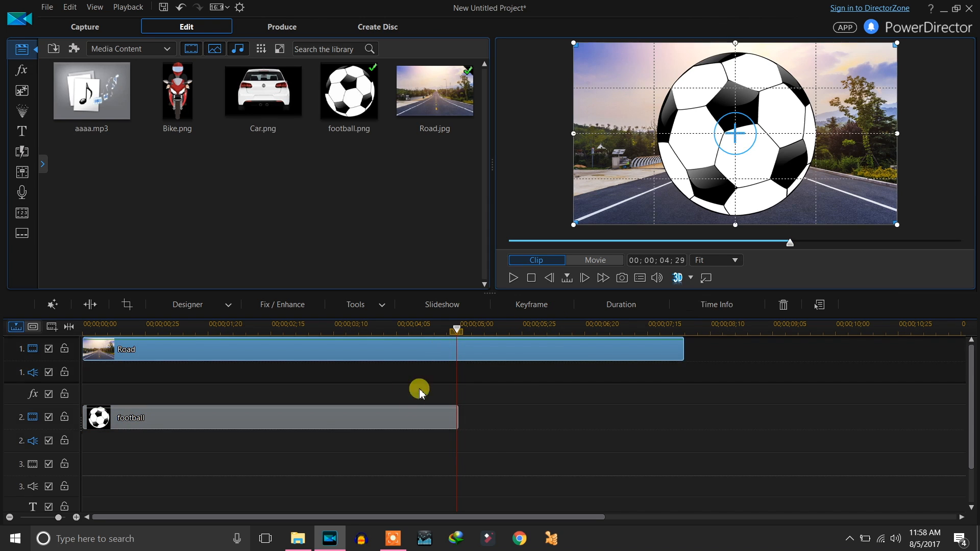
click(406, 416)
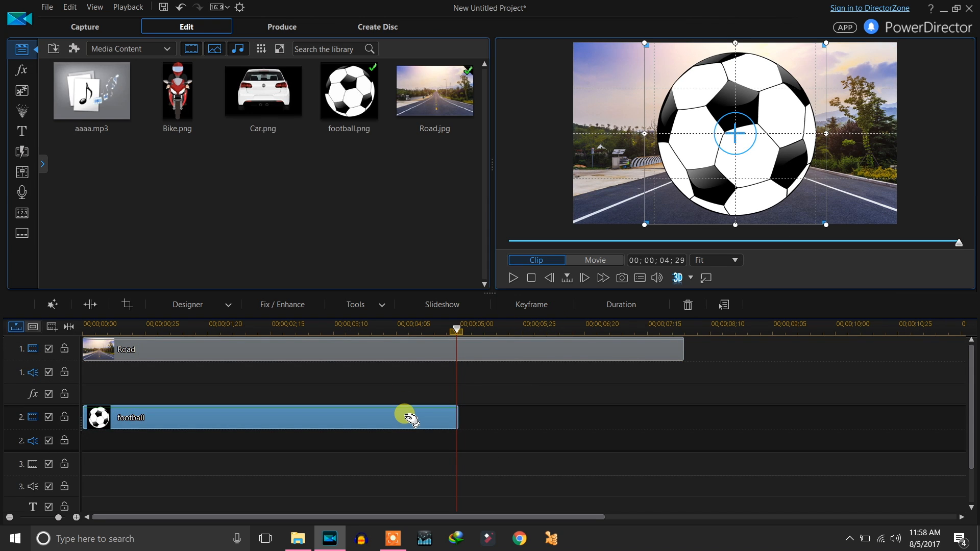
Examine the football clip's keyframe settings under Fix / Enhance and Clip Attributes.
click(533, 305)
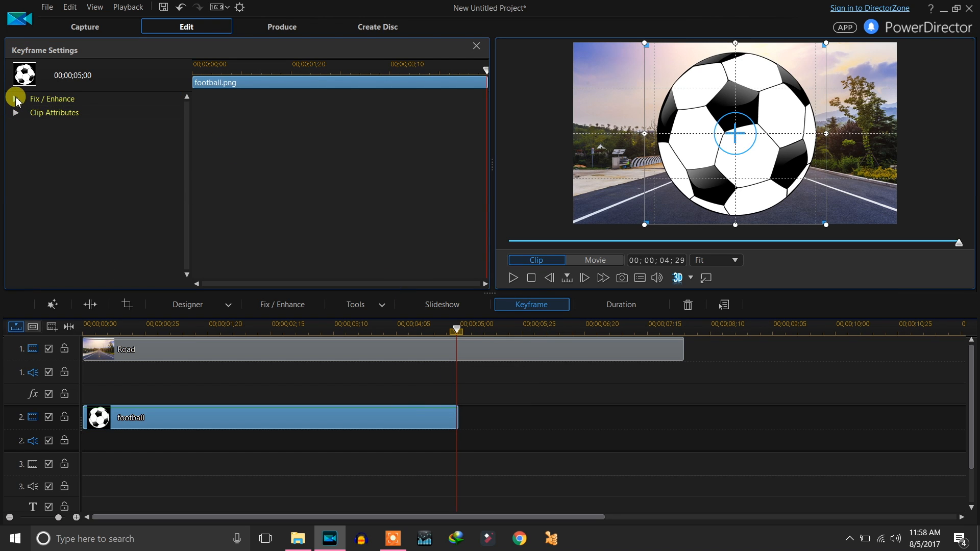
click(16, 99)
click(16, 99)
click(16, 99)
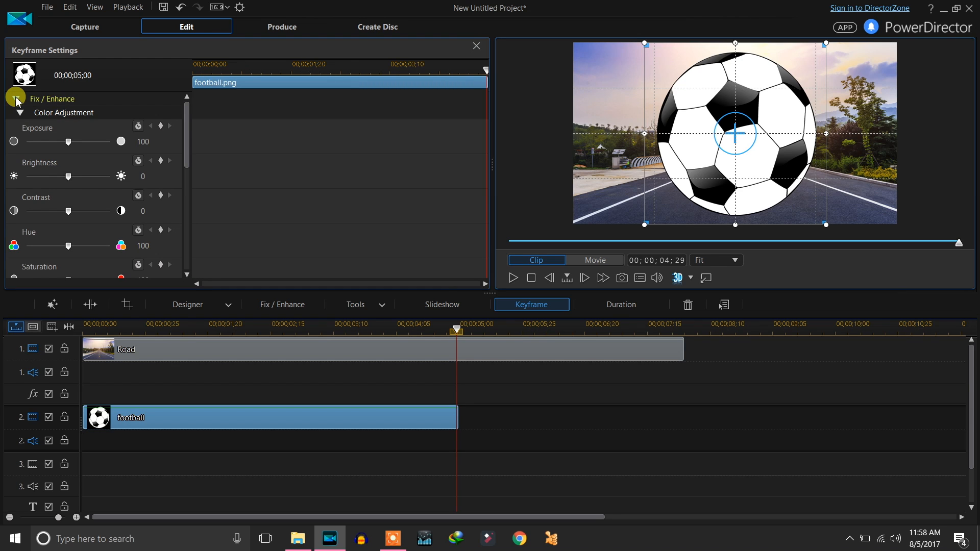
click(16, 99)
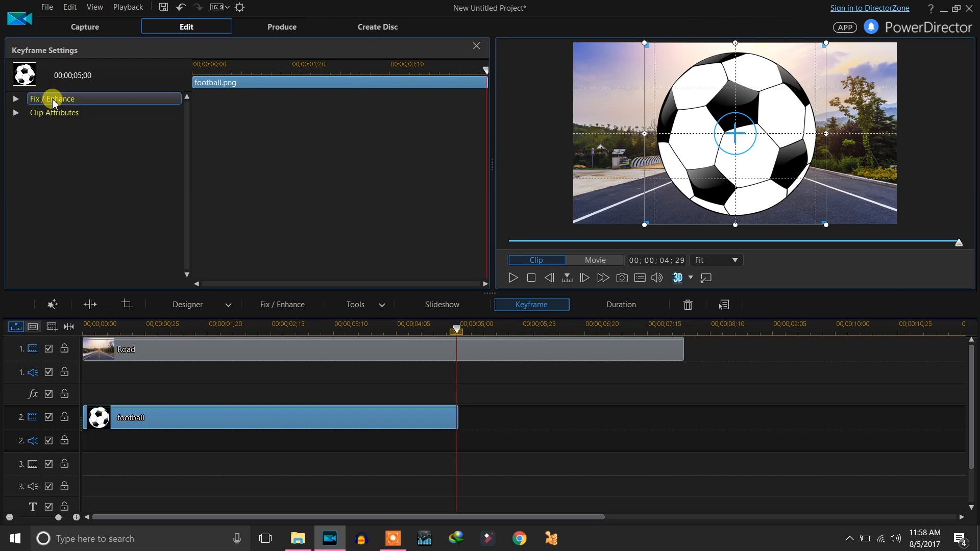
click(16, 113)
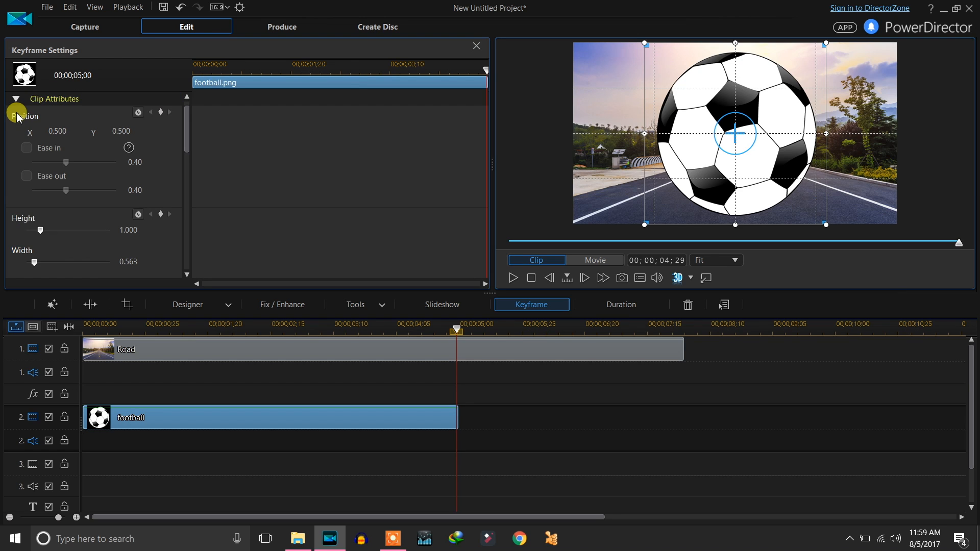
drag(189, 126, 6, 104)
click(16, 113)
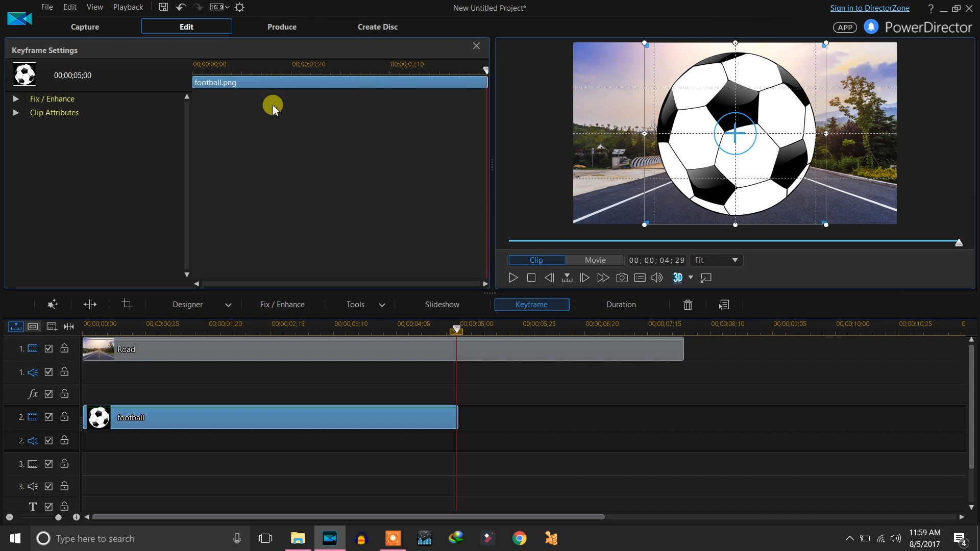
click(13, 113)
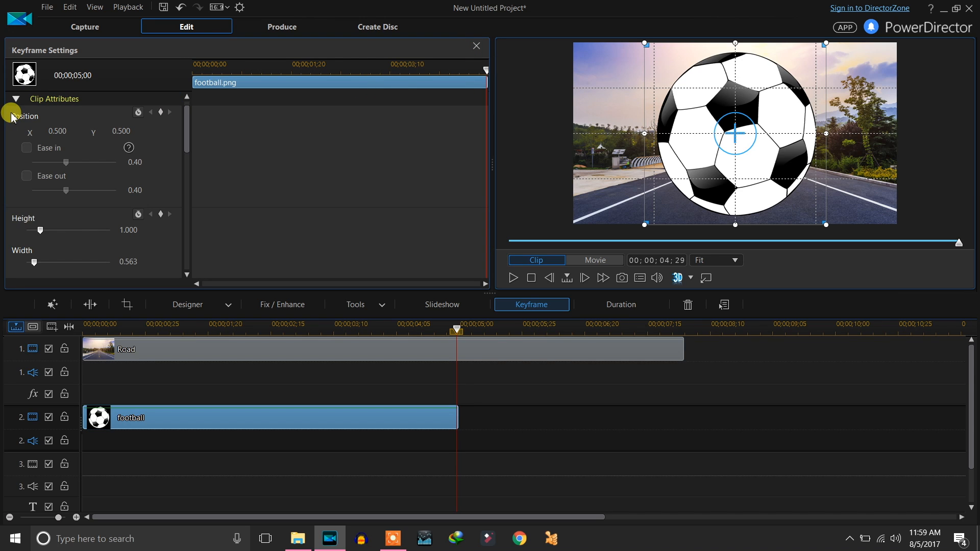
click(16, 99)
click(477, 48)
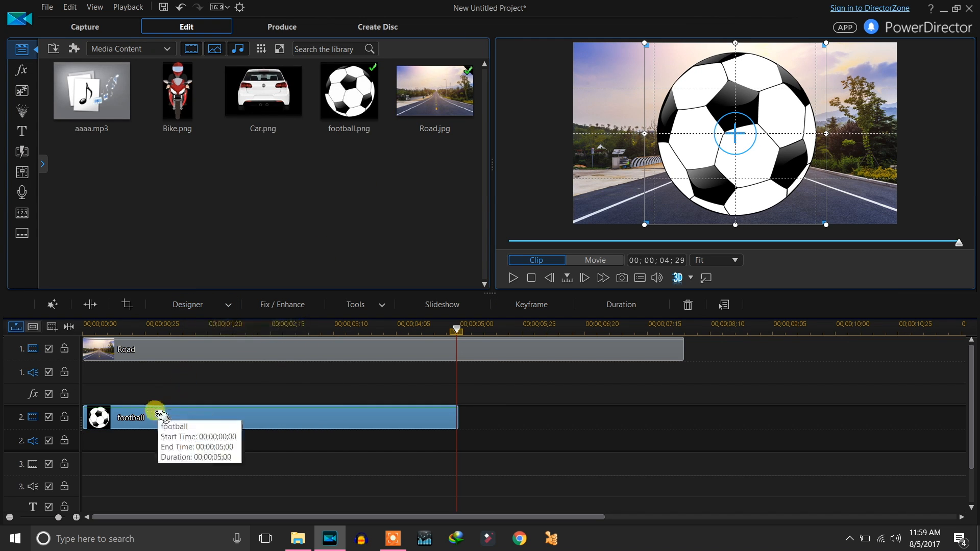
Open the football clip in the PiP Designer and review its scale, opacity and rotation settings and keyframe tracks.
click(197, 306)
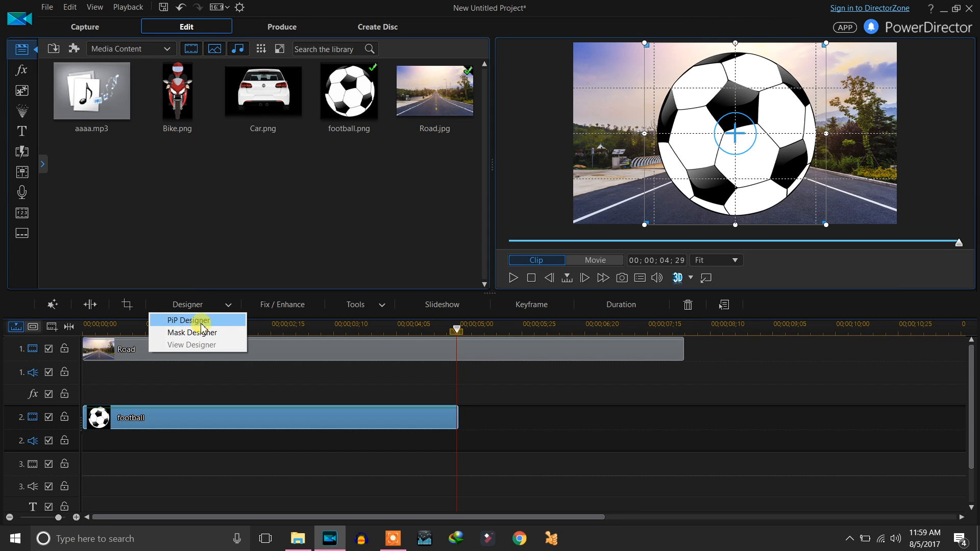
click(202, 323)
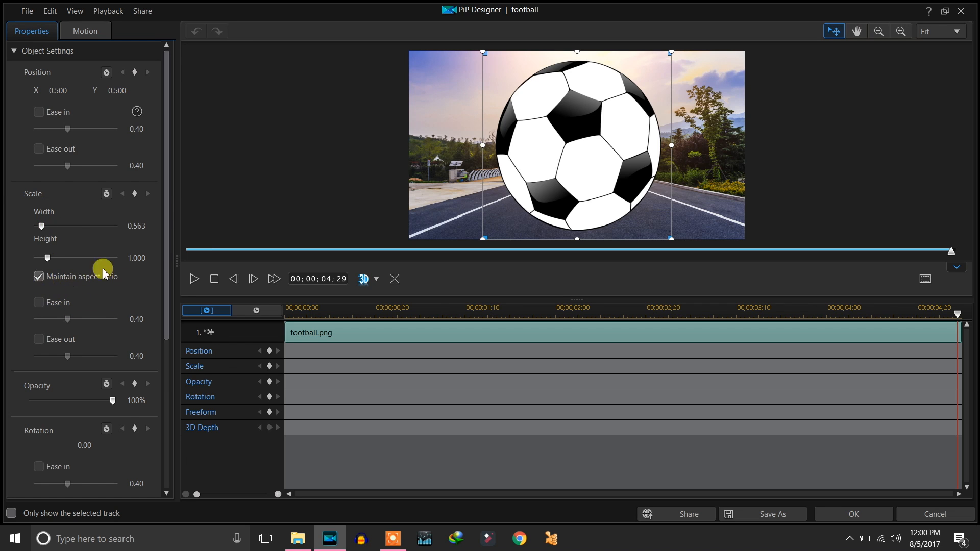
scroll(77, 341, down, 3)
scroll(77, 339, down, 4)
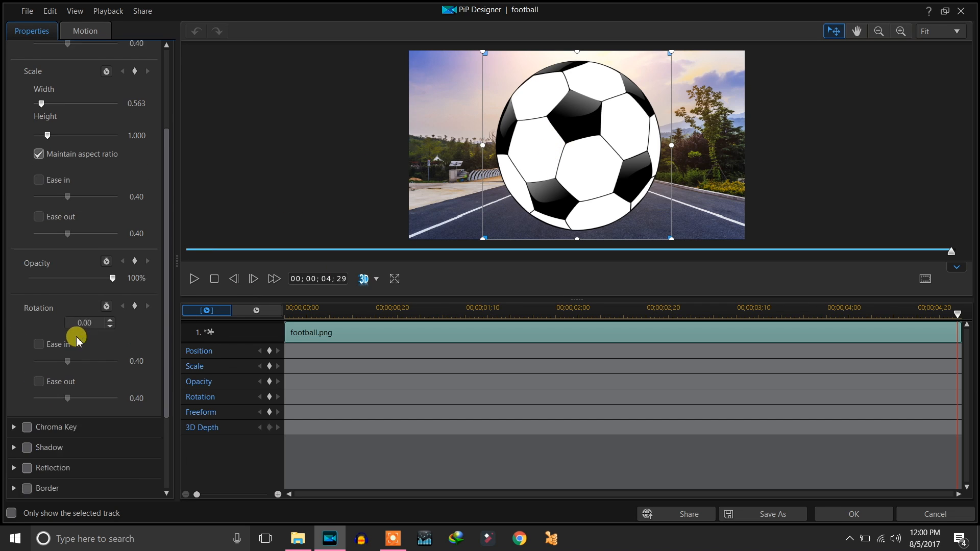
mouse_move(82, 308)
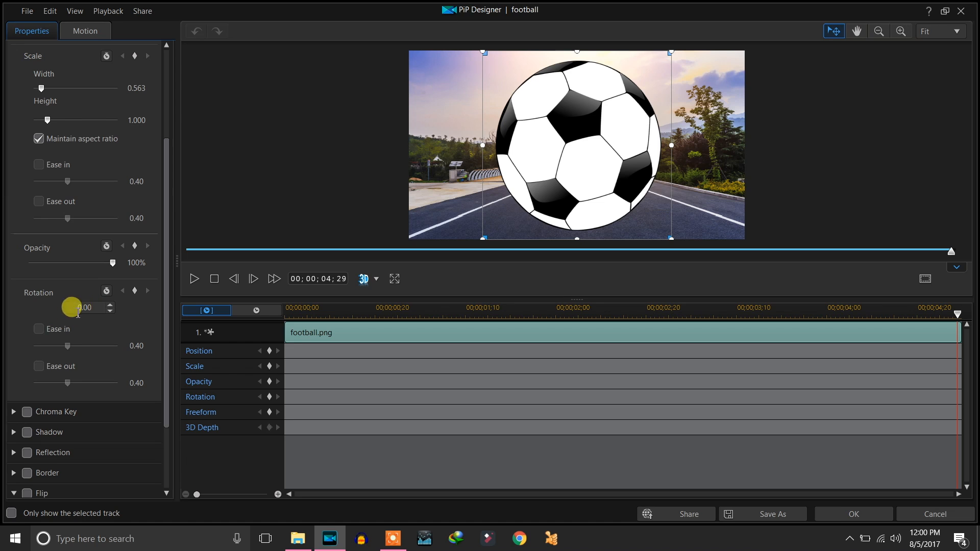
click(271, 352)
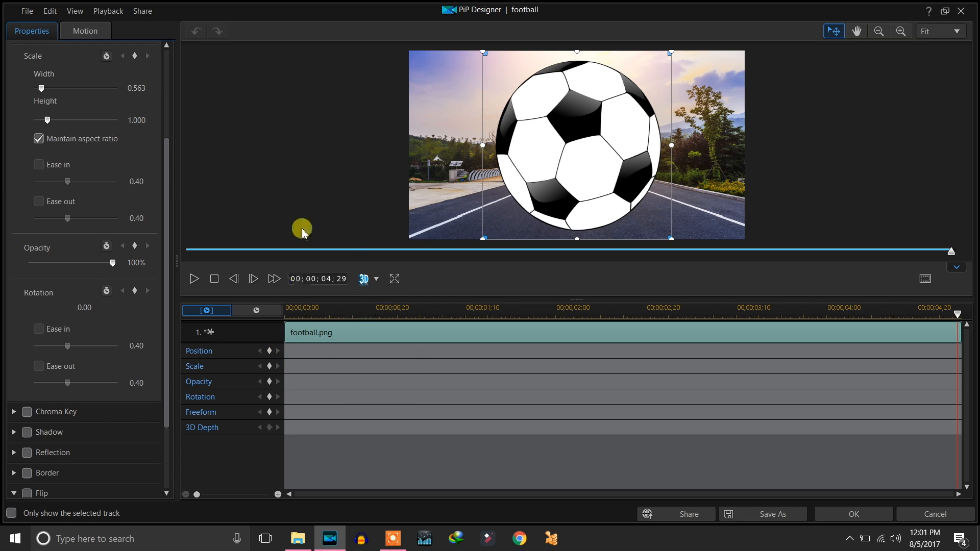
At the start of the clip, scale the football proportionally to about 0.313 wide and 0.557 high, centred near X 0.453, Y 0.416.
drag(326, 309, 285, 321)
key(space)
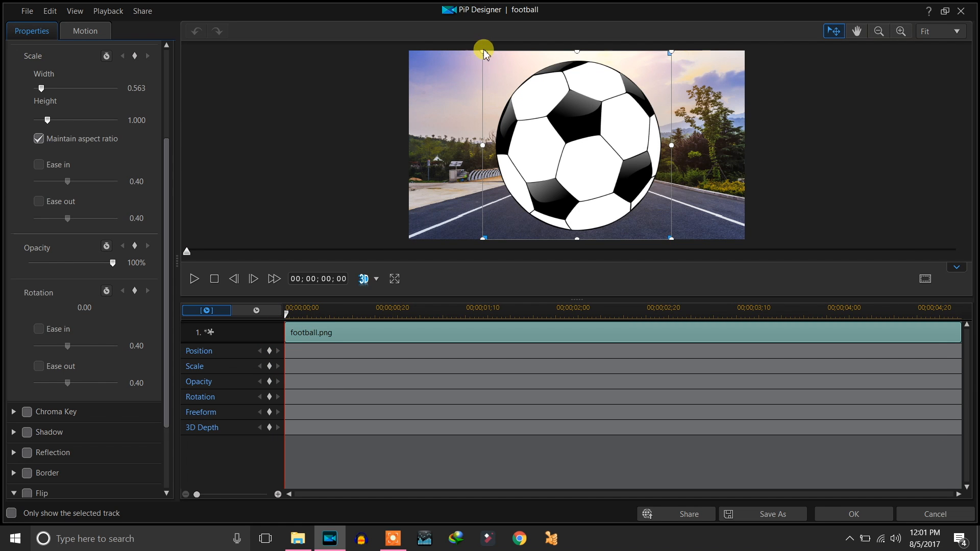
scroll(120, 131, down, 1)
scroll(114, 143, up, 5)
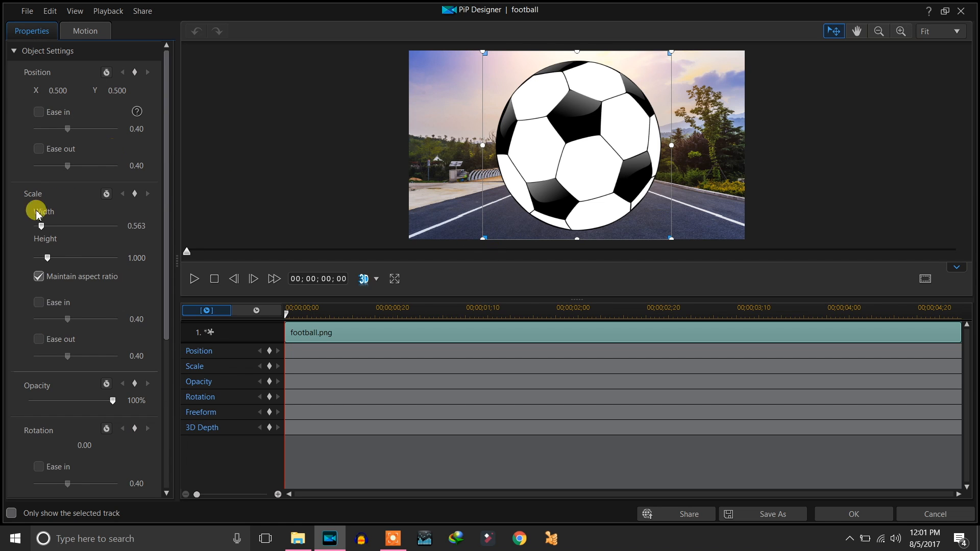
mouse_move(41, 225)
mouse_down()
mouse_move(59, 223)
mouse_move(38, 236)
mouse_up()
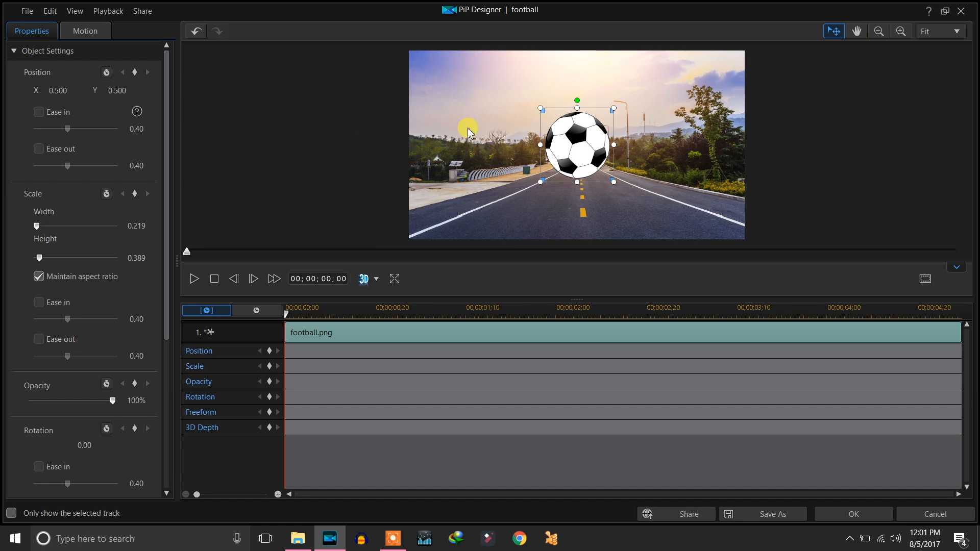
drag(540, 109, 506, 106)
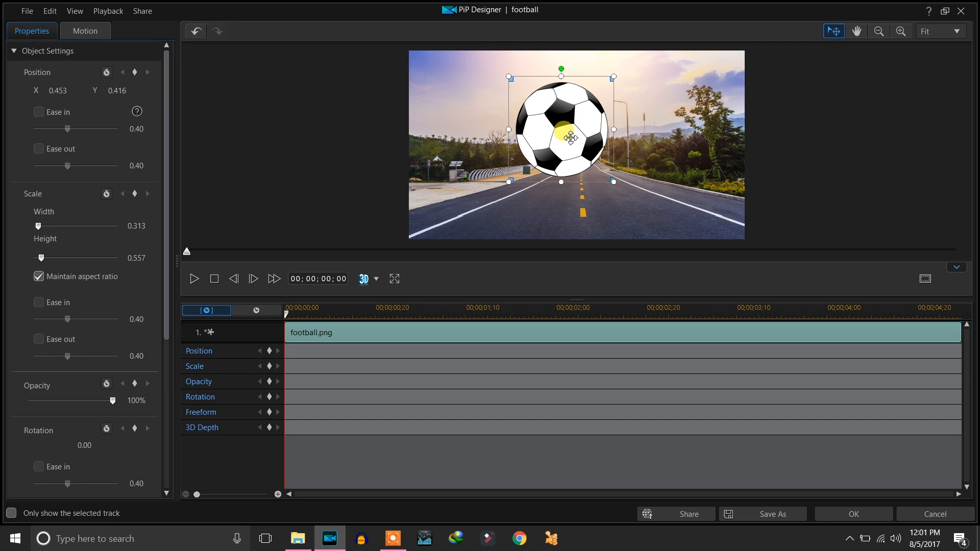
Turn off Maintain aspect ratio and stretch the football wider horizontally.
click(39, 277)
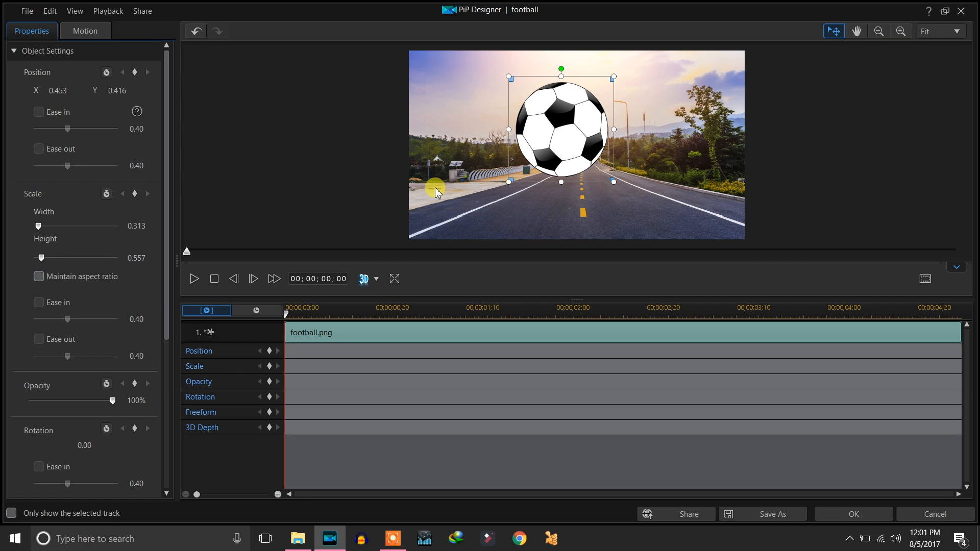
drag(509, 129, 472, 130)
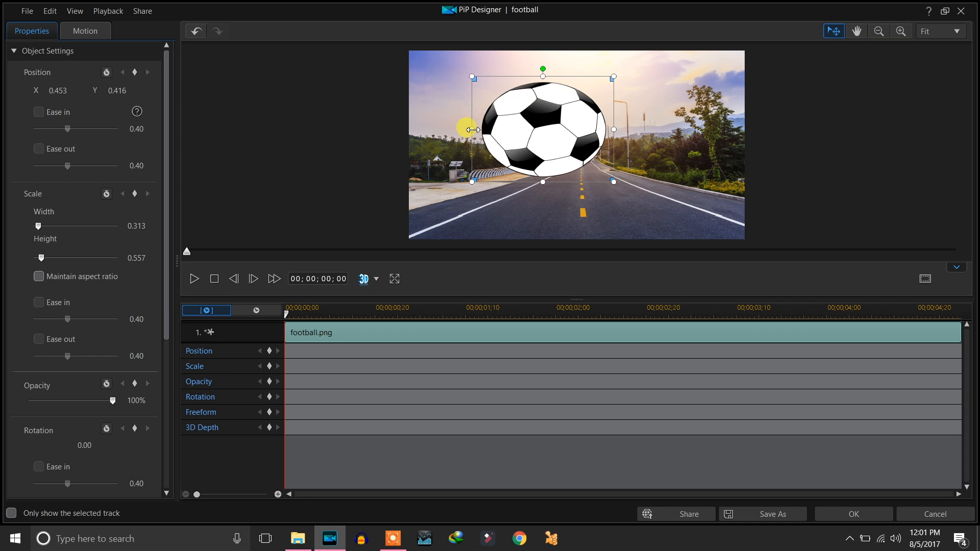
Undo the horizontal stretch and, with Maintain aspect ratio on, resize the football to about 0.233 by 0.414 near X 0.510, Y 0.793.
key(ctrl+z)
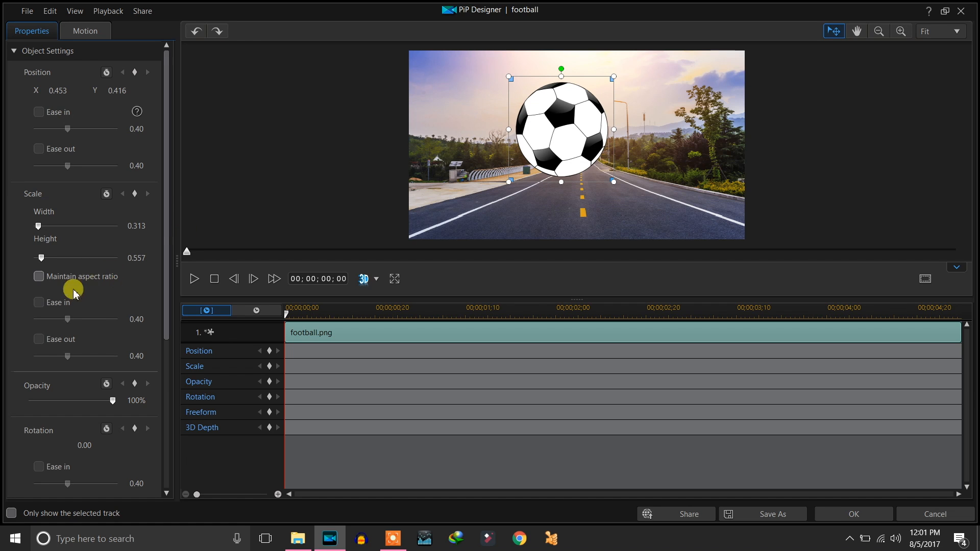
click(41, 277)
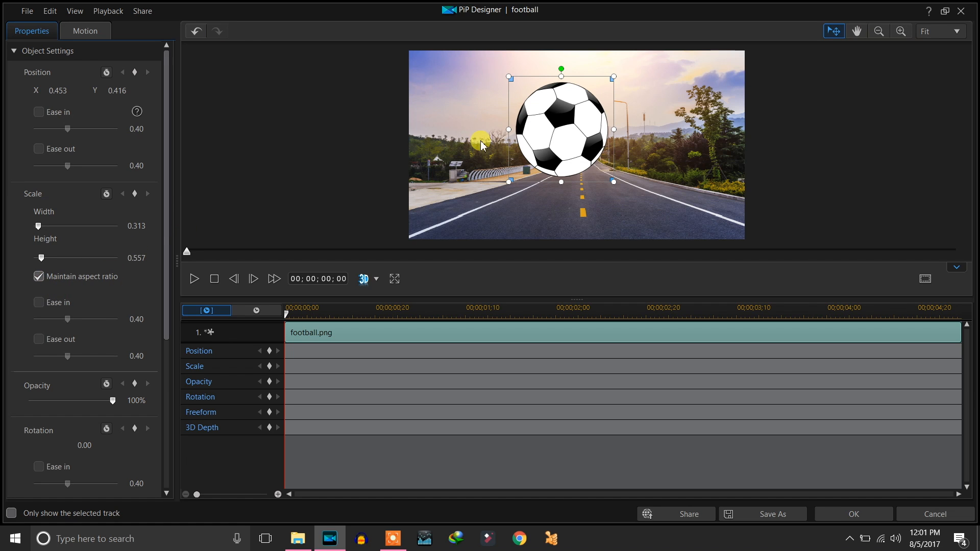
drag(505, 128, 585, 199)
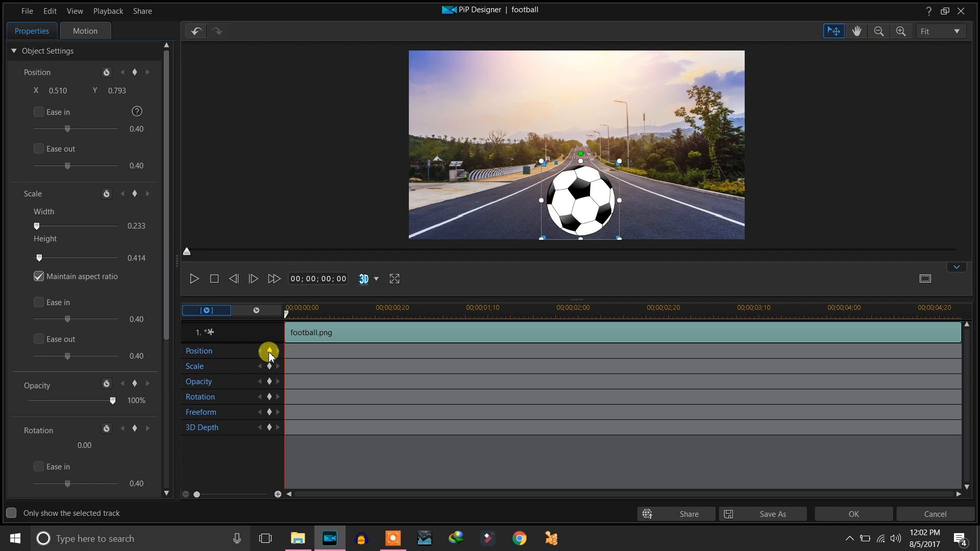
Keyframe the football's position at the start of the clip and move it up to about X 0.504, Y 0.207 at 00;00;05;00.
click(330, 310)
drag(327, 318, 291, 310)
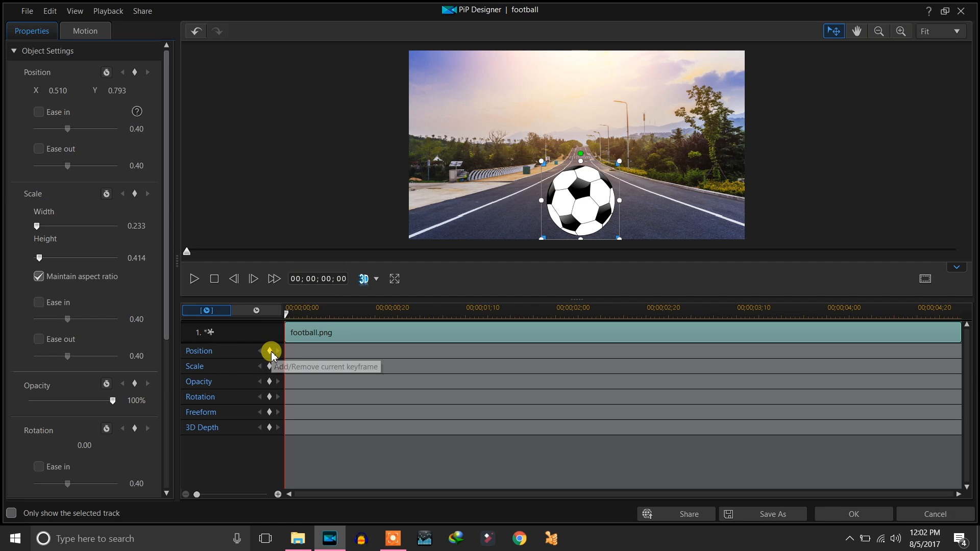
click(270, 352)
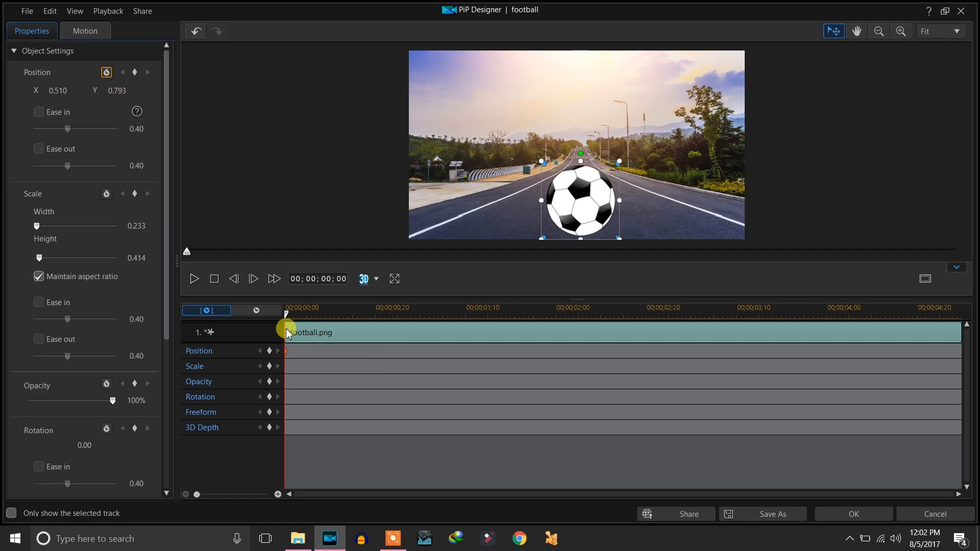
drag(287, 313, 262, 318)
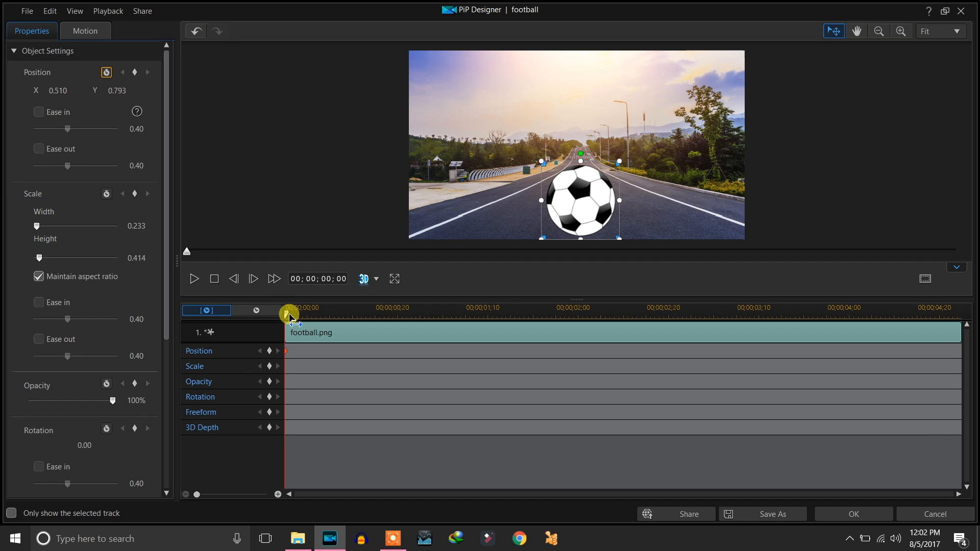
drag(292, 317, 974, 323)
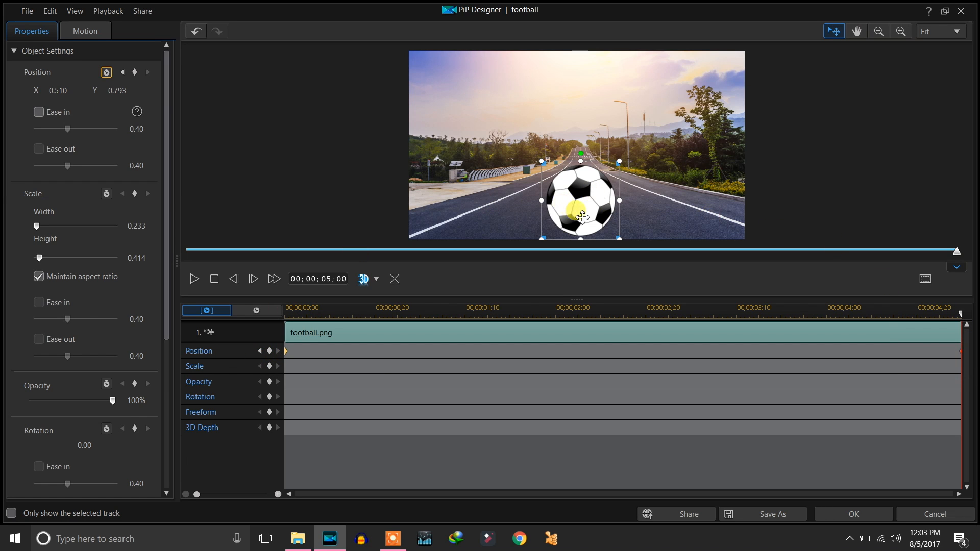
drag(582, 217, 580, 105)
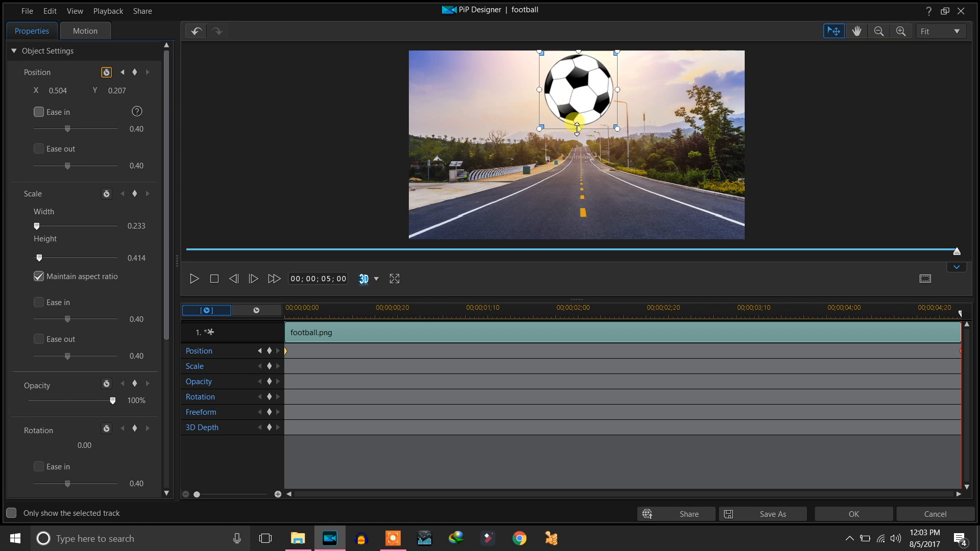
Play back the football's position animation from the start of the clip.
click(287, 308)
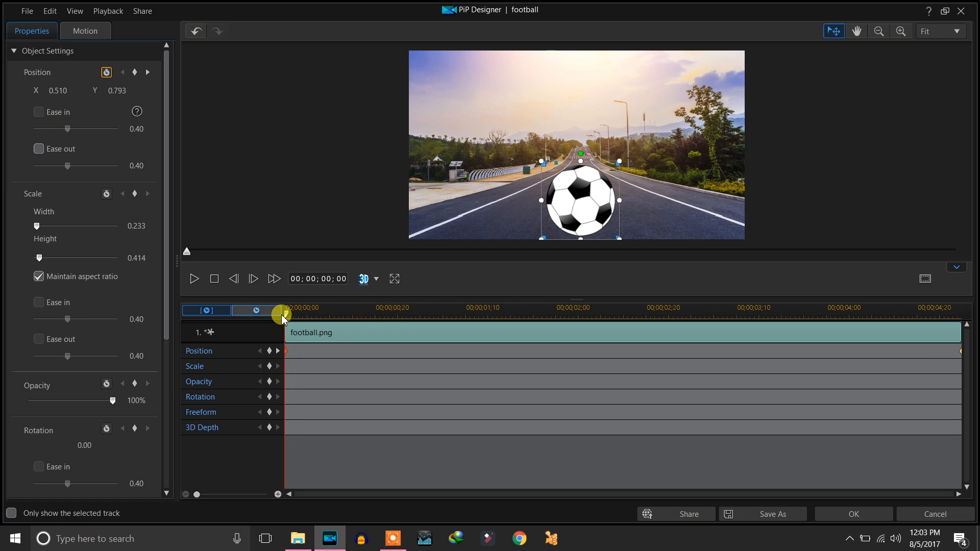
key(space)
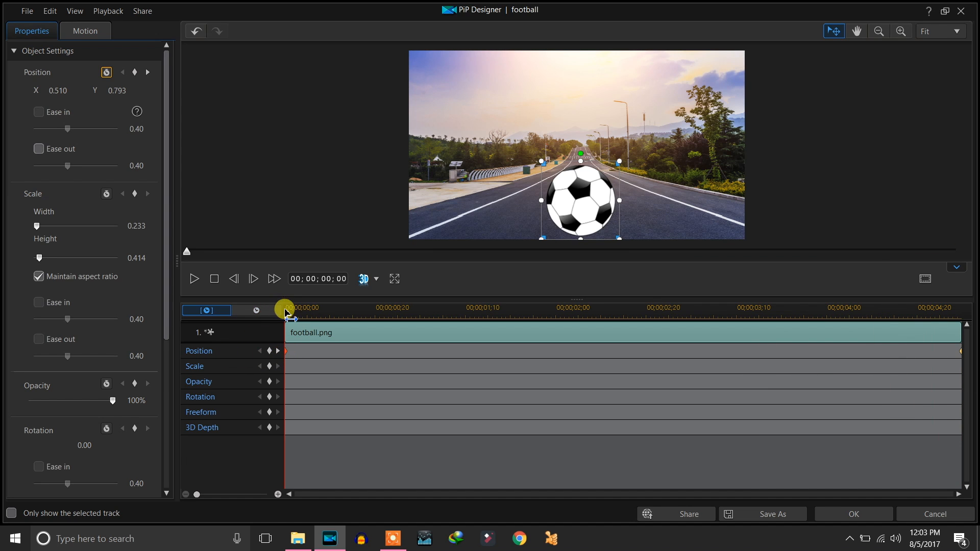
drag(285, 310, 263, 320)
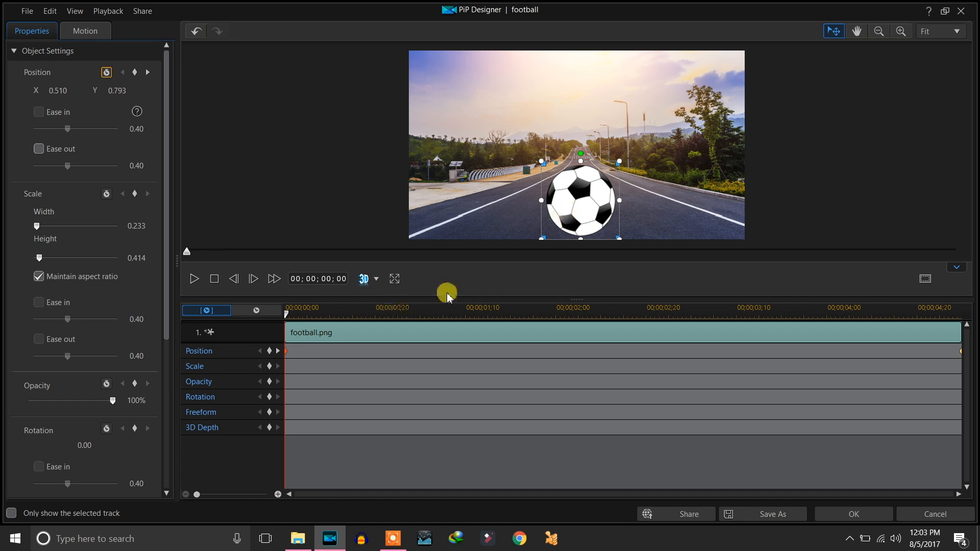
Turn on Ease out for the starting position keyframe and Ease in for the position keyframe at 00;00;05;00.
drag(456, 313, 256, 317)
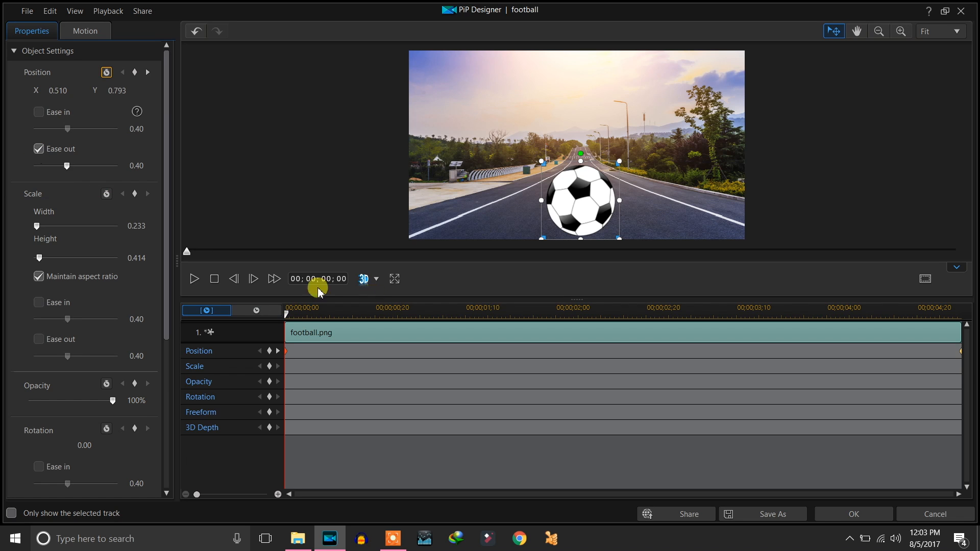
drag(284, 309, 975, 376)
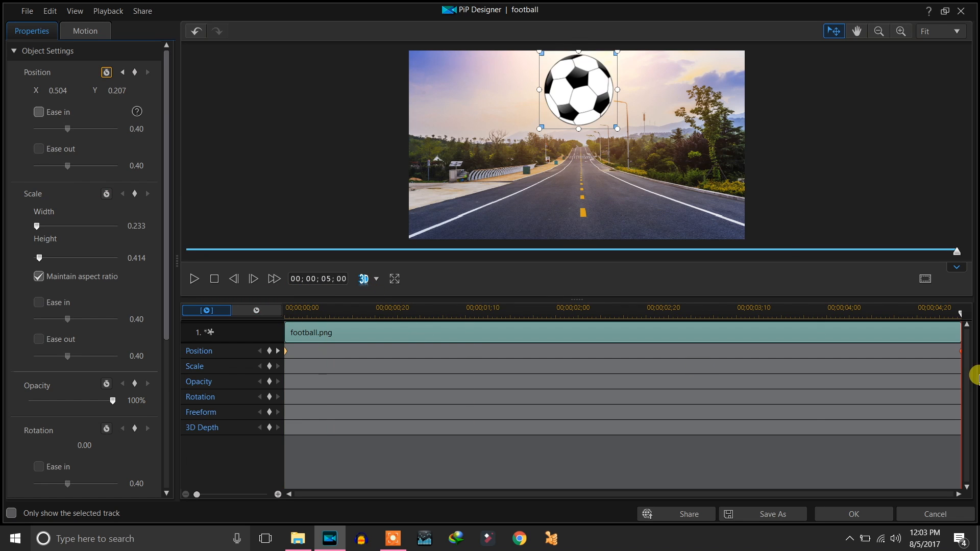
click(38, 112)
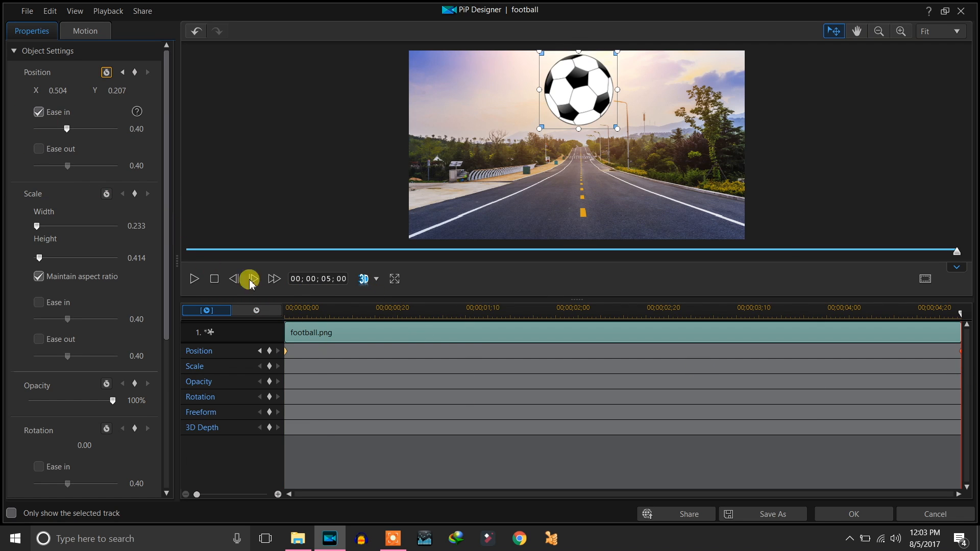
Preview the eased movement from the start and undo the football's position keyframes.
drag(328, 310, 260, 313)
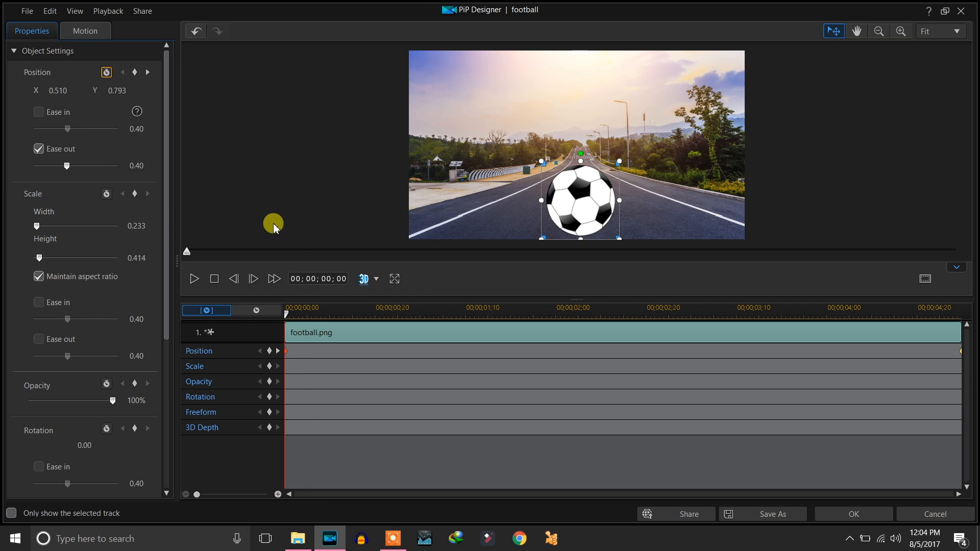
key(space)
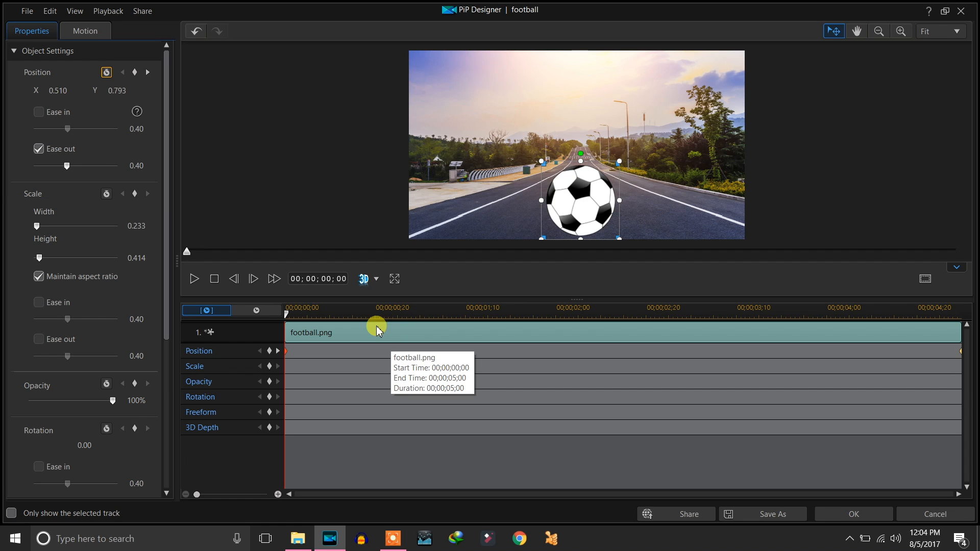
key(ctrl+z)
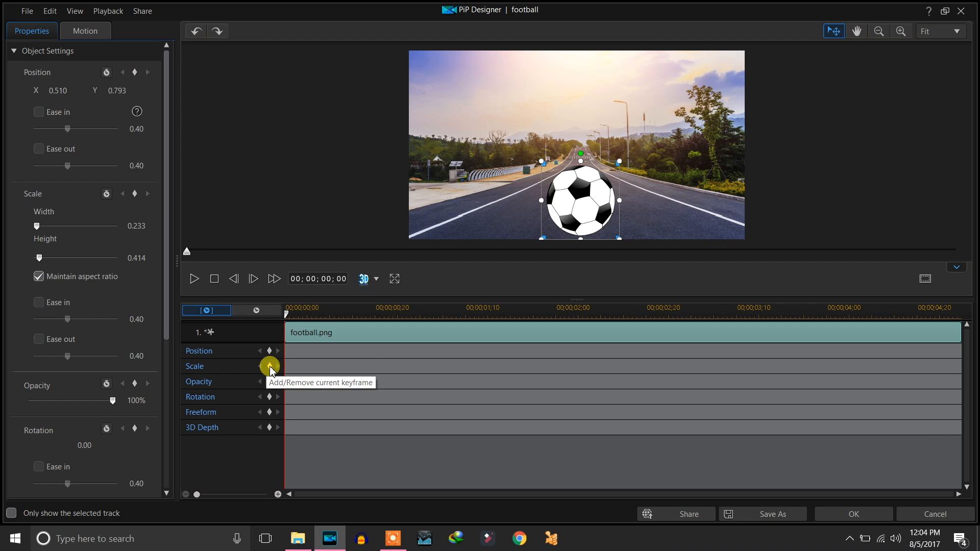
Keyframe the football's scale at the start and shrink it to about 0.061 wide and 0.108 high at 00;00;05;00.
click(269, 366)
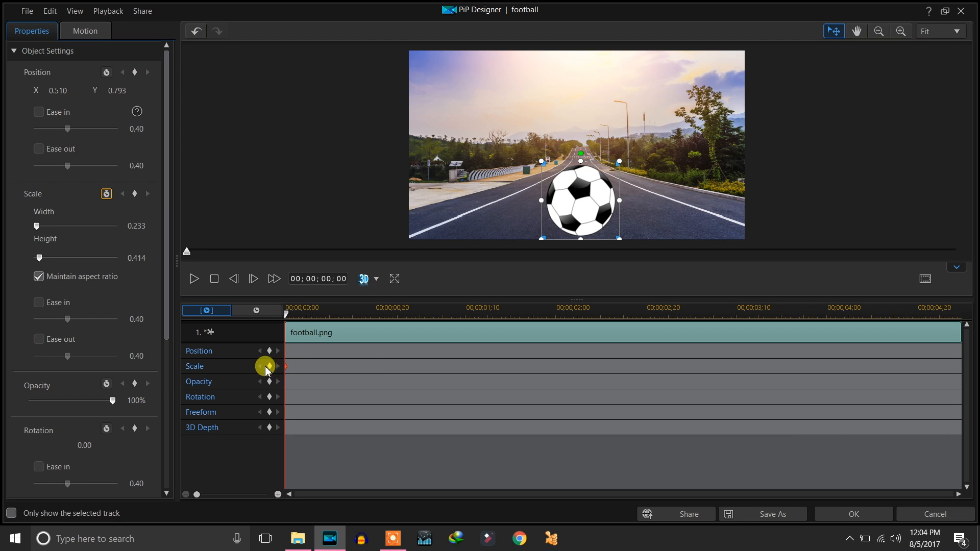
drag(284, 313, 976, 351)
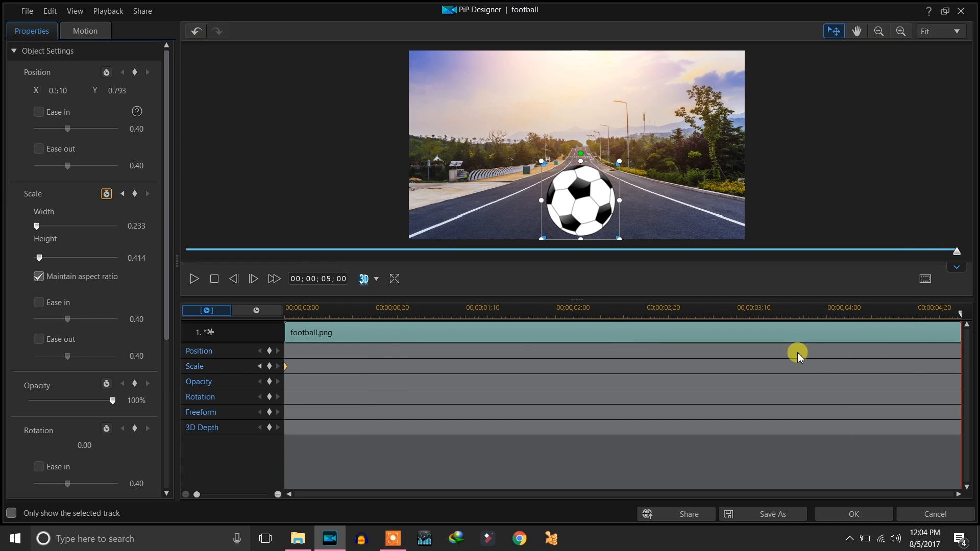
click(270, 367)
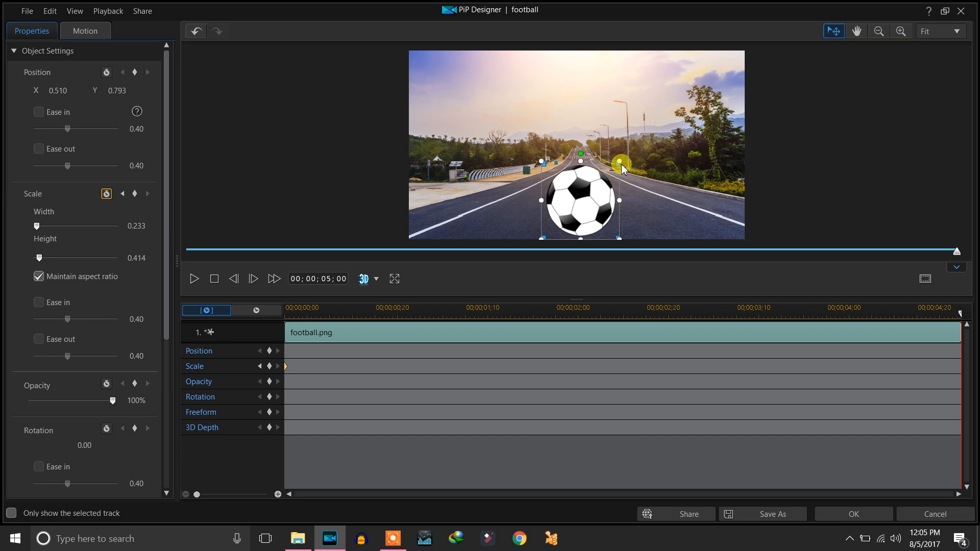
drag(614, 166, 585, 226)
Move the football fully into the frame at about X 0.517, Y 0.793 and preview its shrinking animation.
drag(524, 312, 259, 320)
key(space)
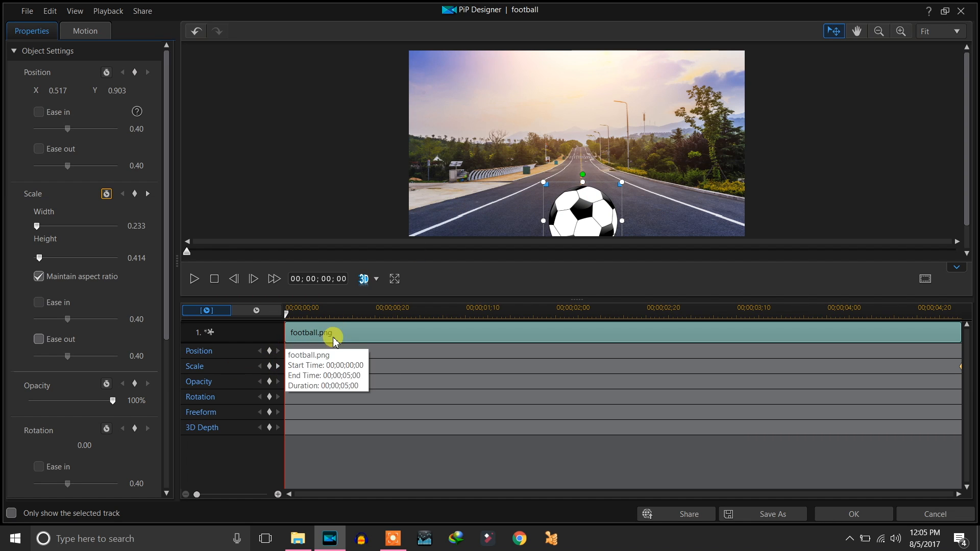
drag(586, 223, 586, 202)
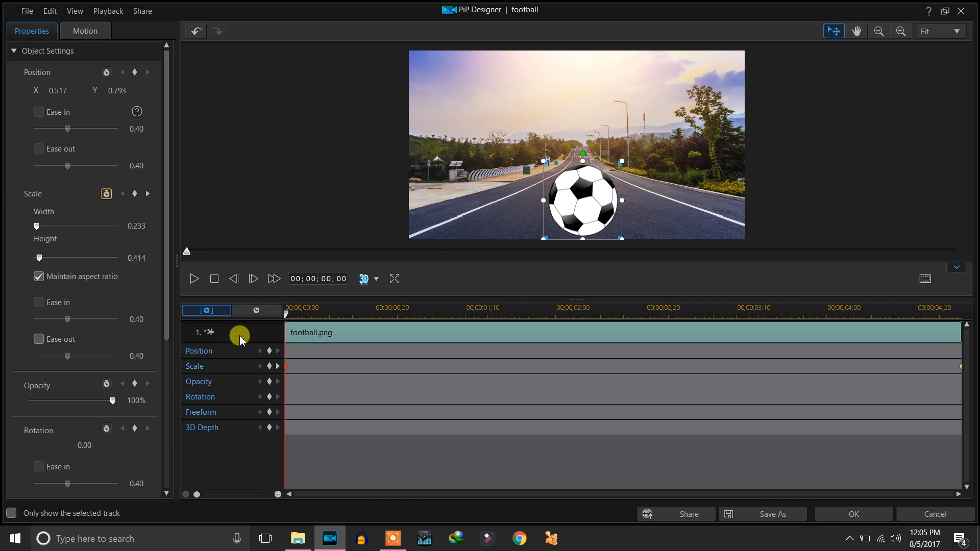
key(space)
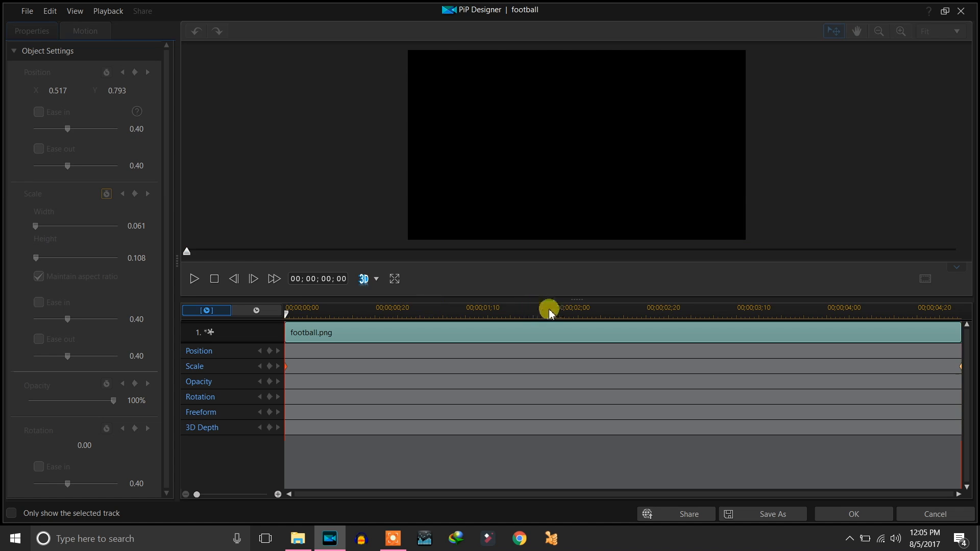
At 00;00;02;12, enlarge the football to about 0.482 wide and 0.856 high near X 0.506, Y 0.572 as a middle scale keyframe.
click(540, 312)
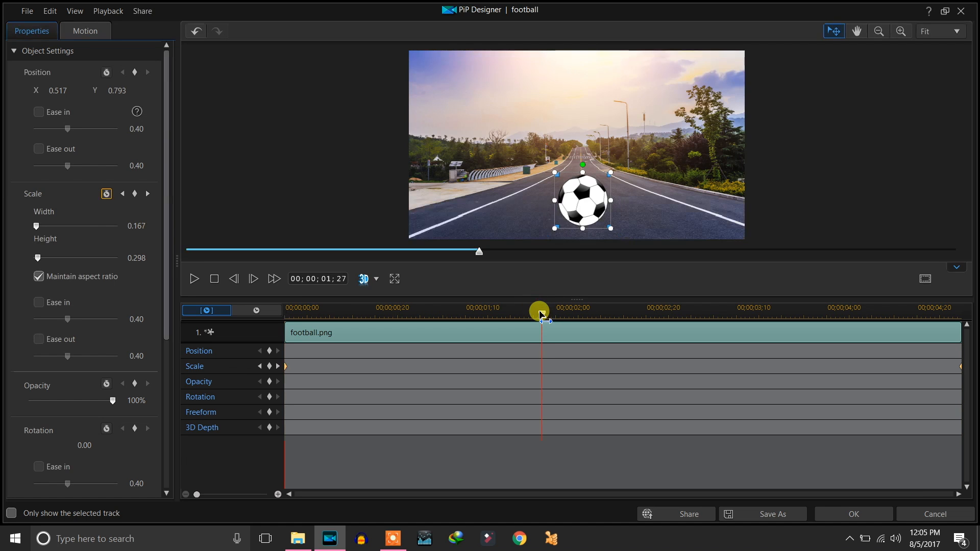
drag(542, 315, 610, 313)
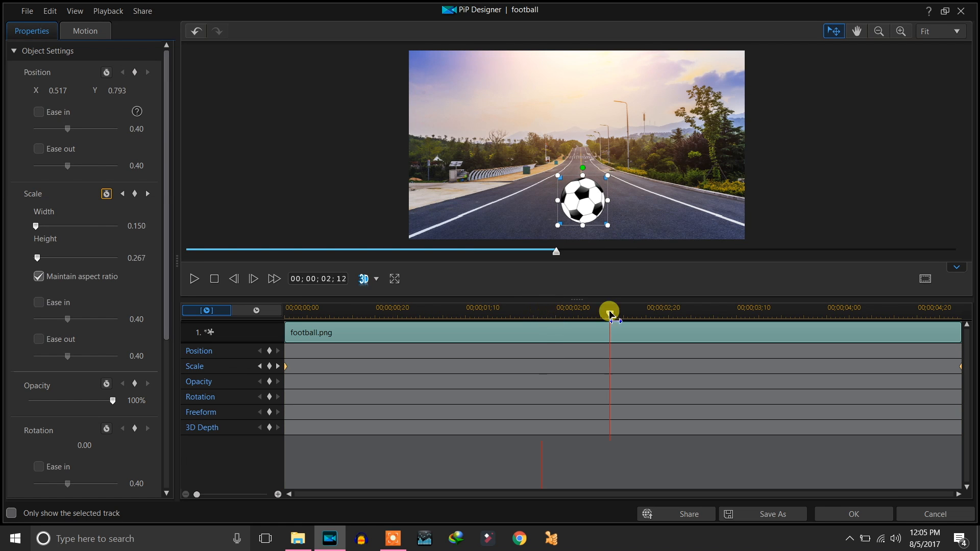
mouse_move(608, 174)
mouse_down()
mouse_move(740, 128)
mouse_move(596, 164)
mouse_move(614, 172)
mouse_up()
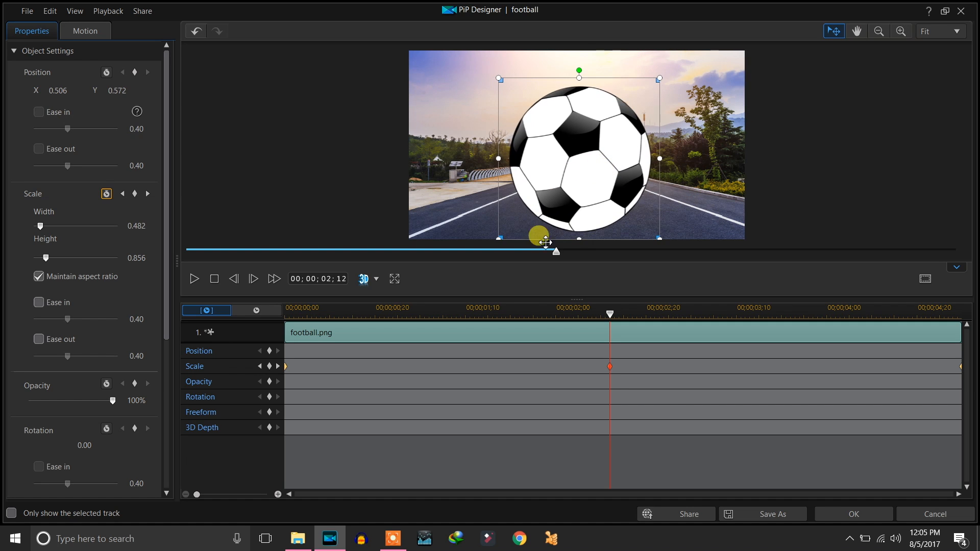
Play back the football's growing and shrinking scale animation from the start.
click(408, 313)
drag(408, 313, 240, 326)
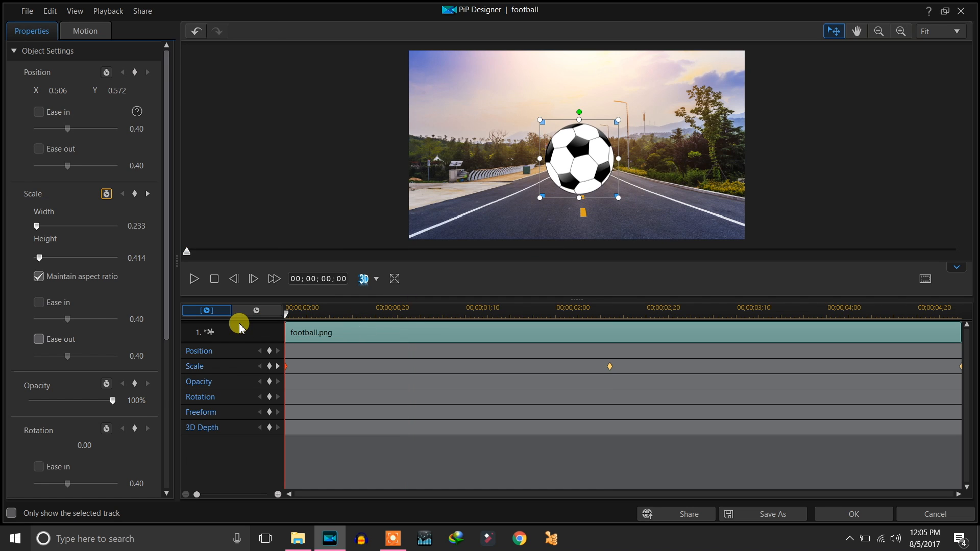
key(space)
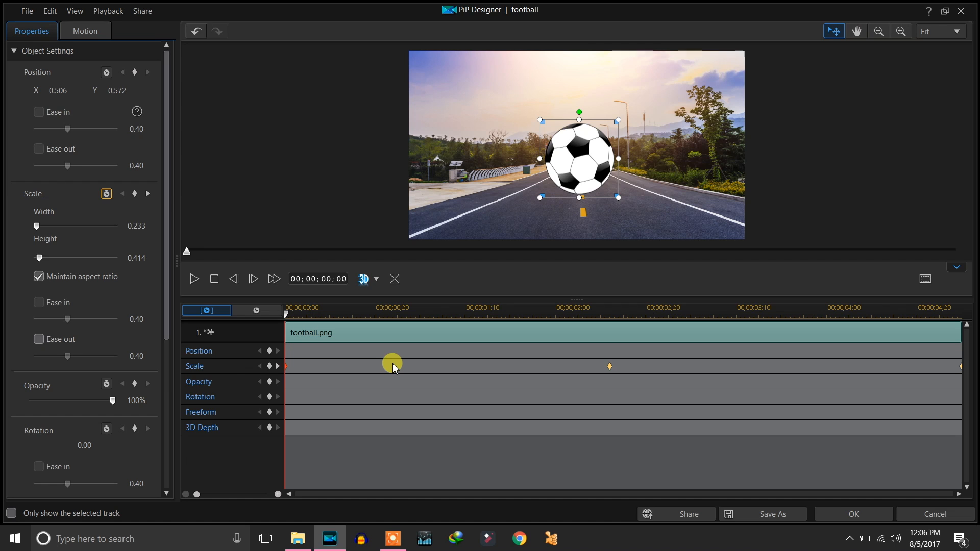
Undo the football's scale keyframes and the moves made with them.
key(ctrl+z)
key(ctrl+z)
key(ctrl+z)
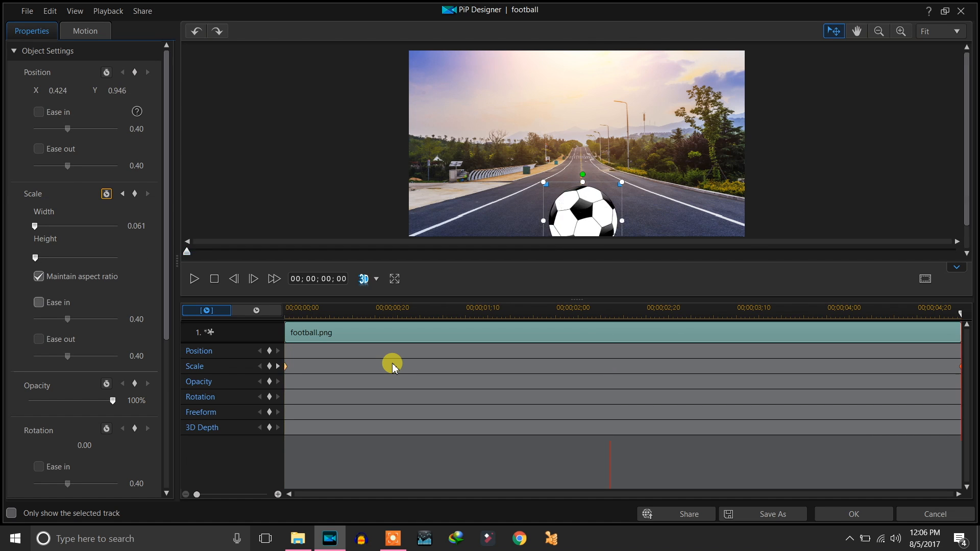
key(ctrl+z)
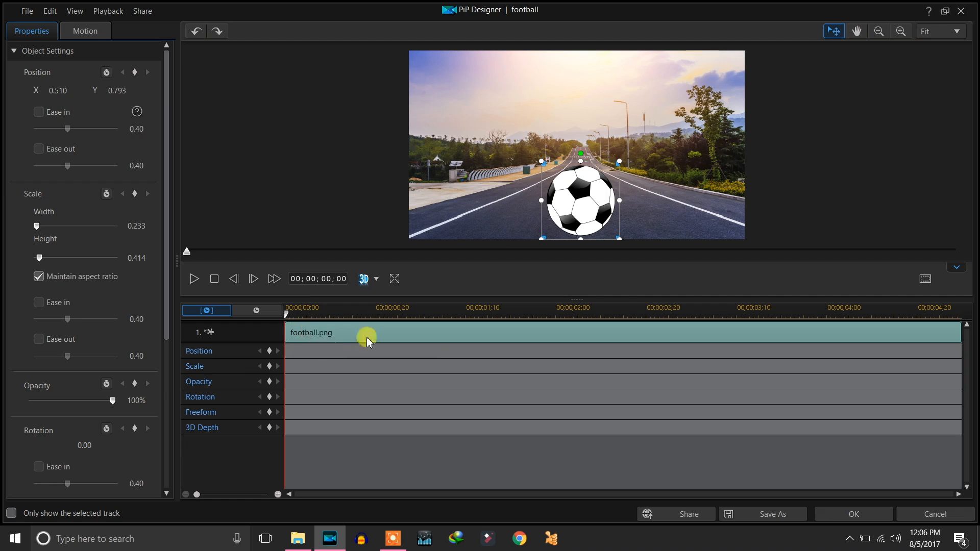
Raise the football to about Y 0.734 and keyframe its opacity at 0% at the start of the clip.
drag(585, 212, 585, 200)
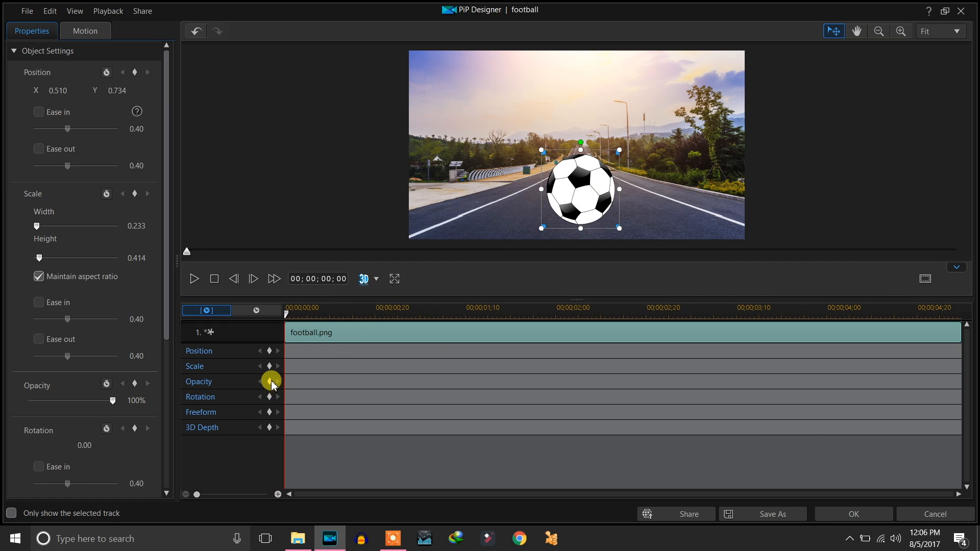
click(270, 382)
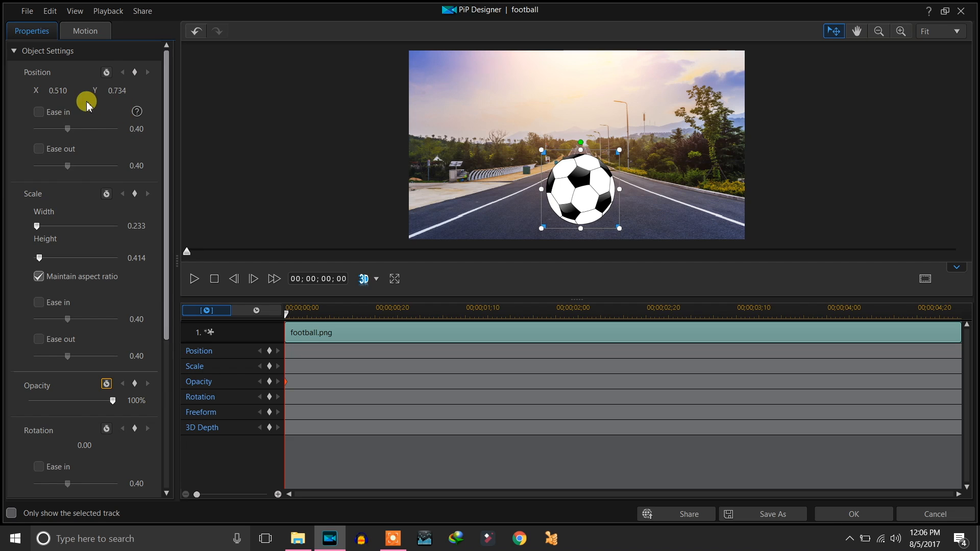
scroll(55, 111, down, 2)
drag(165, 267, 168, 174)
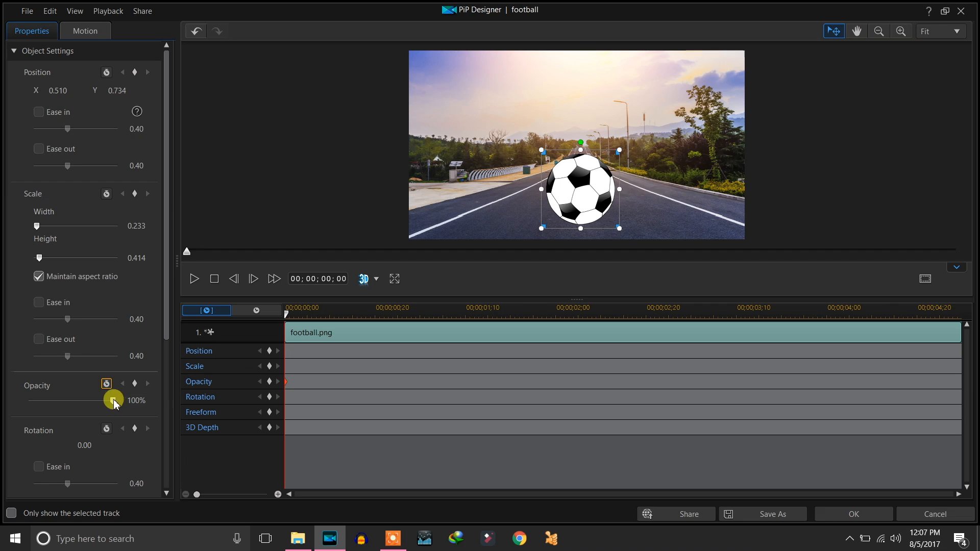
drag(113, 402, 13, 407)
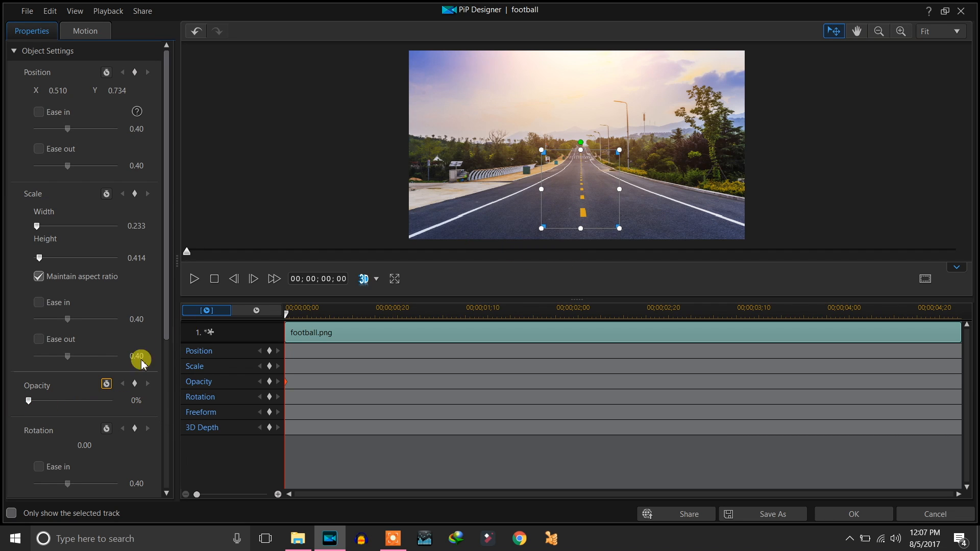
mouse_move(24, 405)
mouse_down()
mouse_move(114, 400)
mouse_move(19, 408)
mouse_up()
At 00;00;00;25, add an opacity keyframe for the football and set its opacity to 100%.
drag(321, 306, 329, 310)
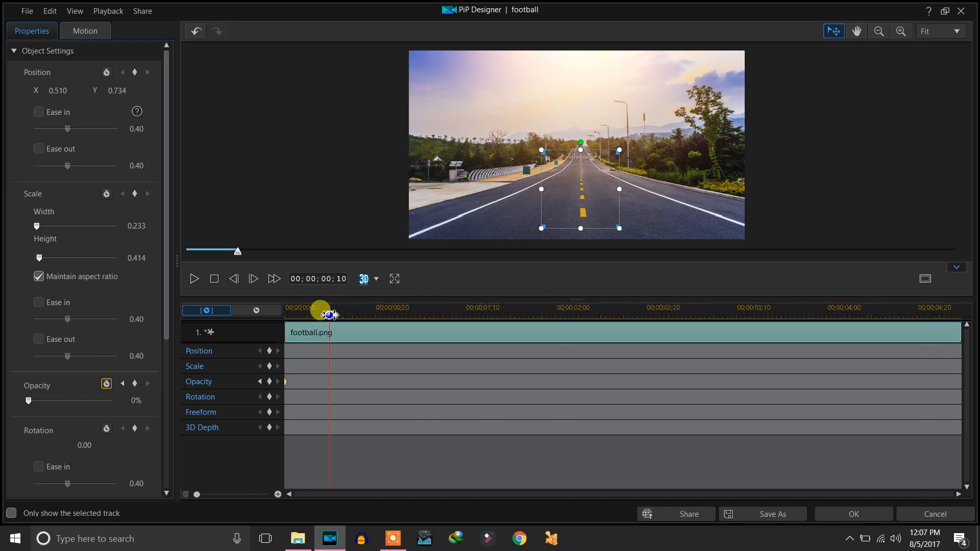
drag(330, 315, 397, 313)
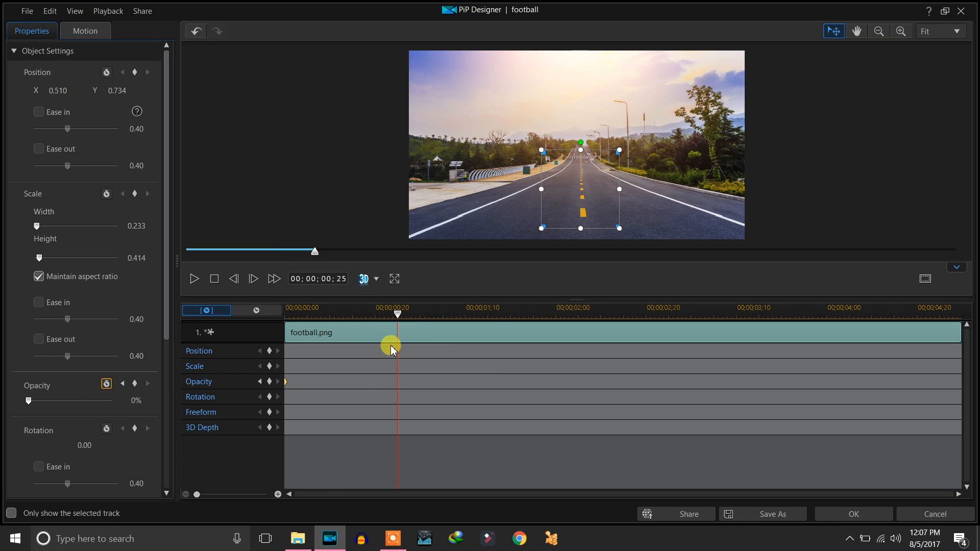
click(270, 382)
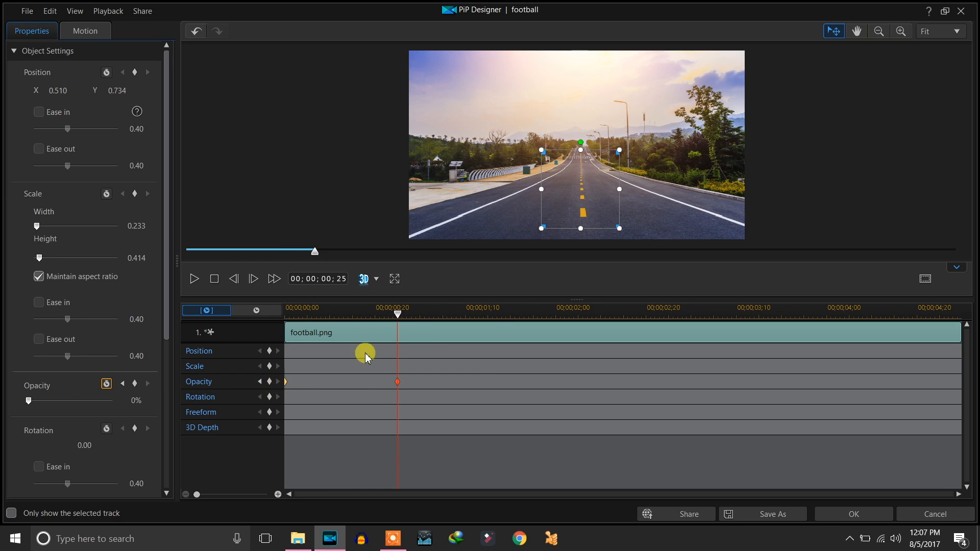
drag(29, 402, 127, 400)
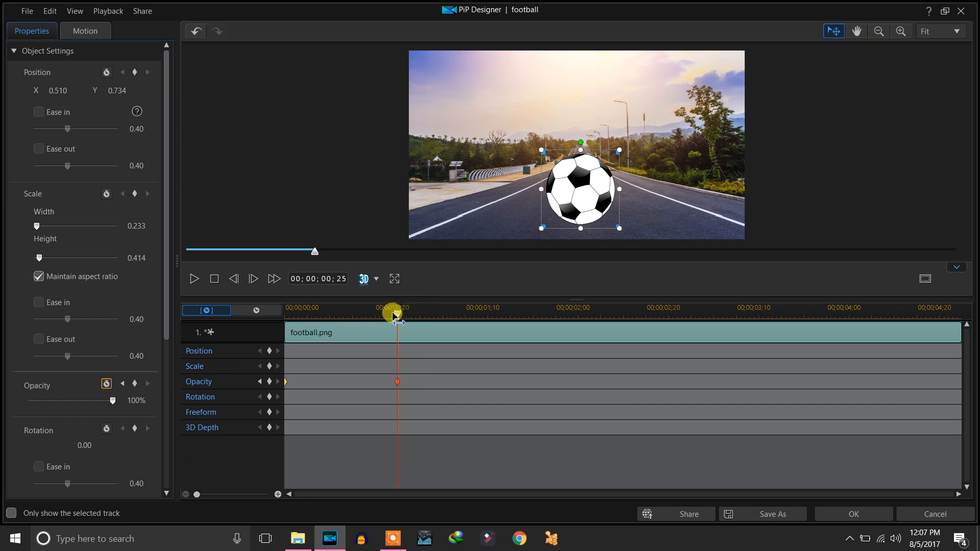
Play back the football's fade-in from the start of the clip.
drag(399, 314, 262, 316)
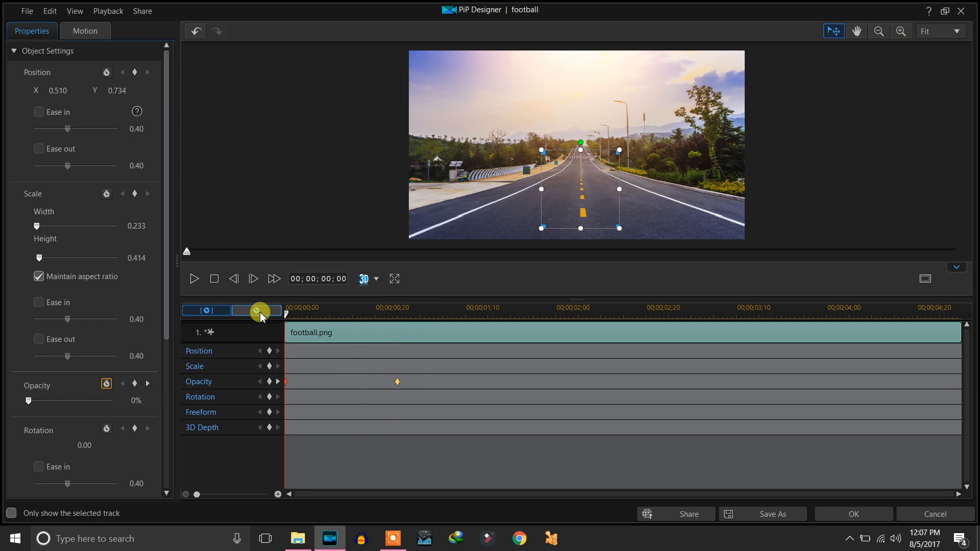
key(space)
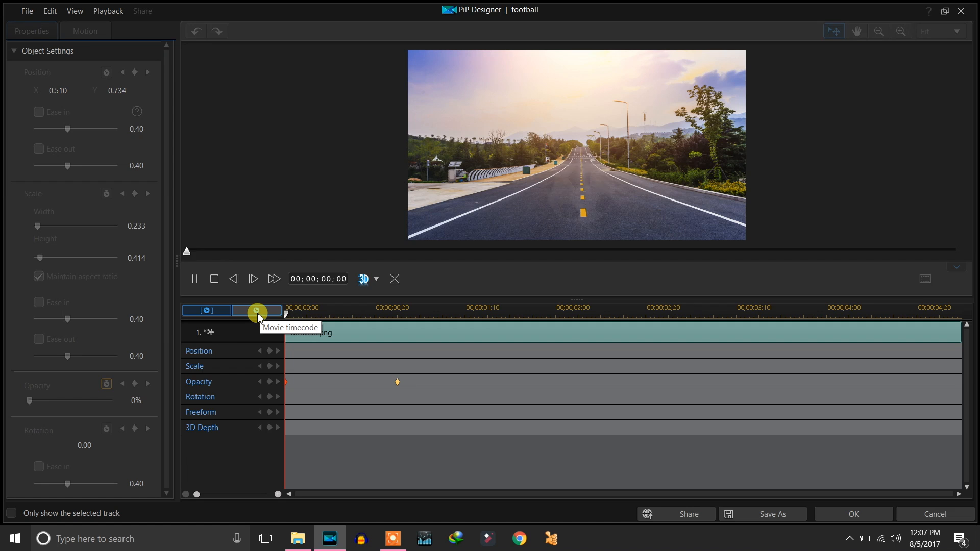
key(space)
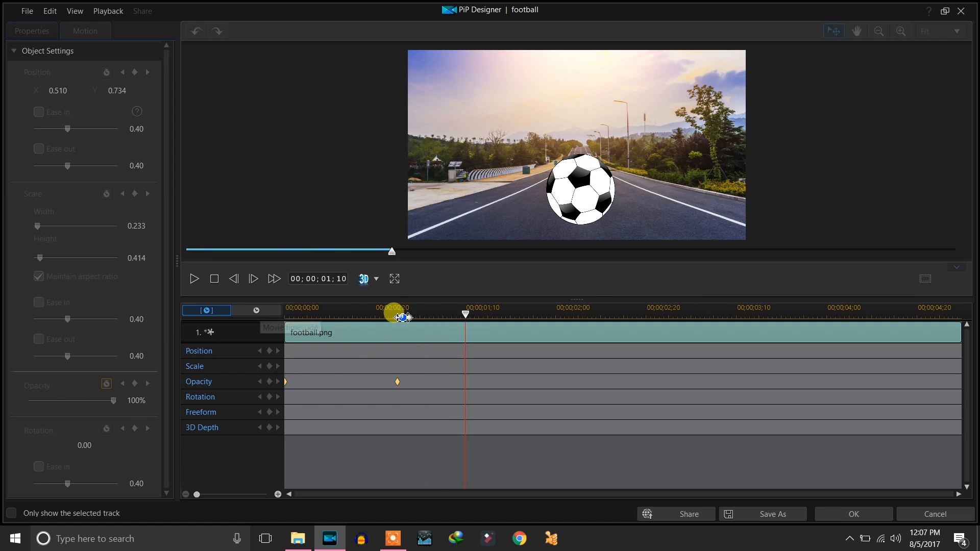
click(403, 313)
drag(403, 314, 260, 324)
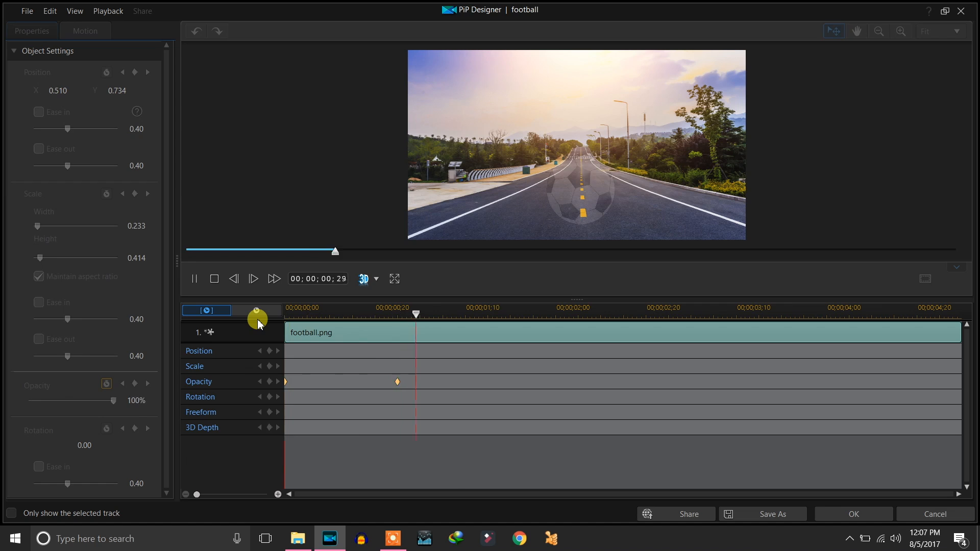
Keyframe the football's opacity at 100% at 00;00;04;03 and at 0% at the end of the clip, 00;00;05;00.
click(836, 315)
click(217, 278)
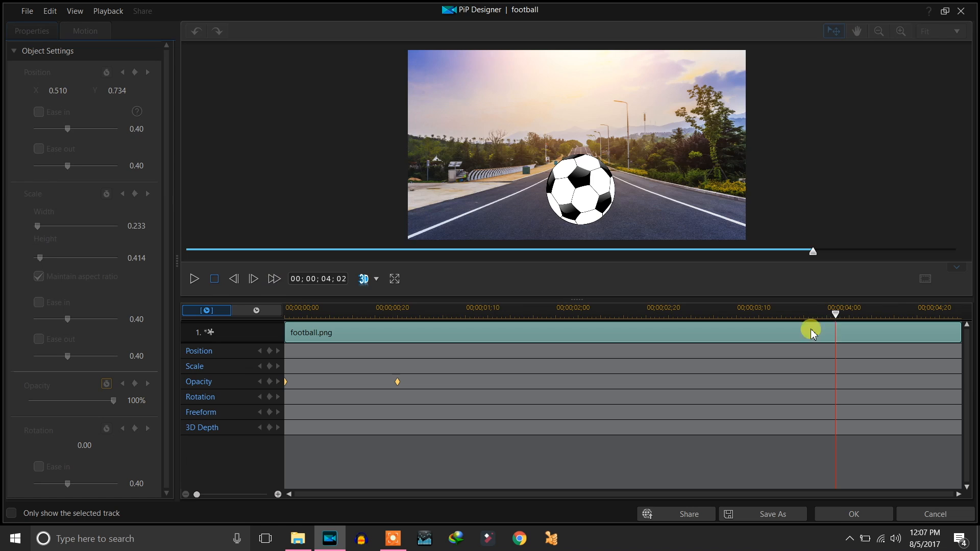
click(840, 313)
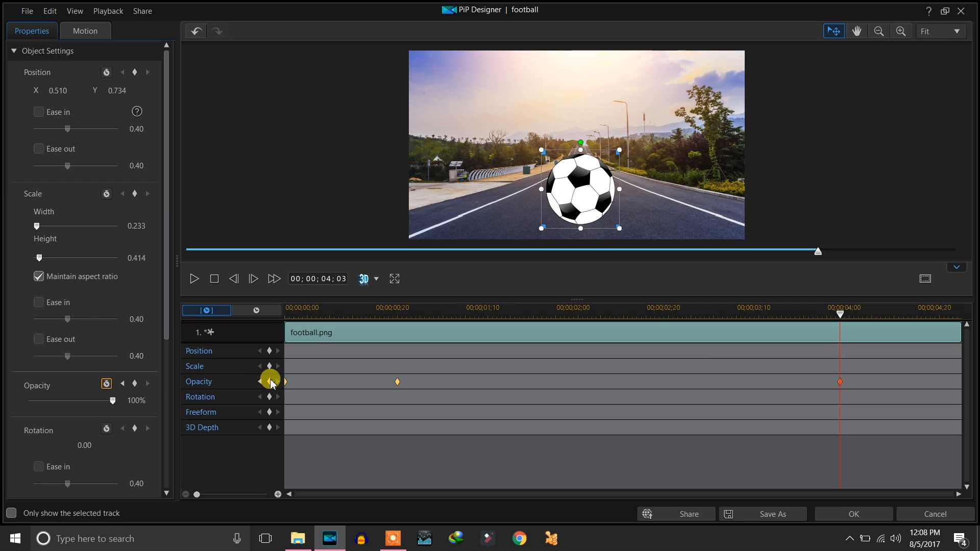
drag(840, 316, 976, 321)
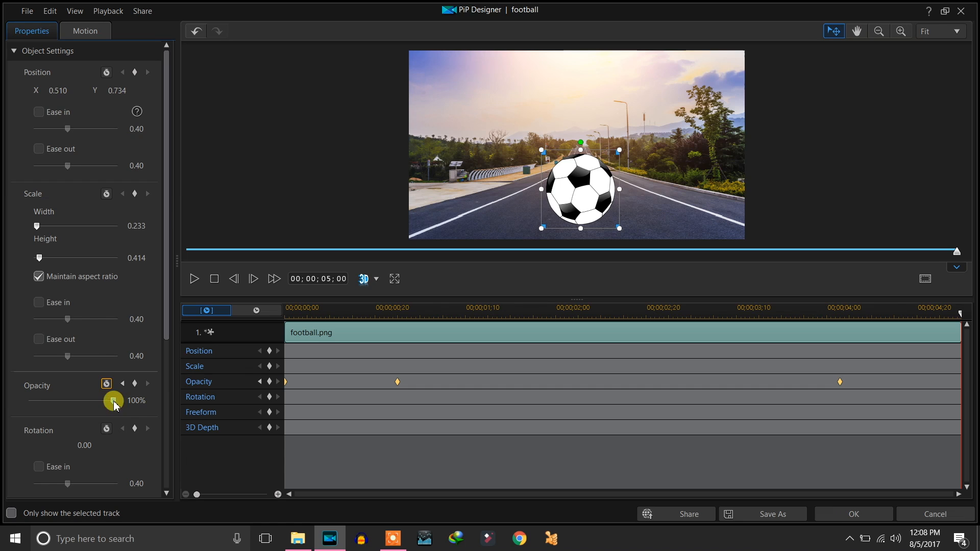
drag(113, 402, 5, 402)
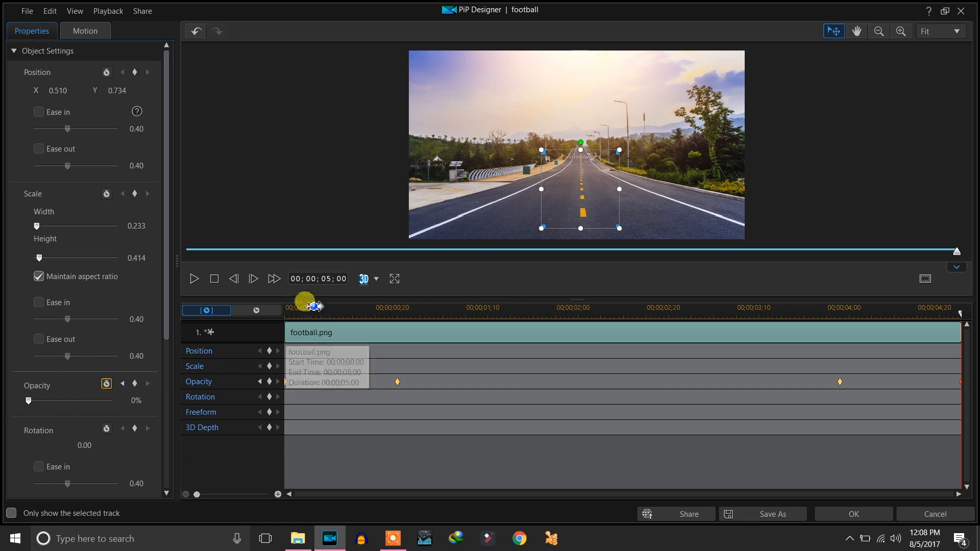
Play back the football's full fade-in and fade-out from the start.
drag(312, 309, 260, 329)
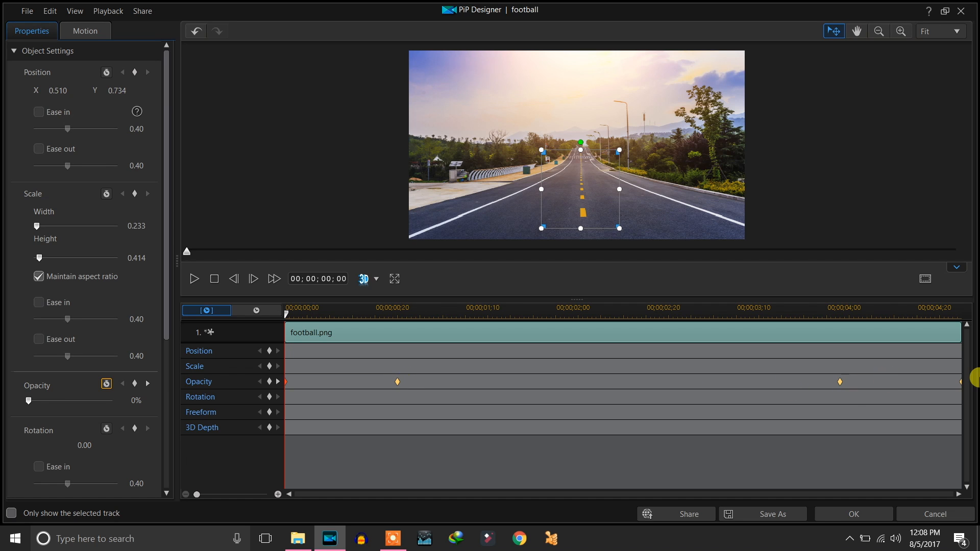
click(404, 486)
key(space)
Undo the football's opacity keyframes and add a rotation keyframe at the start of the clip.
key(ctrl+z)
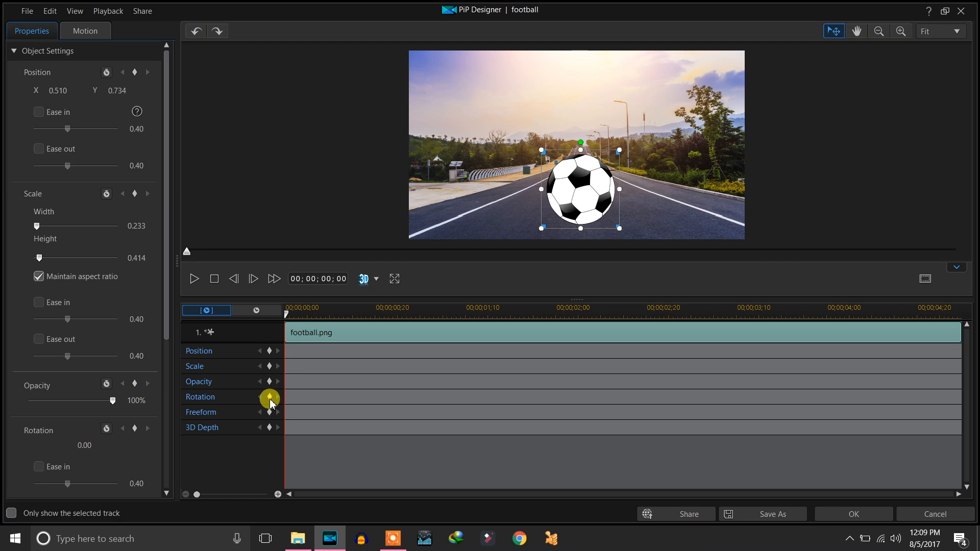
click(352, 312)
click(284, 312)
click(270, 397)
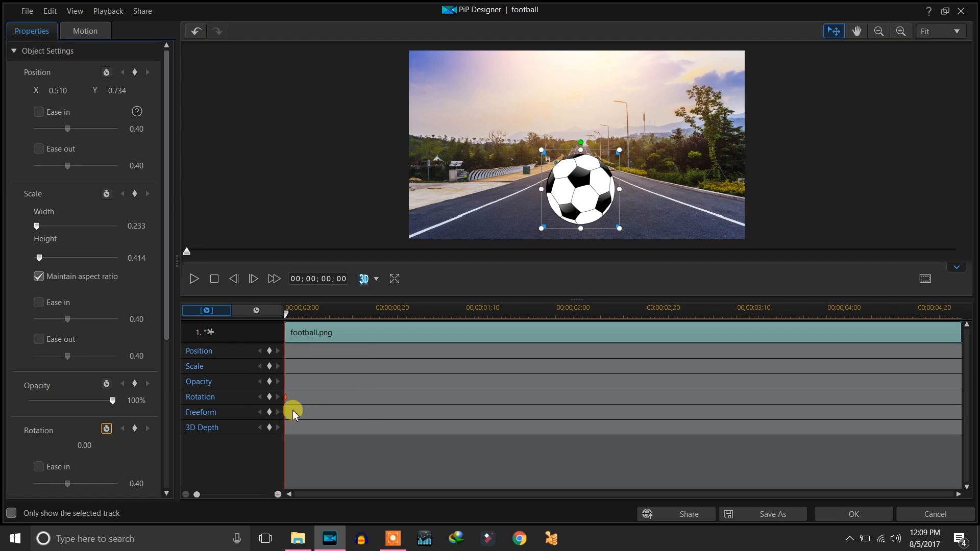
Try rotating the football freehand to about 70.92° at the start keyframe, and undo the rotation.
drag(165, 296, 179, 387)
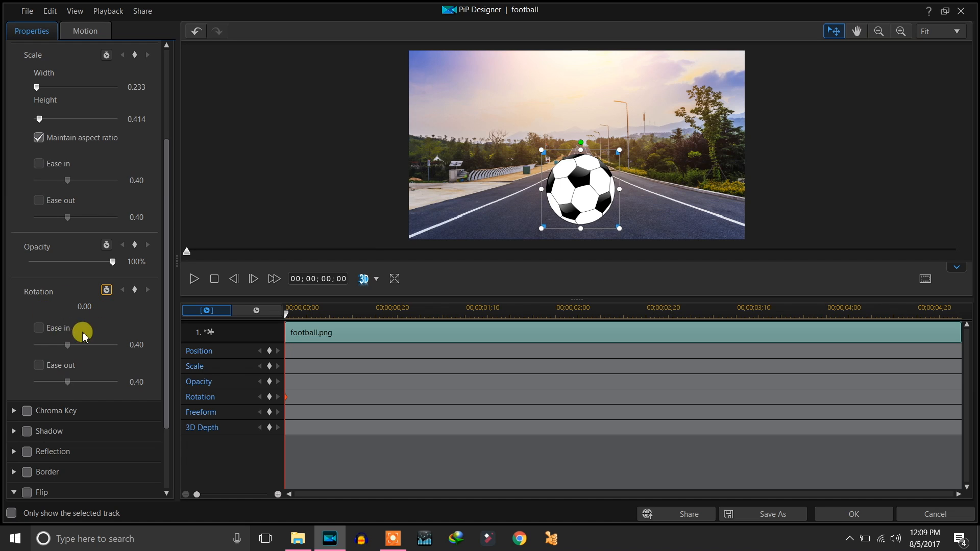
drag(582, 146, 607, 179)
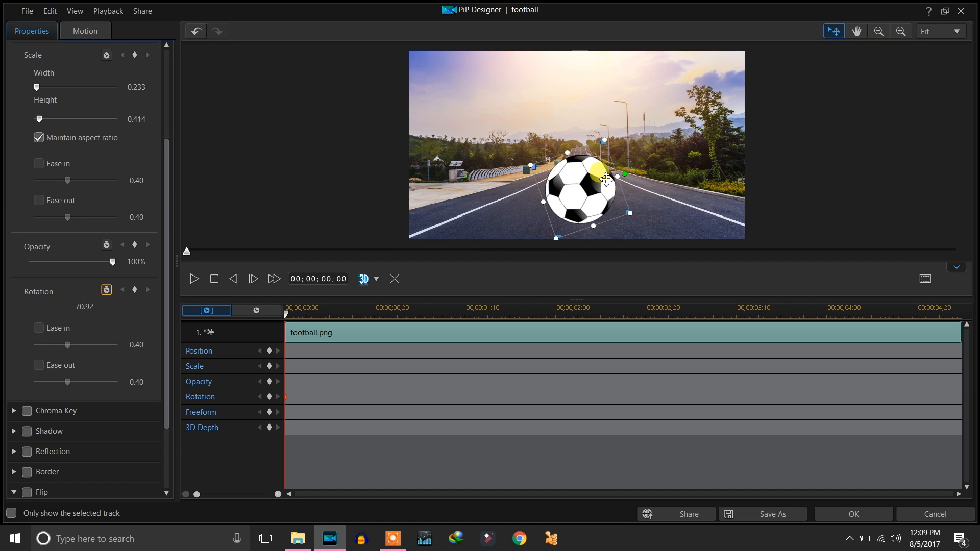
key(ctrl+z)
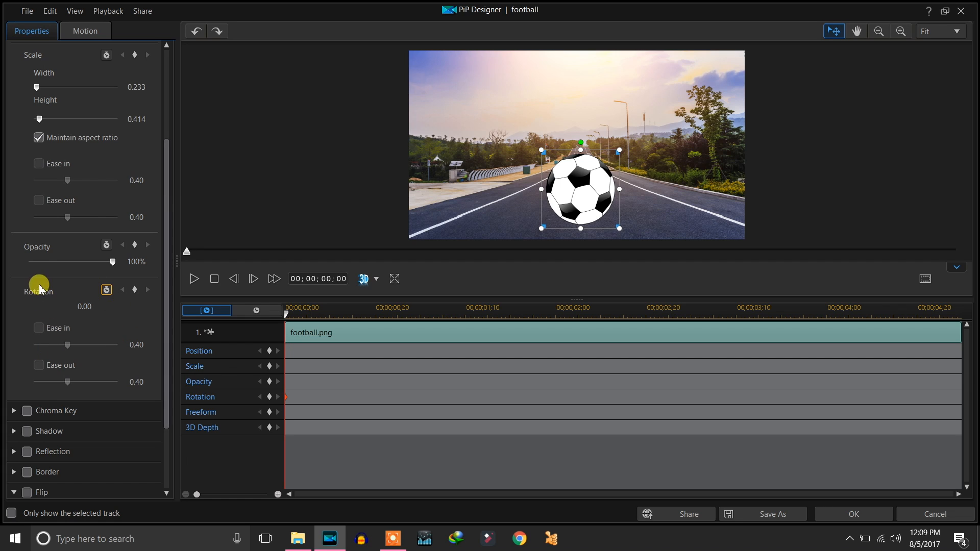
Set the football's rotation to 360 at the end of the clip, 00;00;05;00, and play back the spin from the start.
drag(287, 317, 976, 321)
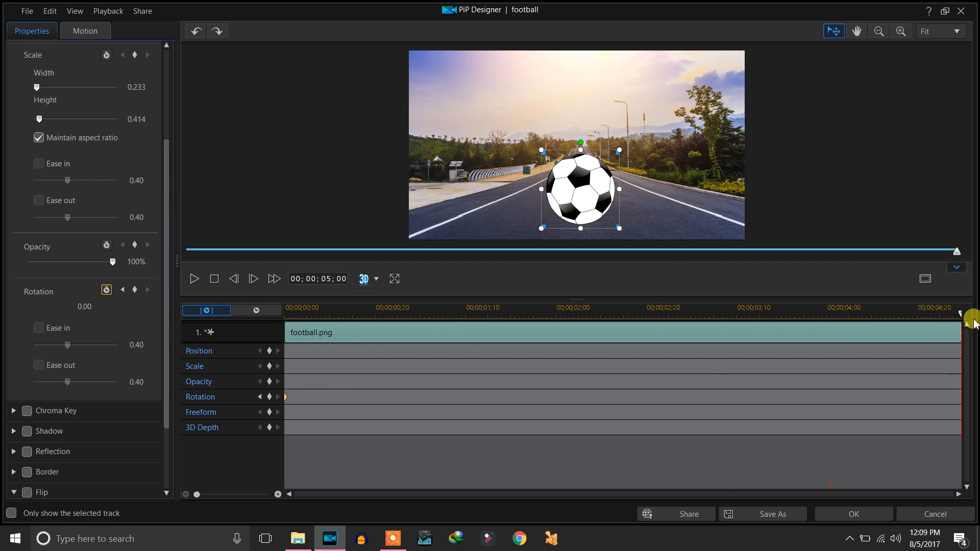
click(86, 306)
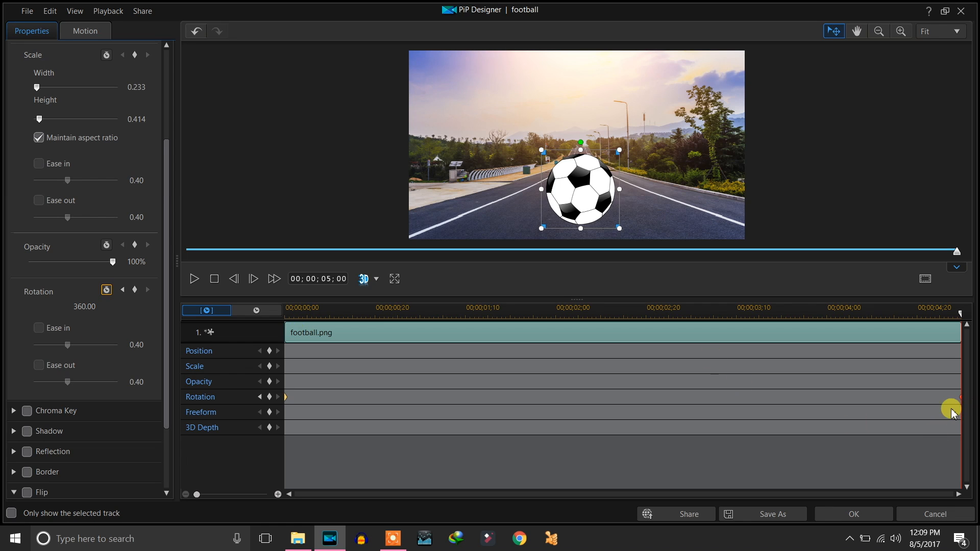
drag(295, 311, 262, 312)
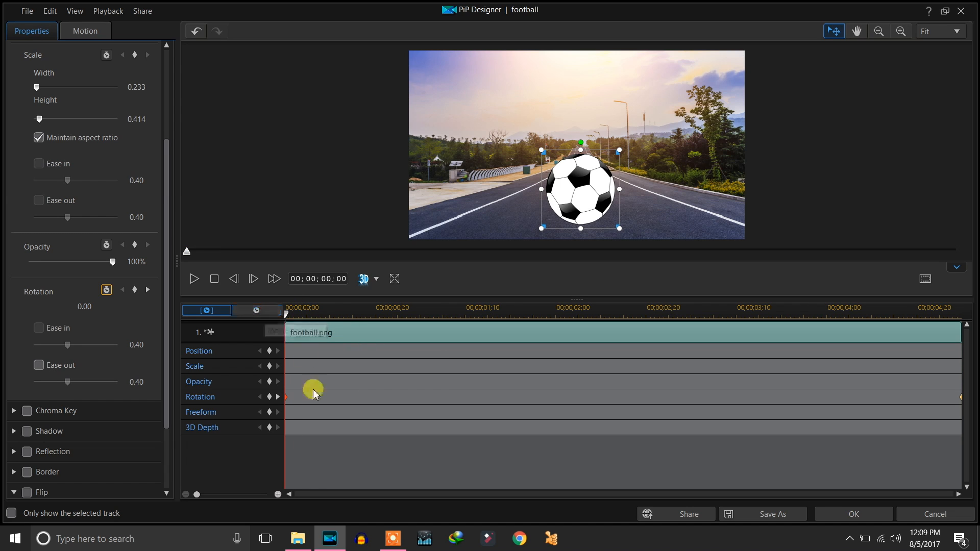
key(space)
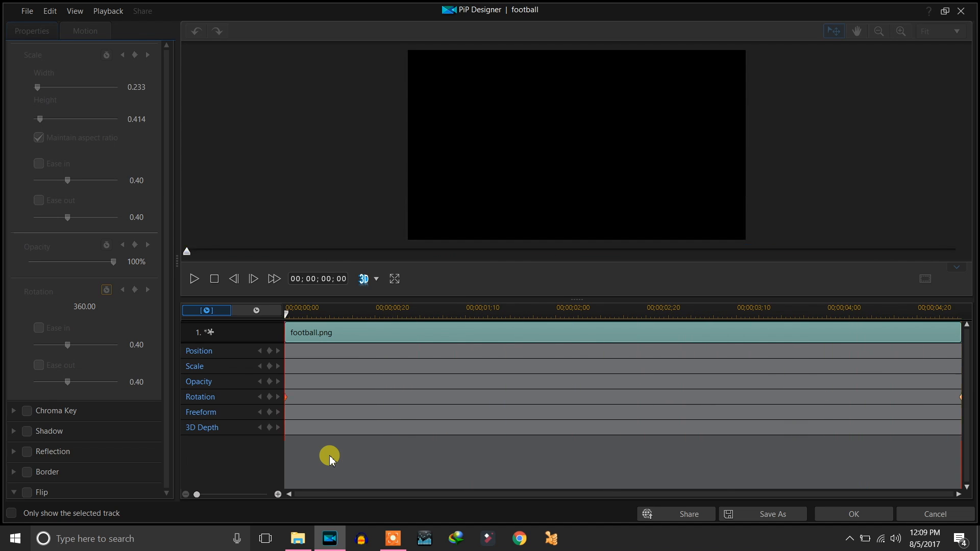
At 00;00;02;11, add a middle rotation keyframe for the football with rotation set to 0.
click(607, 308)
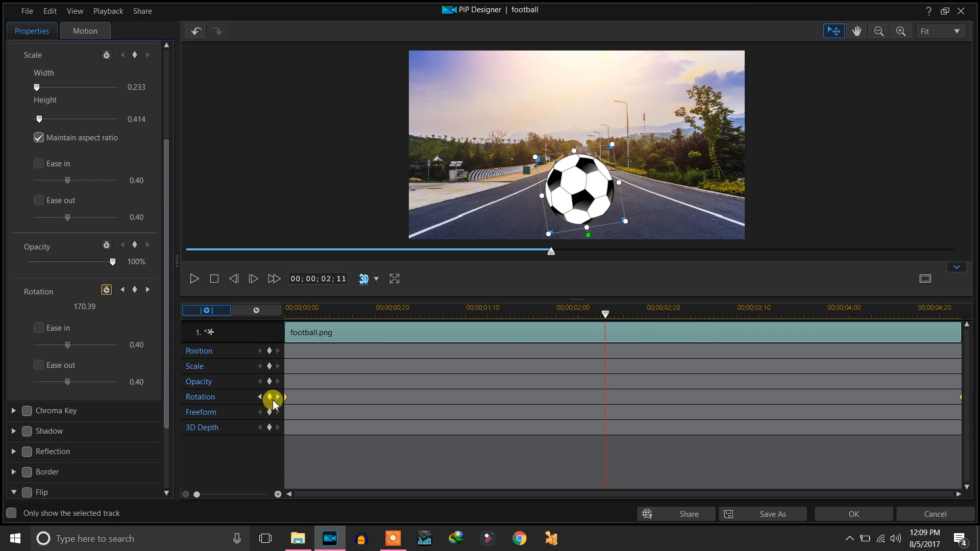
double_click(97, 307)
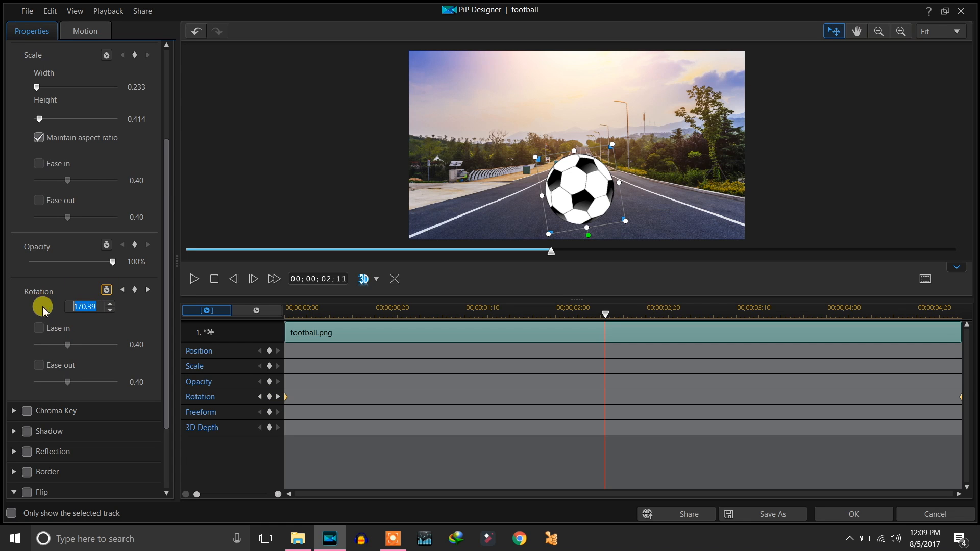
text(0)
key(Return)
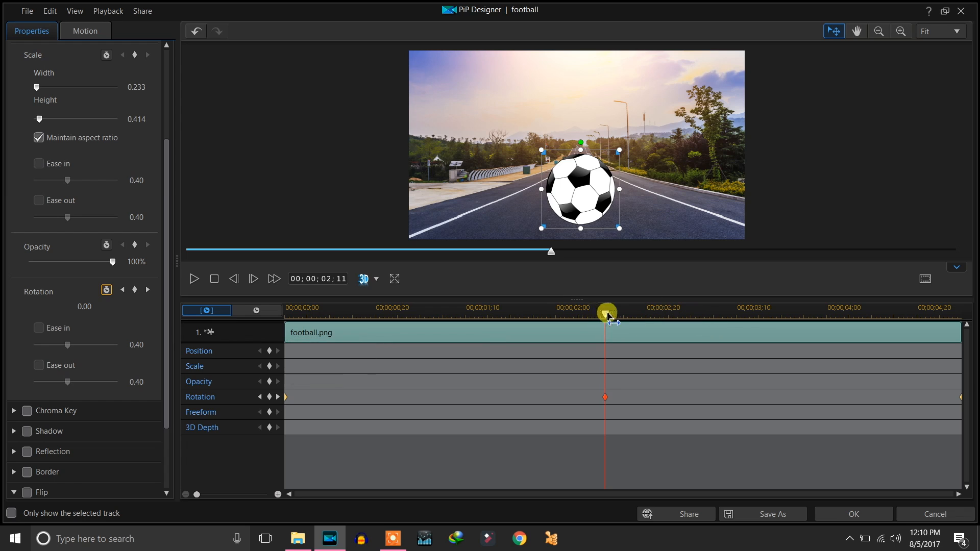
Play back the football's rotation with the middle keyframe, and return to the start of the clip.
drag(606, 314, 253, 321)
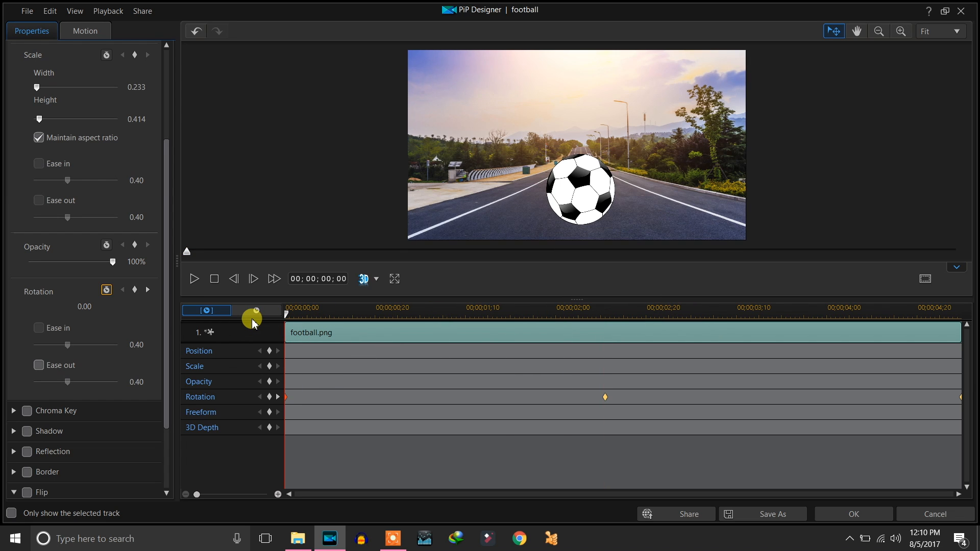
key(space)
drag(398, 311, 247, 321)
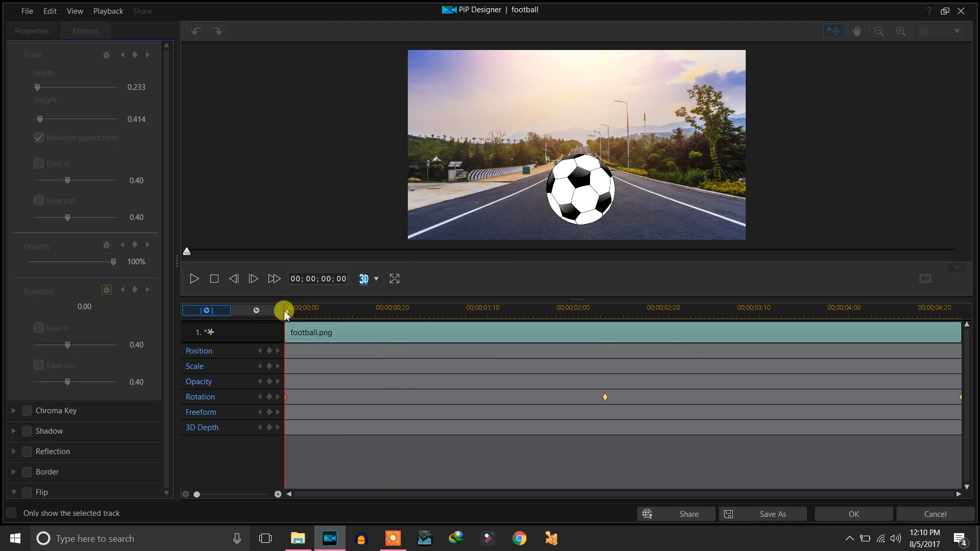
click(216, 284)
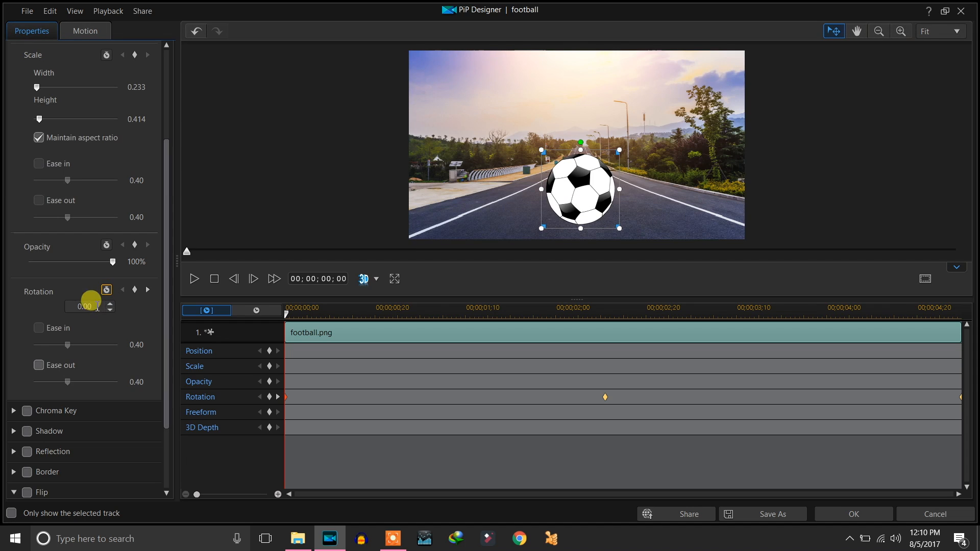
Set the football's rotation at the start keyframe to 360 and play back the animation.
double_click(97, 306)
text(360)
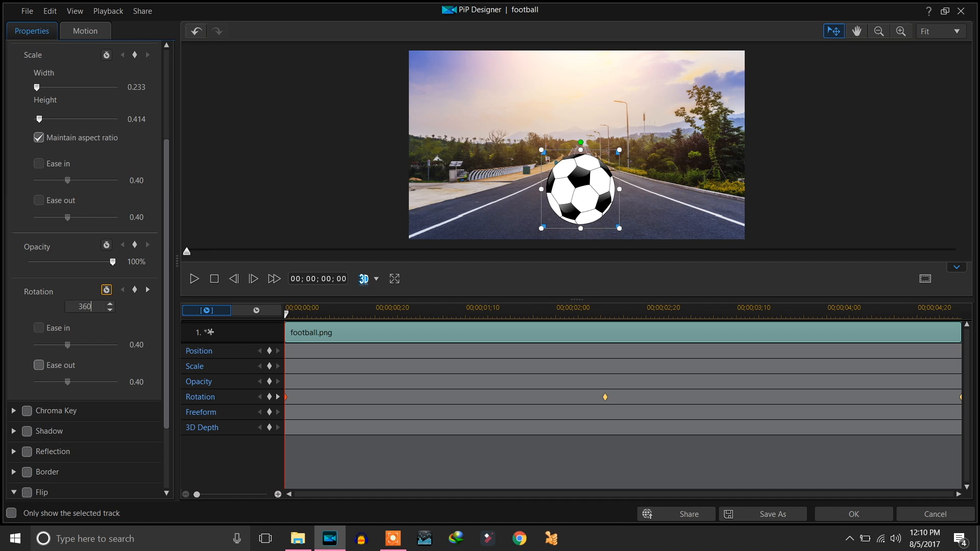
key(Return)
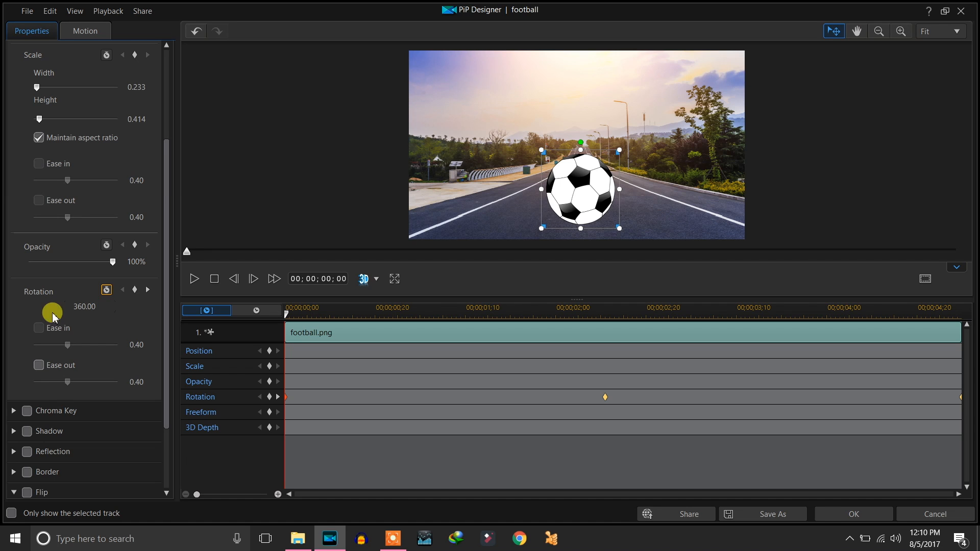
click(194, 281)
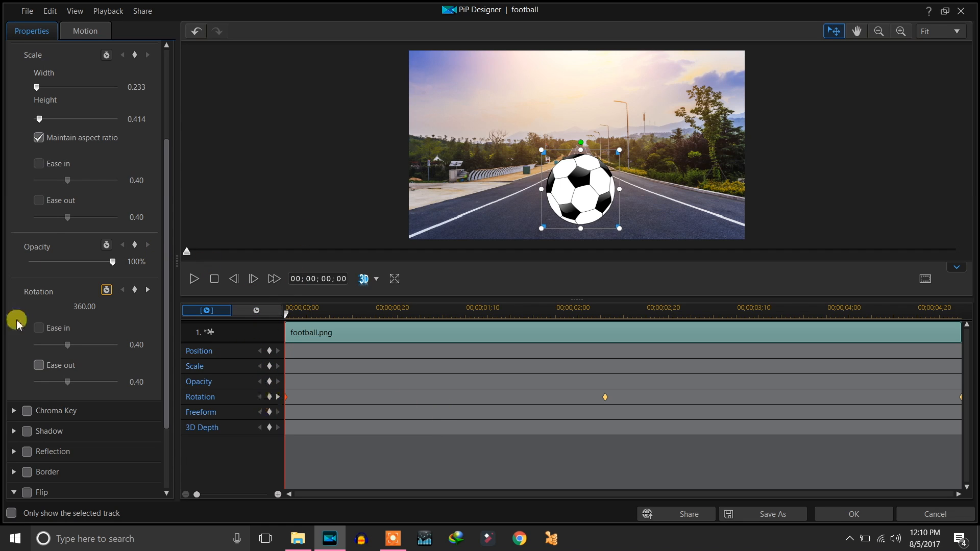
Enlarge the football to about 0.692 wide and 1.230 high near X 0.526, Y 0.705.
scroll(102, 244, down, 1)
scroll(100, 242, up, 3)
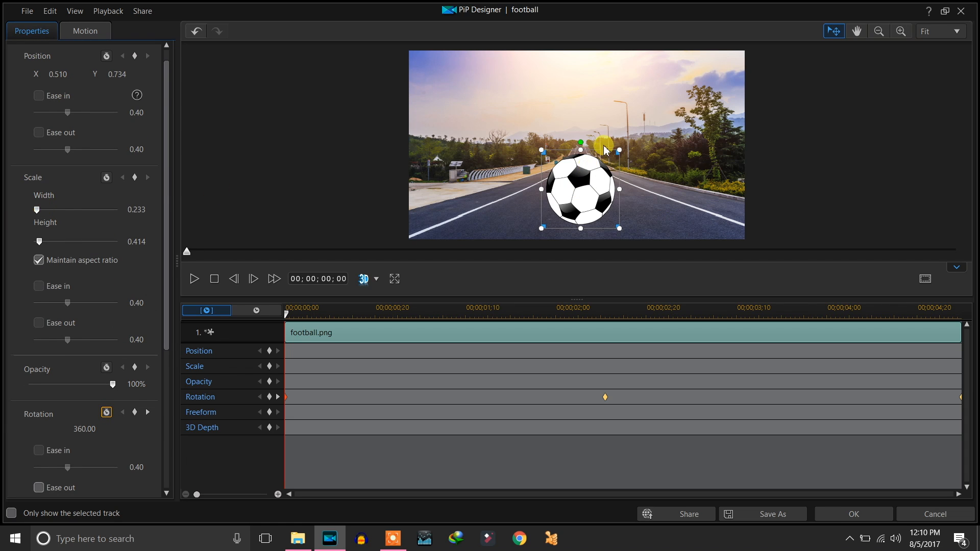
mouse_move(620, 149)
mouse_down()
mouse_move(696, 103)
mouse_move(631, 144)
mouse_up()
mouse_move(36, 210)
mouse_down()
mouse_move(72, 211)
mouse_move(44, 210)
mouse_up()
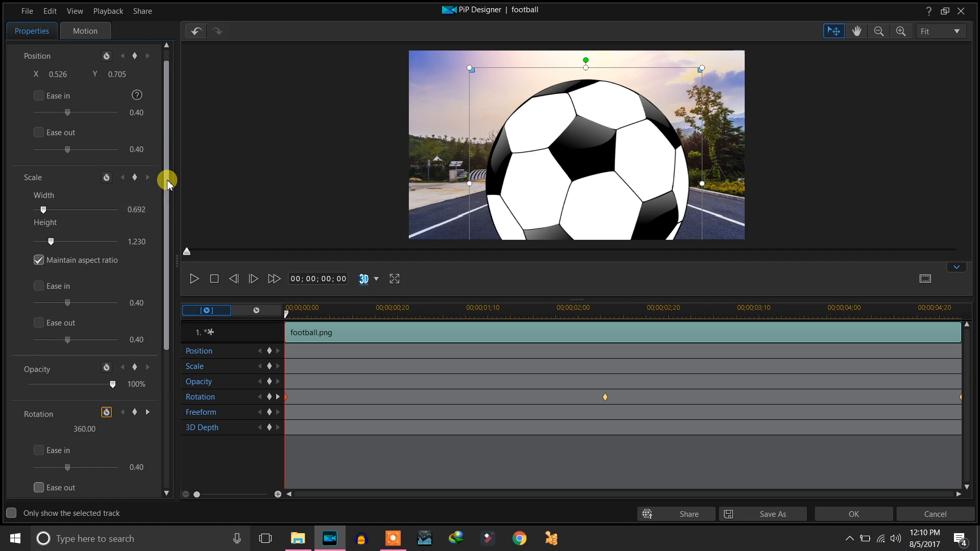
Resize the football to about 0.462 wide and 0.821 high, and place it near X 0.523, Y 0.589.
drag(164, 181, 161, 101)
click(147, 227)
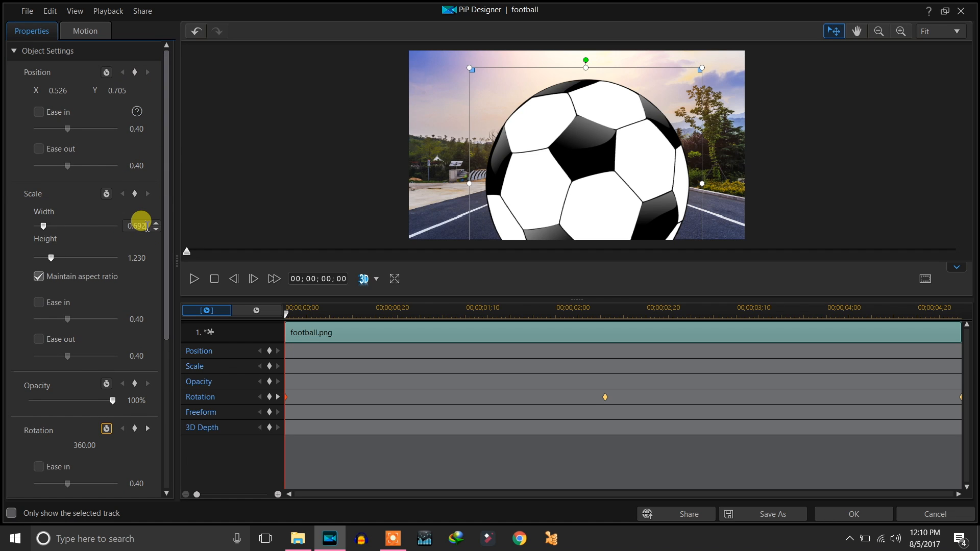
drag(147, 228, 114, 230)
key(Return)
drag(388, 180, 552, 157)
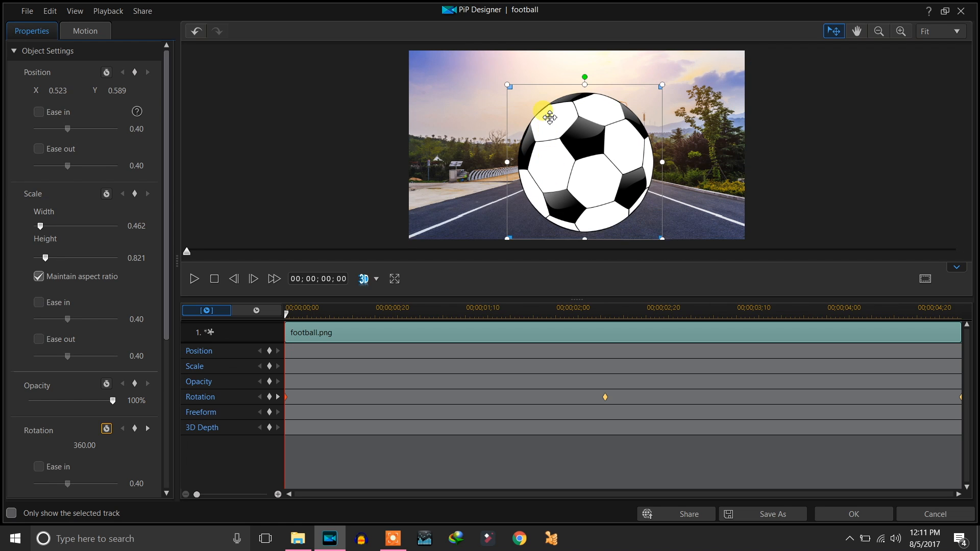
Leave the PiP Designer and discard the changes made to the football.
drag(507, 83, 536, 148)
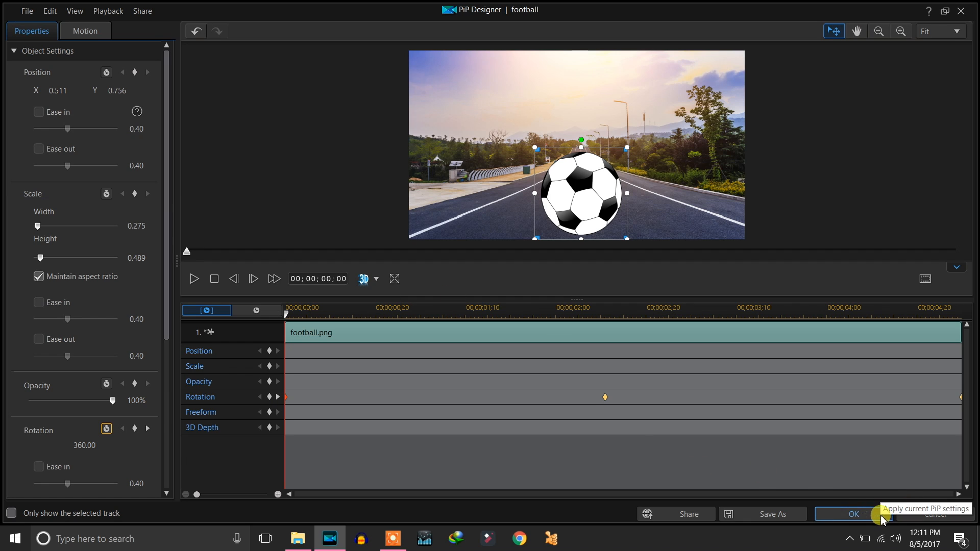
key(Escape)
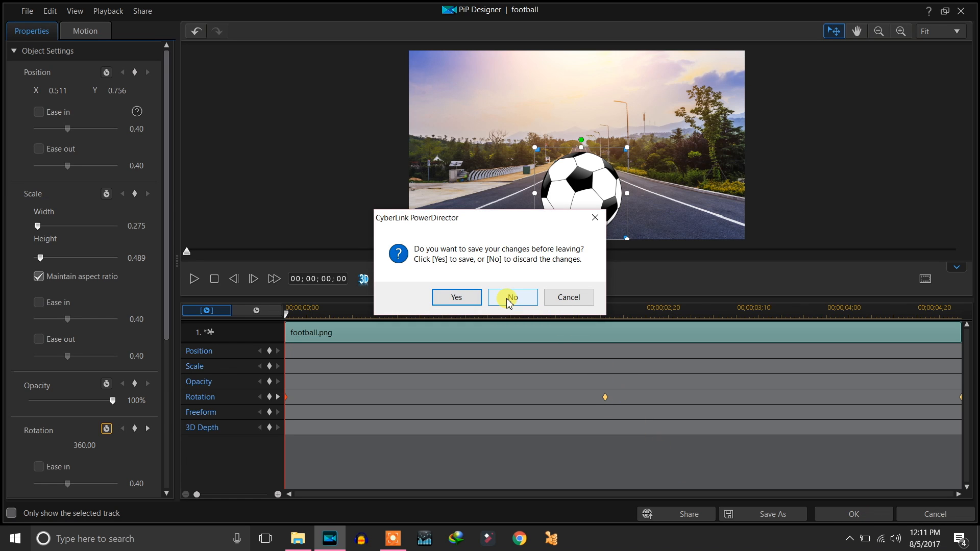
click(510, 301)
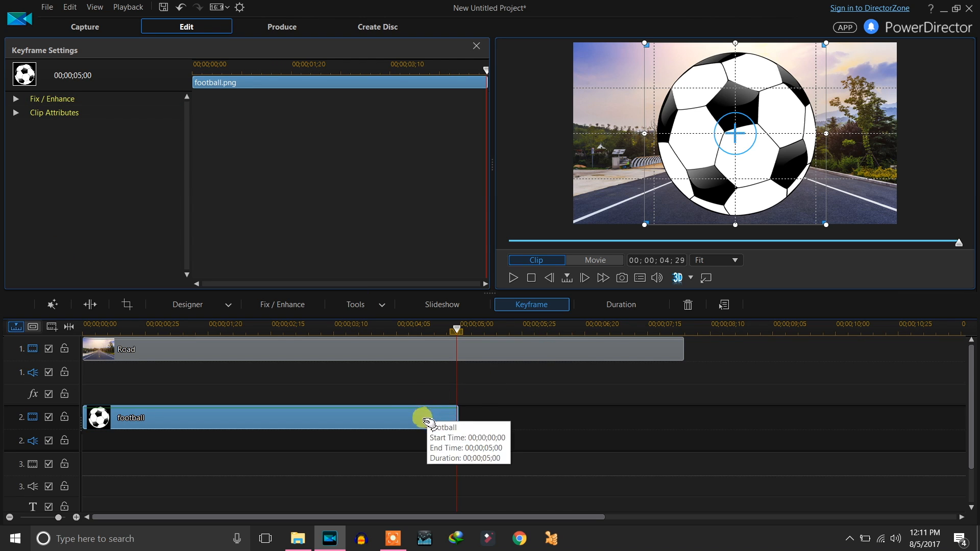
click(449, 358)
click(454, 417)
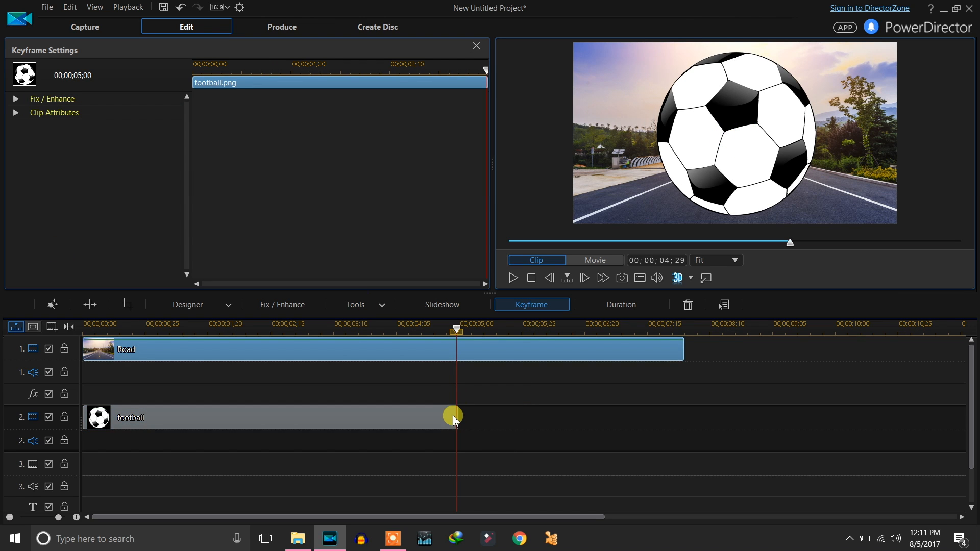
click(454, 418)
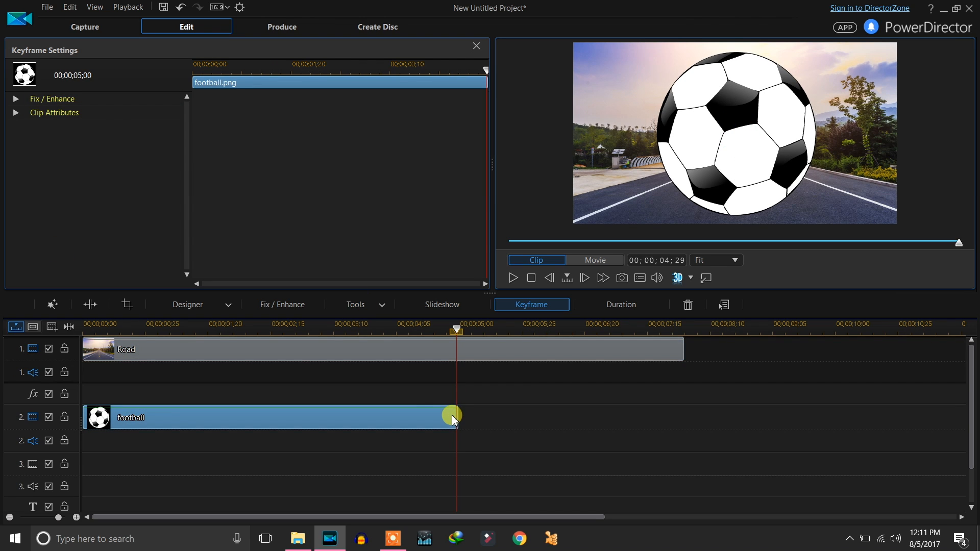
click(198, 315)
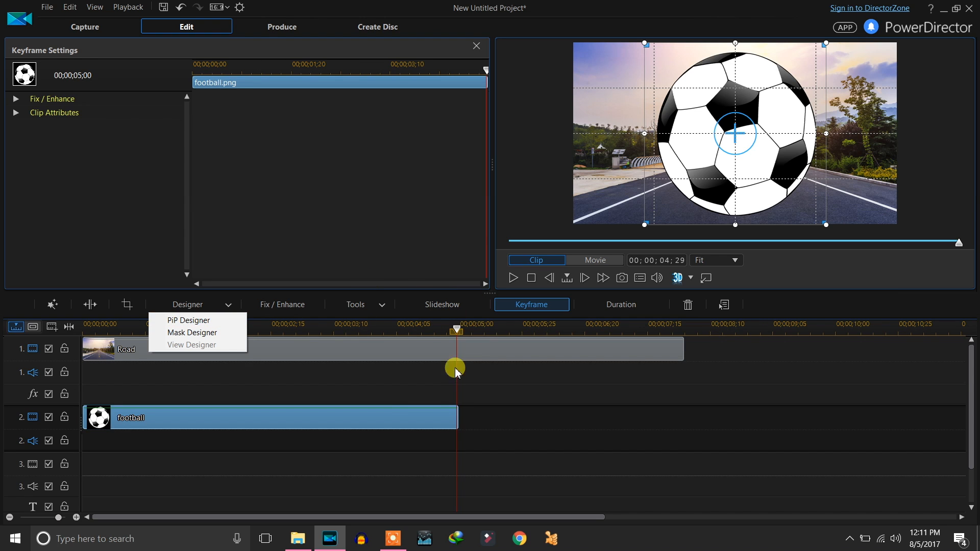
click(420, 416)
click(425, 351)
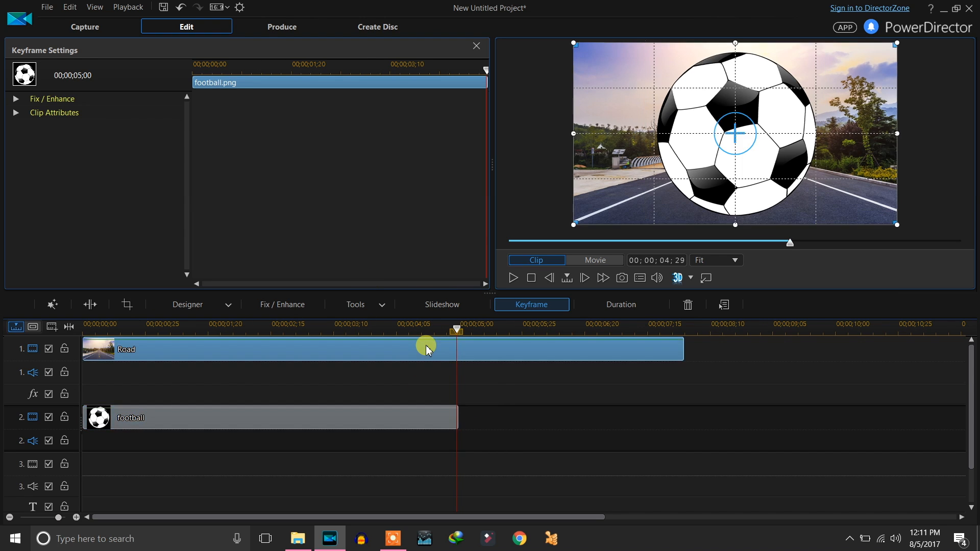
In the football clip's keyframe attributes, resize it at the start to about 0.330 high and 0.186 wide, placed near X 0.512, Y 0.790.
click(348, 418)
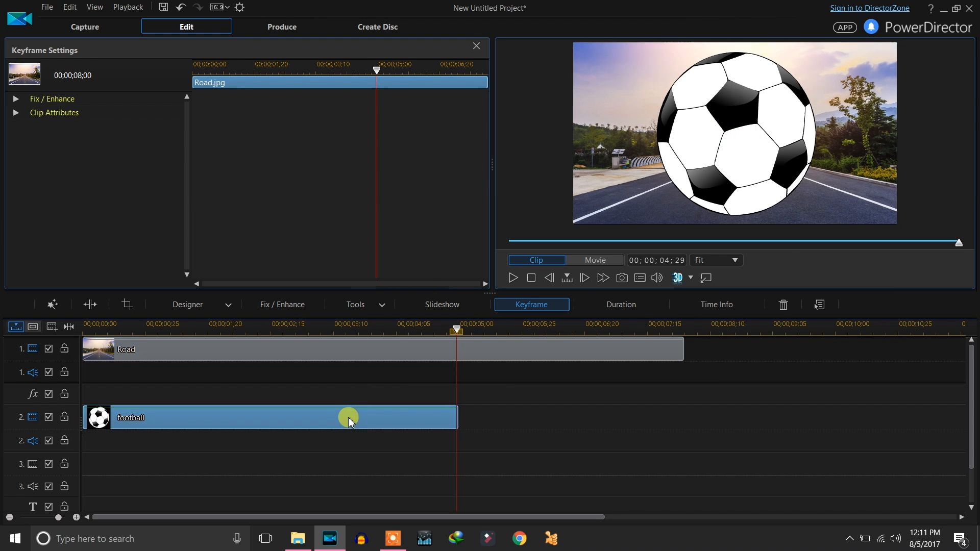
click(16, 113)
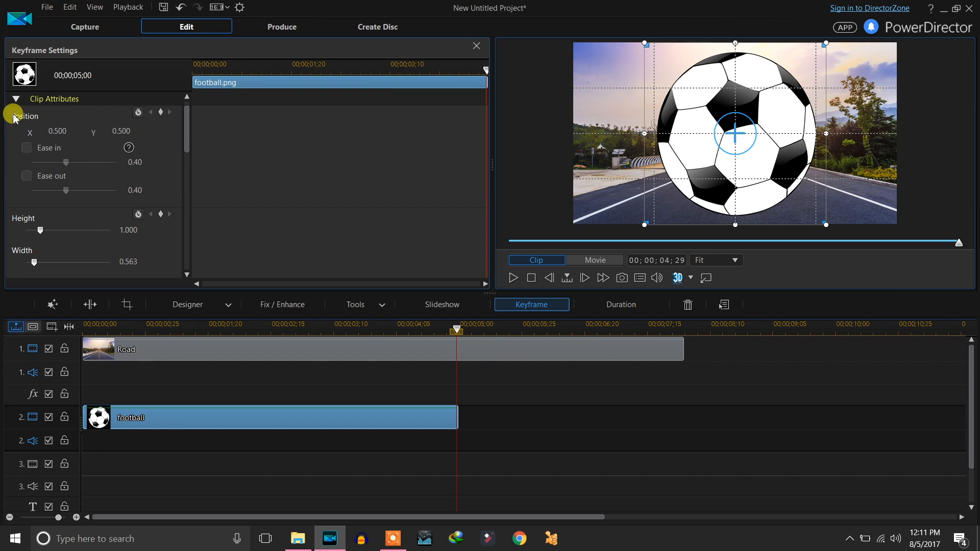
drag(225, 63, 137, 73)
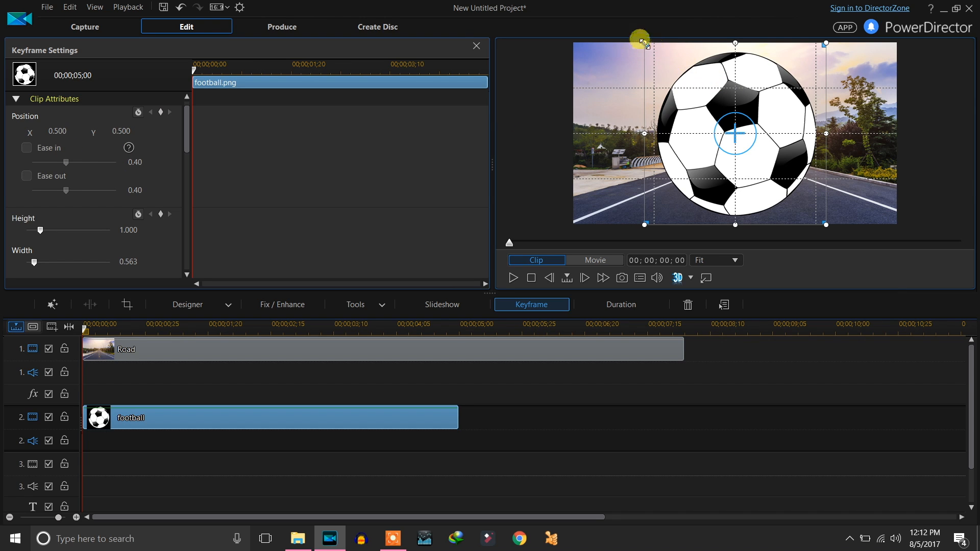
drag(693, 98, 747, 194)
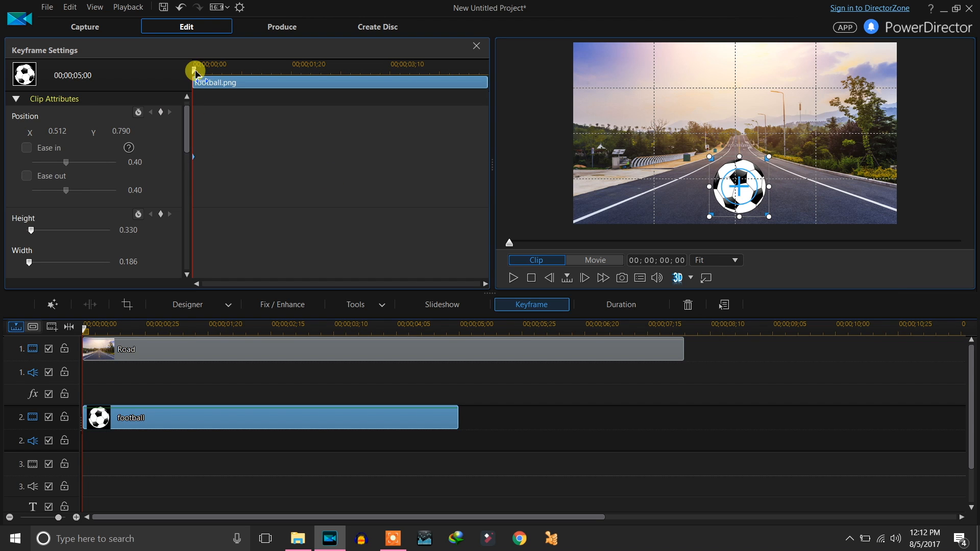
Move the football to about X 0.512, Y 0.126 at the clip's end, and preview the motion from the start.
drag(194, 71, 528, 85)
click(735, 188)
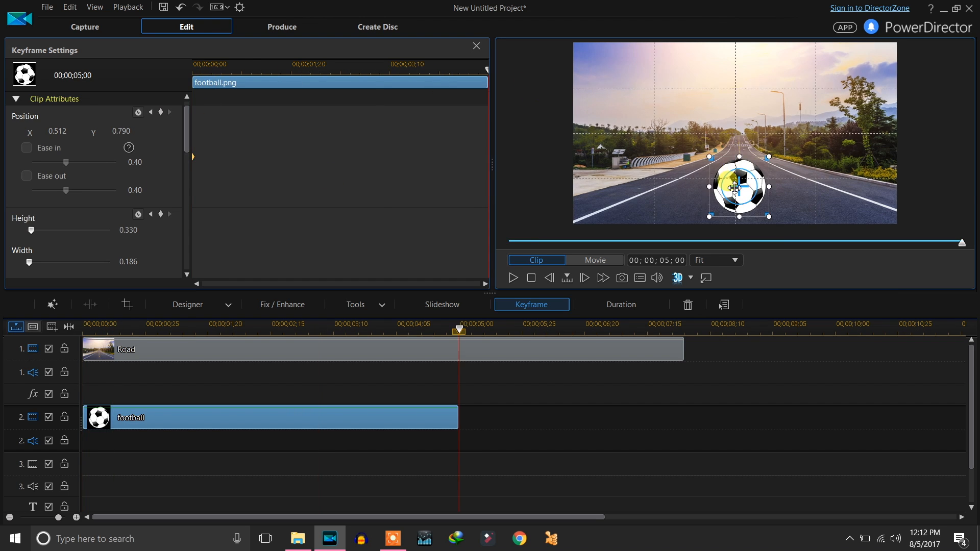
drag(747, 191, 746, 69)
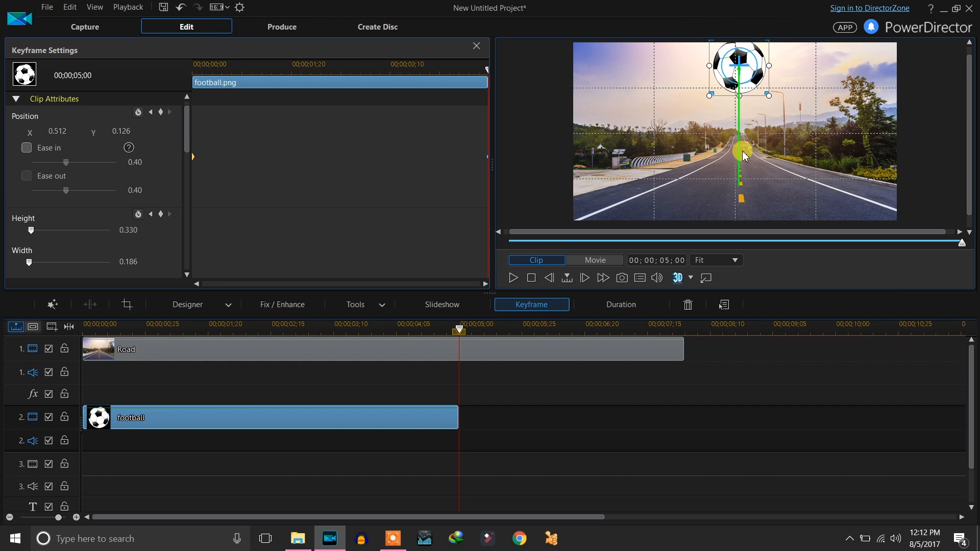
click(444, 64)
drag(411, 73, 178, 105)
key(space)
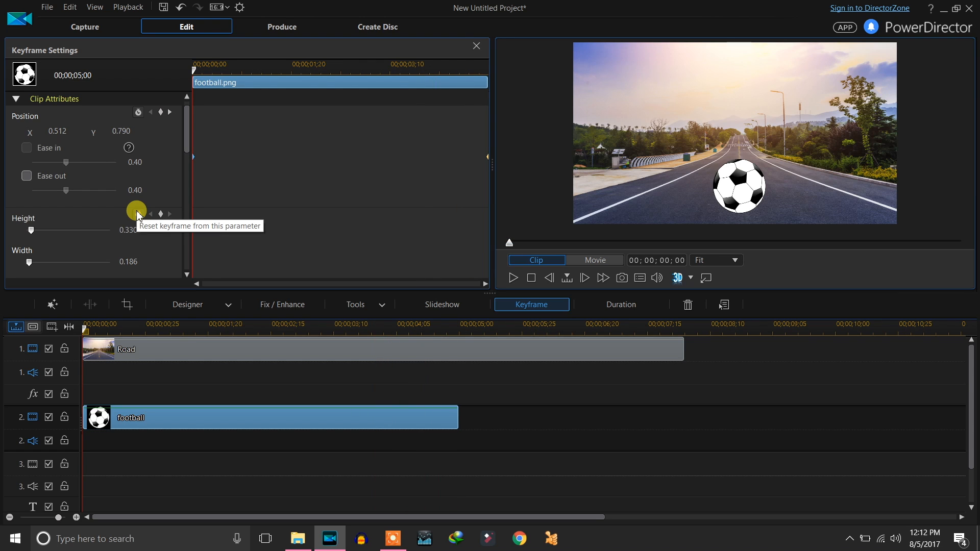
Close the keyframe settings, and replace the football clip on video track 2 with Car.png.
click(479, 47)
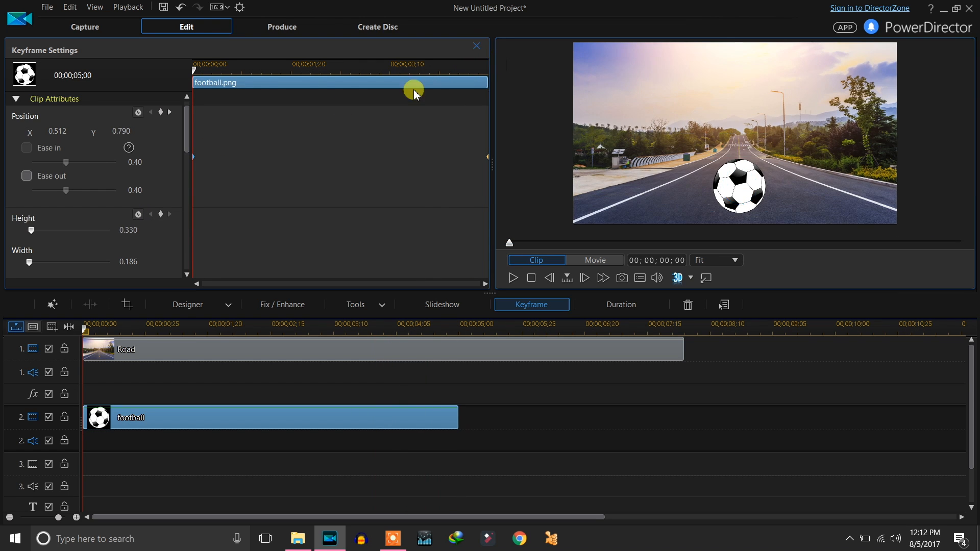
click(305, 418)
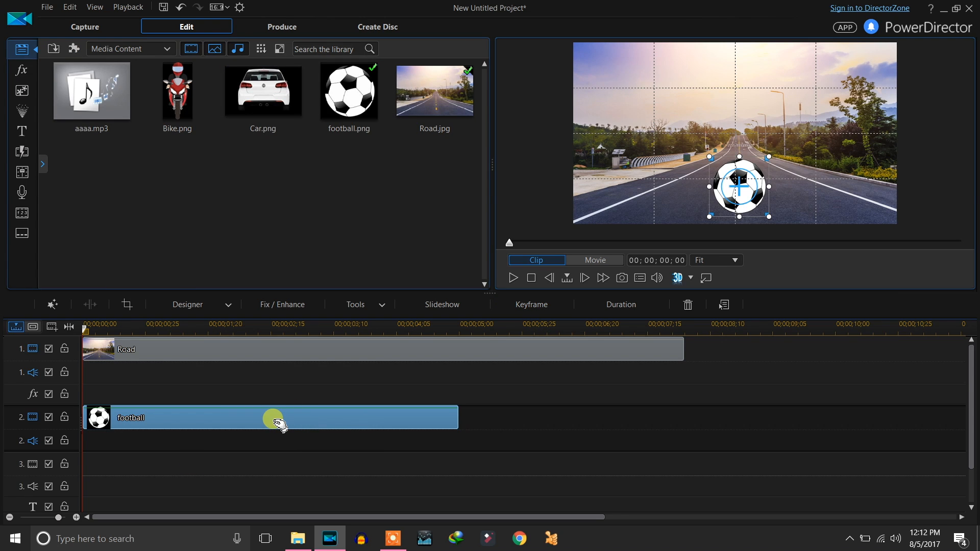
key(Delete)
click(246, 98)
drag(243, 144, 68, 421)
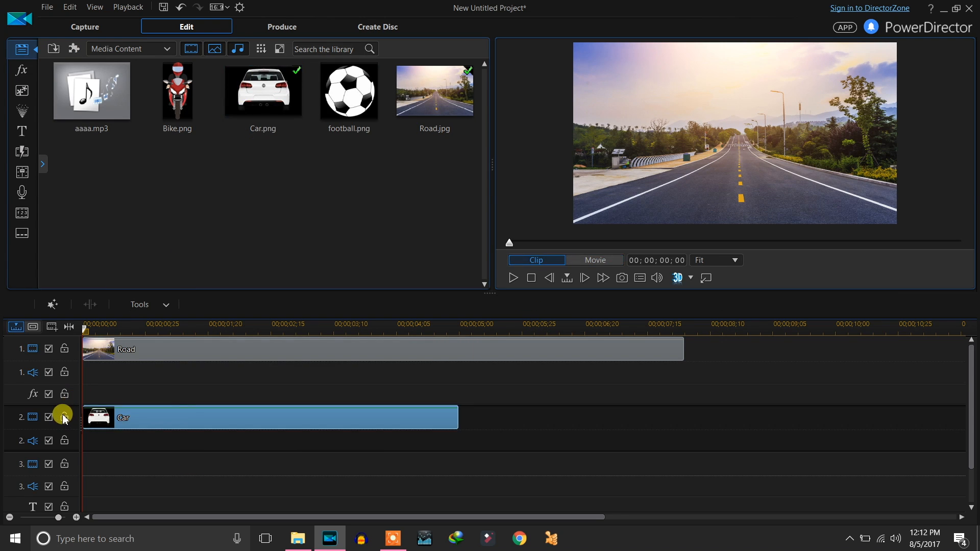
Add aaaa.mp3 to audio track 2 and extend the Road clip to the end of the audio.
click(273, 419)
drag(98, 141, 55, 448)
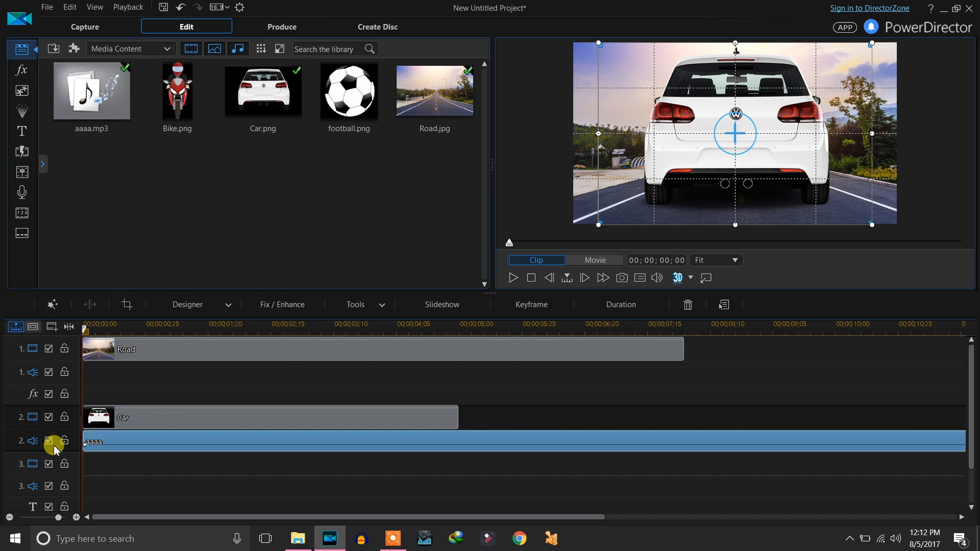
click(9, 518)
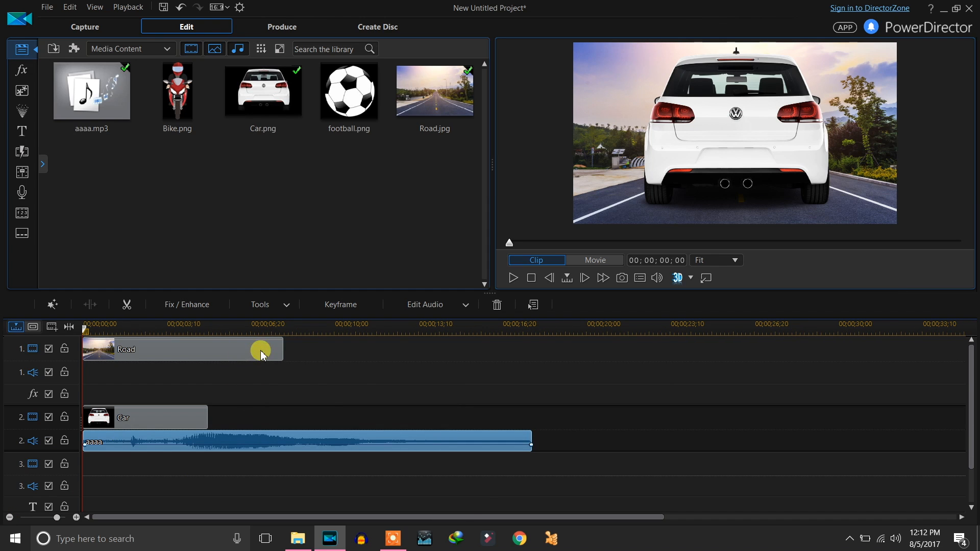
click(280, 350)
drag(284, 349, 533, 352)
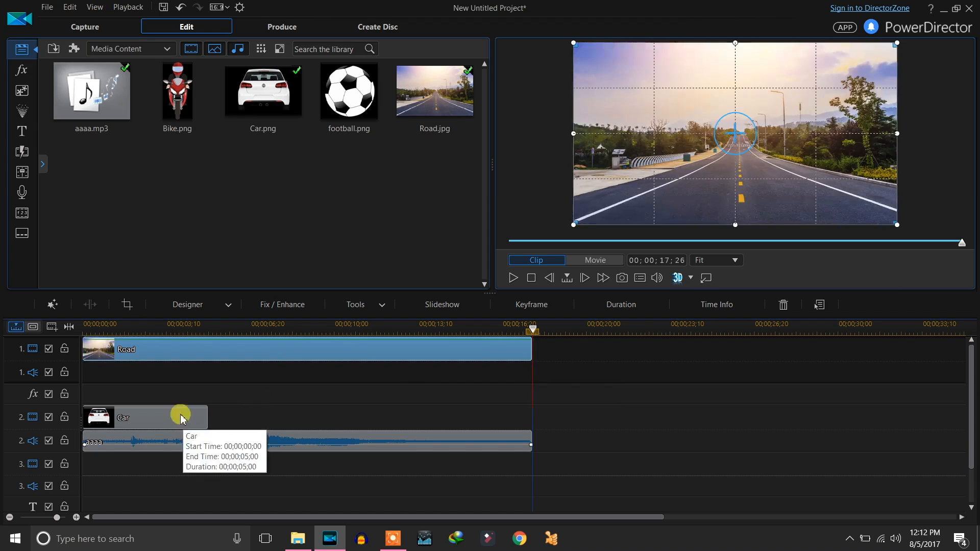
Extend the Car clip on video track 2 to a duration of about 00;00;08;12.
click(176, 407)
drag(189, 412, 156, 409)
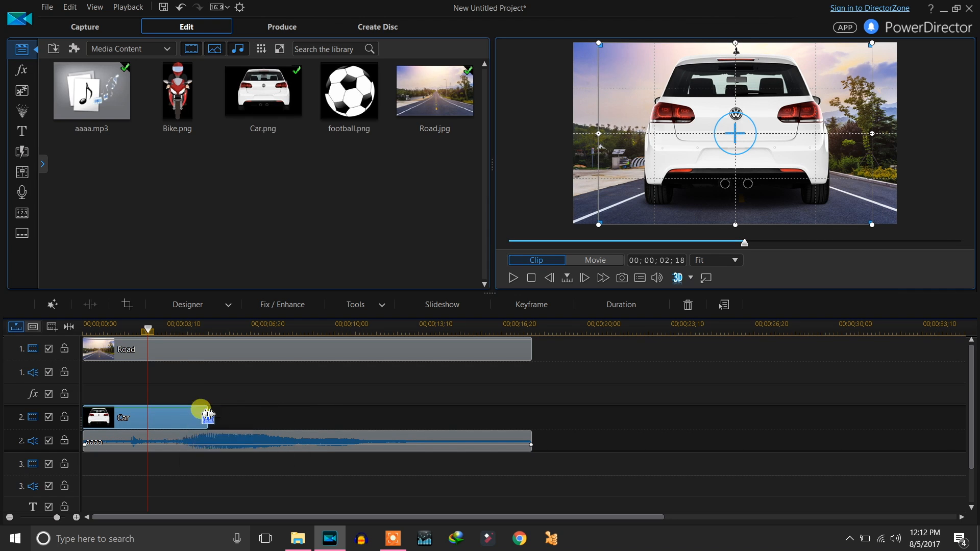
drag(209, 415, 295, 416)
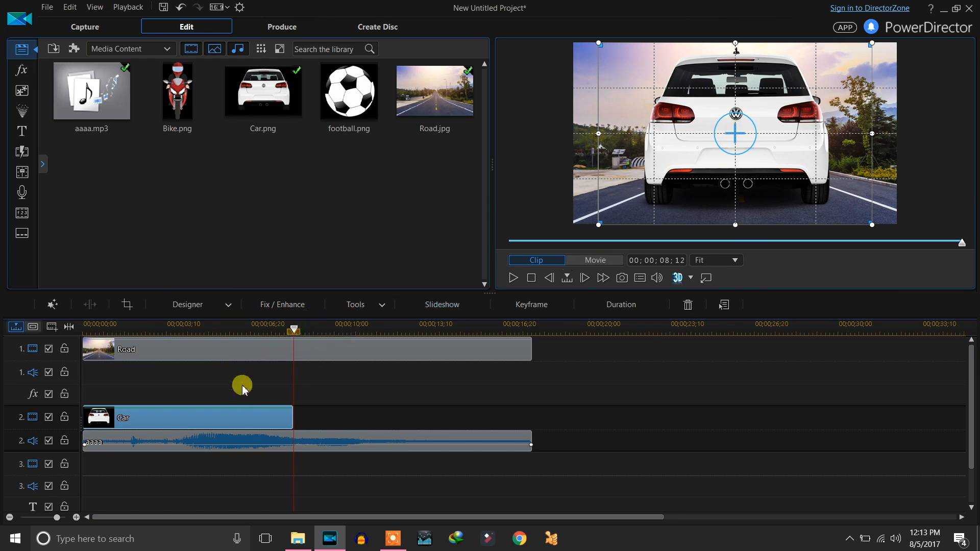
Open the Car clip in the PiP Designer, play back its middle section, and return to the start.
click(219, 304)
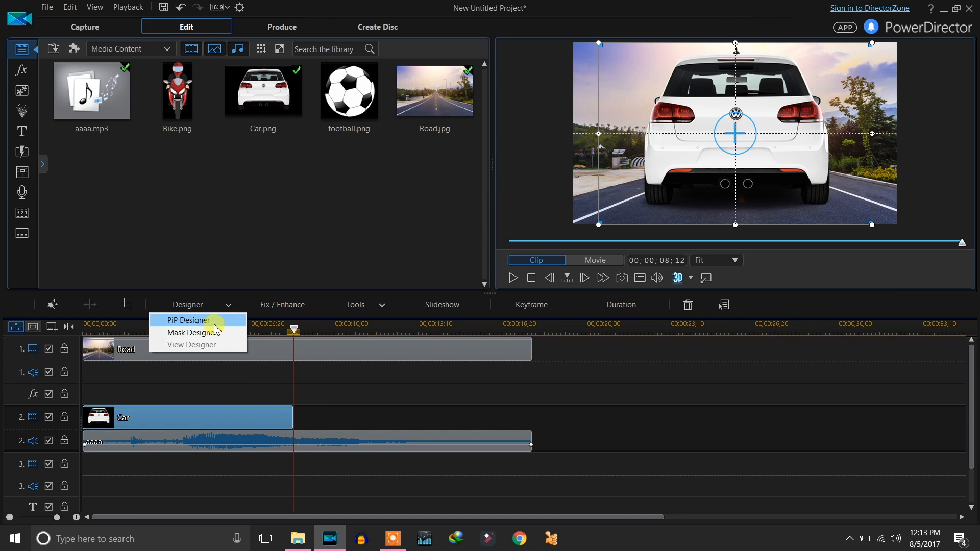
click(214, 325)
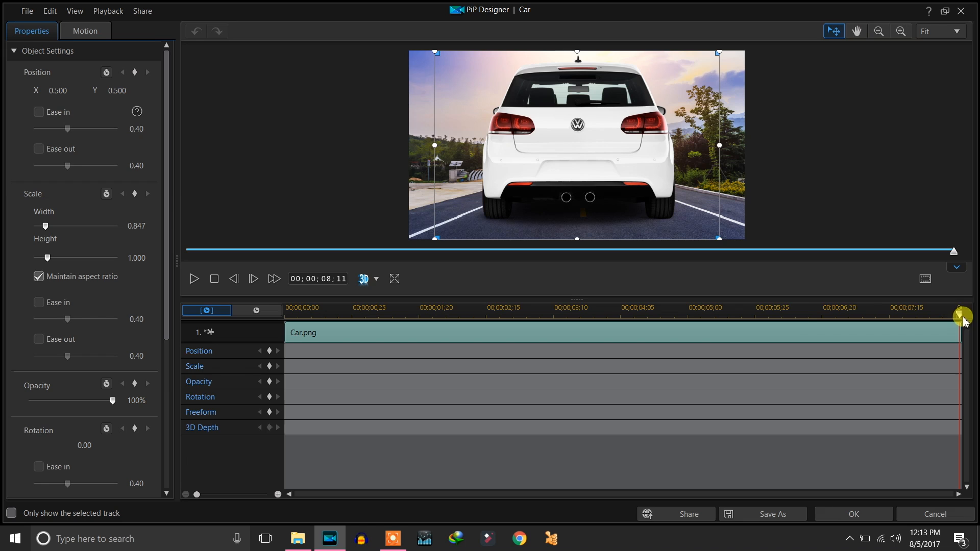
click(629, 312)
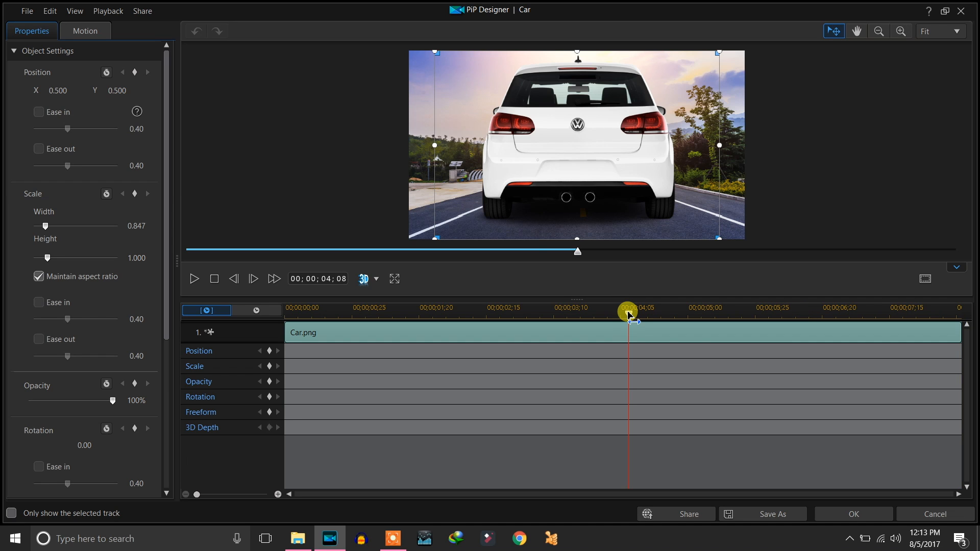
drag(629, 313, 526, 325)
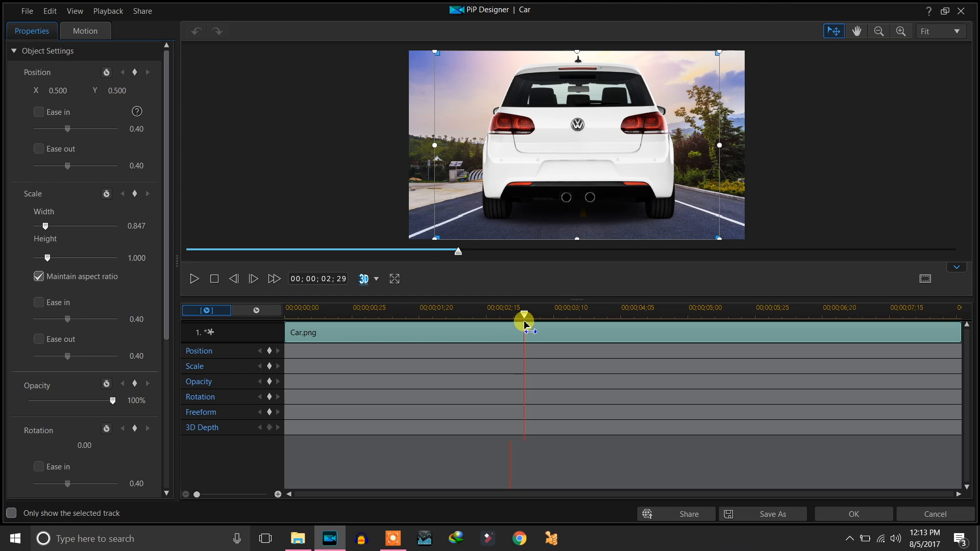
key(space)
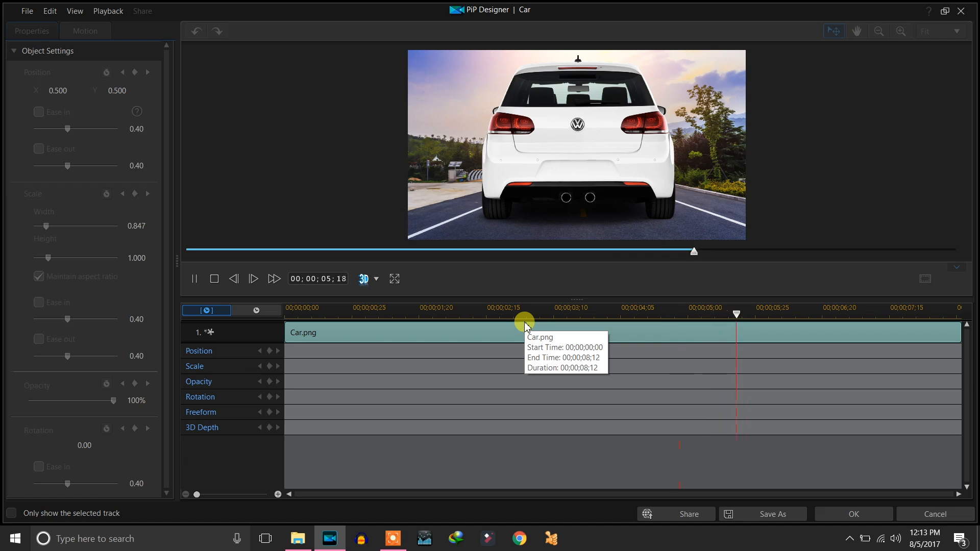
key(space)
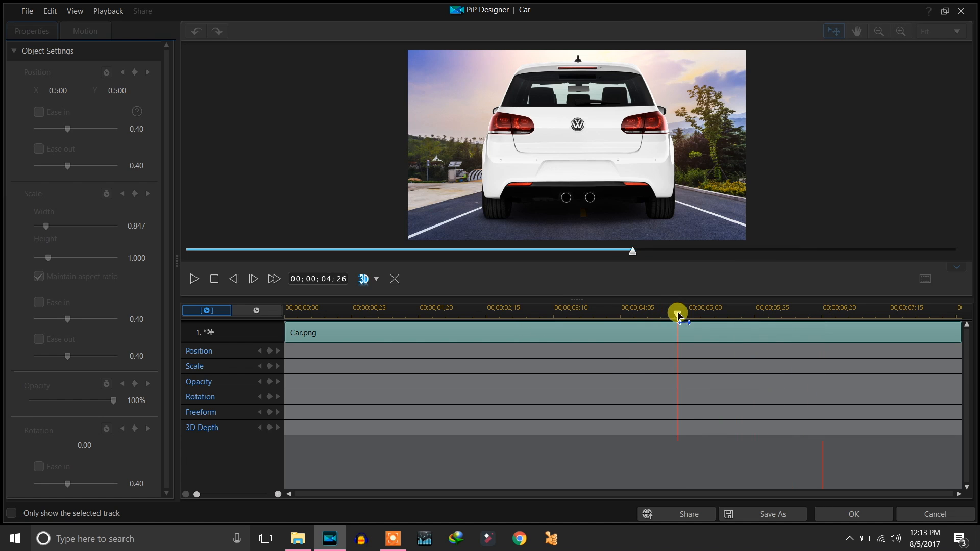
drag(678, 315, 655, 315)
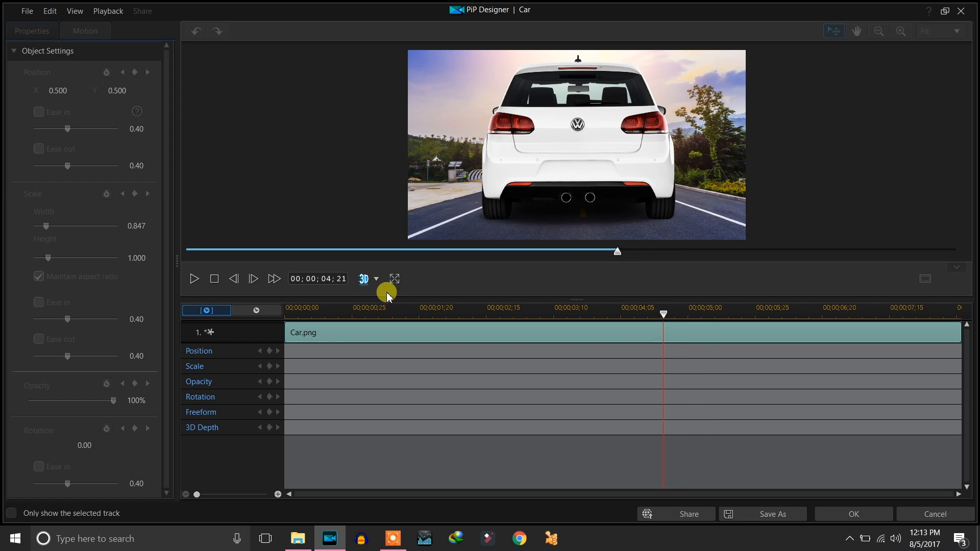
click(219, 279)
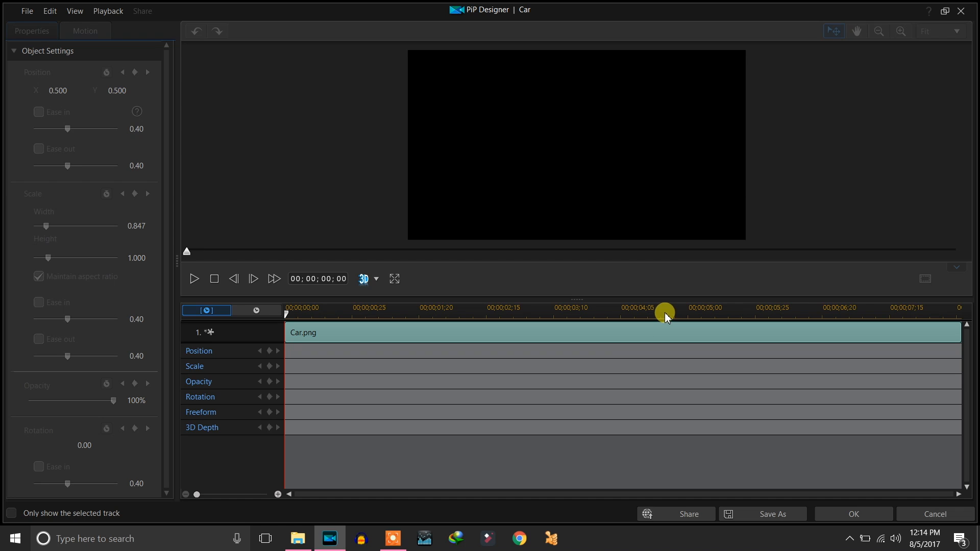
At 00;00;04;22, shrink the car to about 0.552 wide and 0.652 high, and place it near X 0.520, Y 0.701.
click(665, 312)
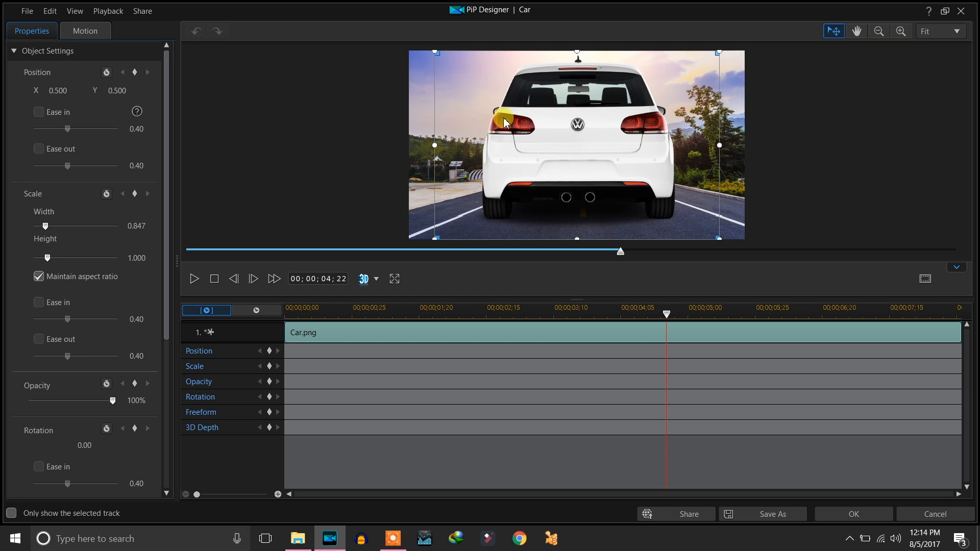
drag(436, 52, 531, 137)
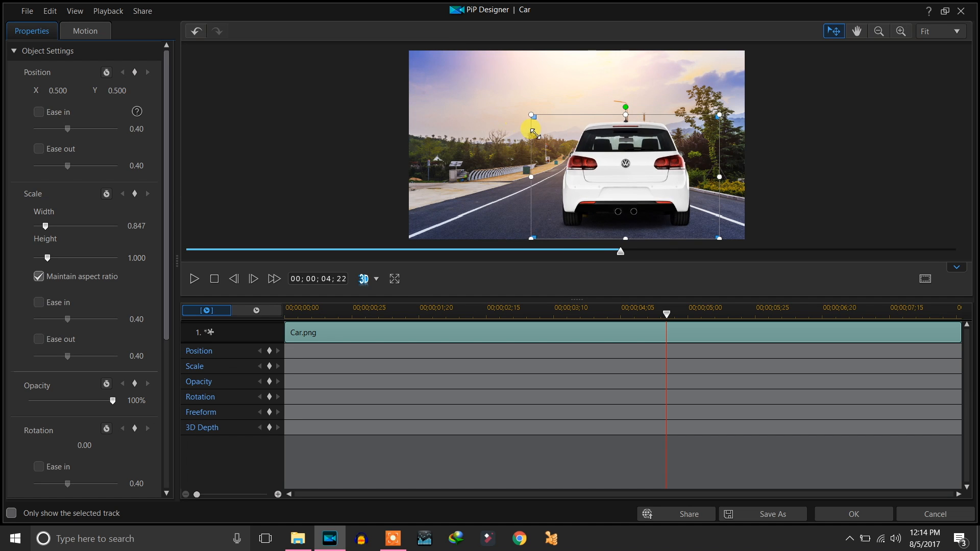
drag(679, 162, 639, 174)
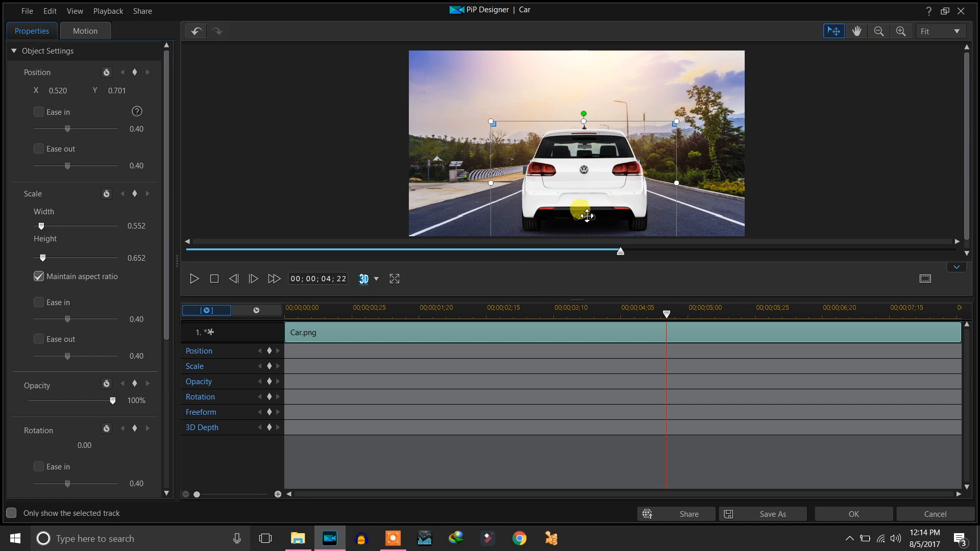
Add position and scale keyframes for the car at 00;00;04;22.
click(269, 351)
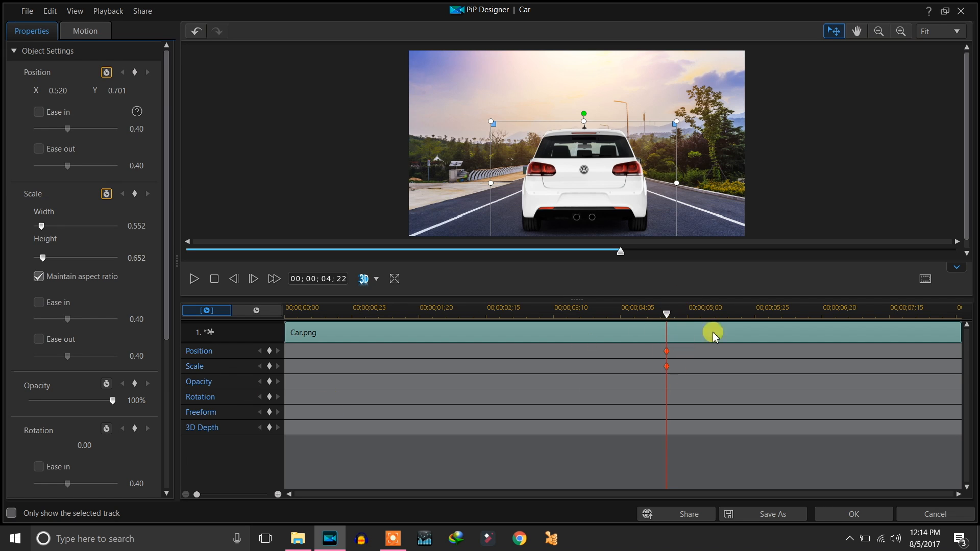
drag(665, 317, 871, 332)
drag(812, 337, 696, 341)
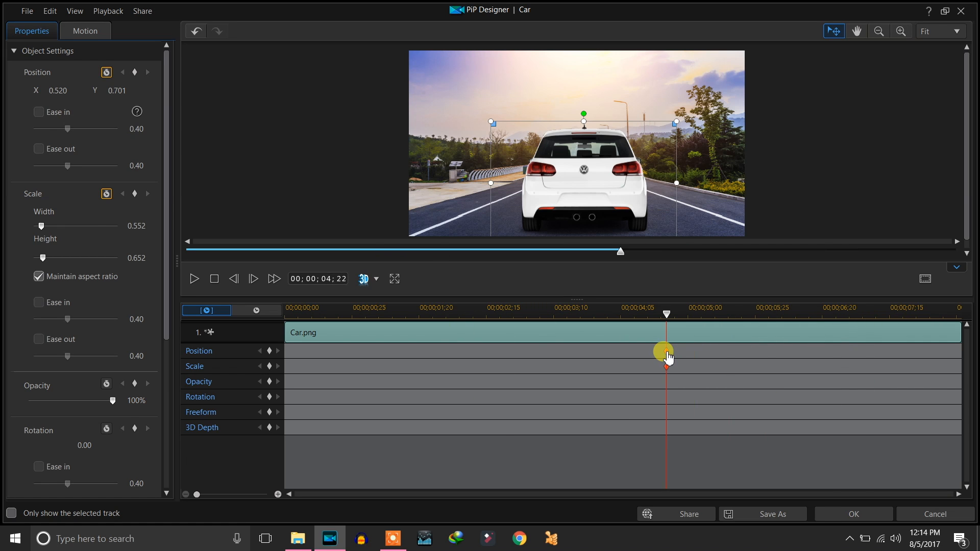
At the clip's end, 00;00;08;12, shrink the car to about 0.041 wide and 0.049 high, placed near X 0.511, Y 0.501.
drag(666, 317, 967, 329)
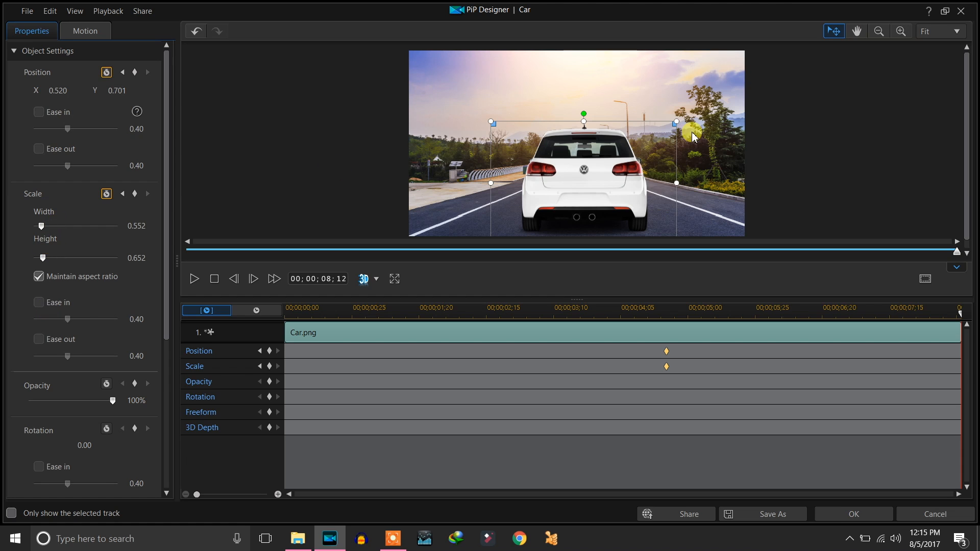
drag(678, 123, 583, 147)
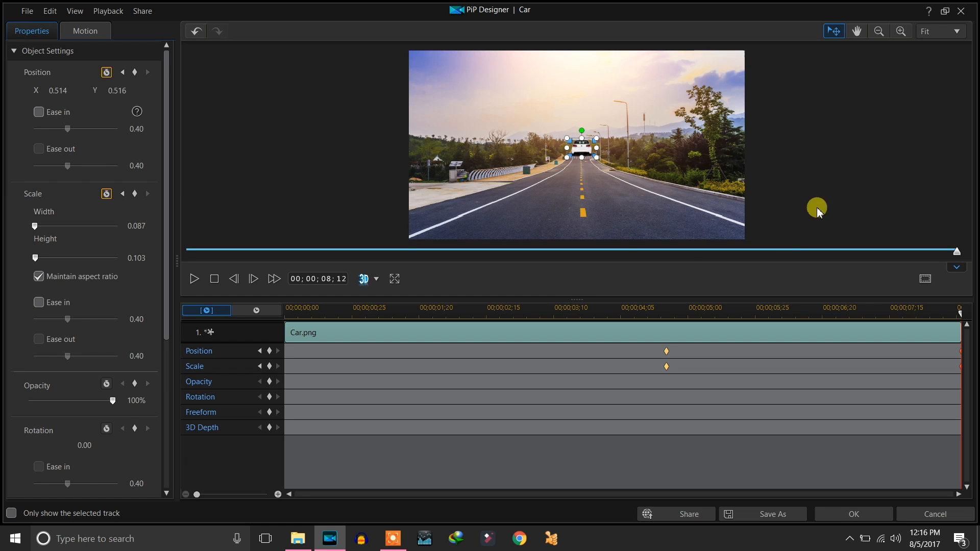
drag(573, 296, 582, 329)
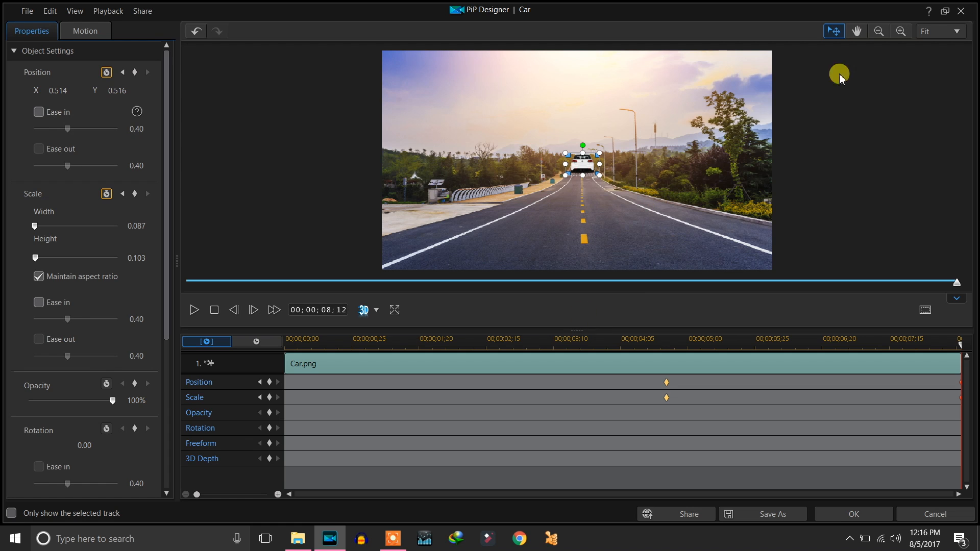
click(902, 31)
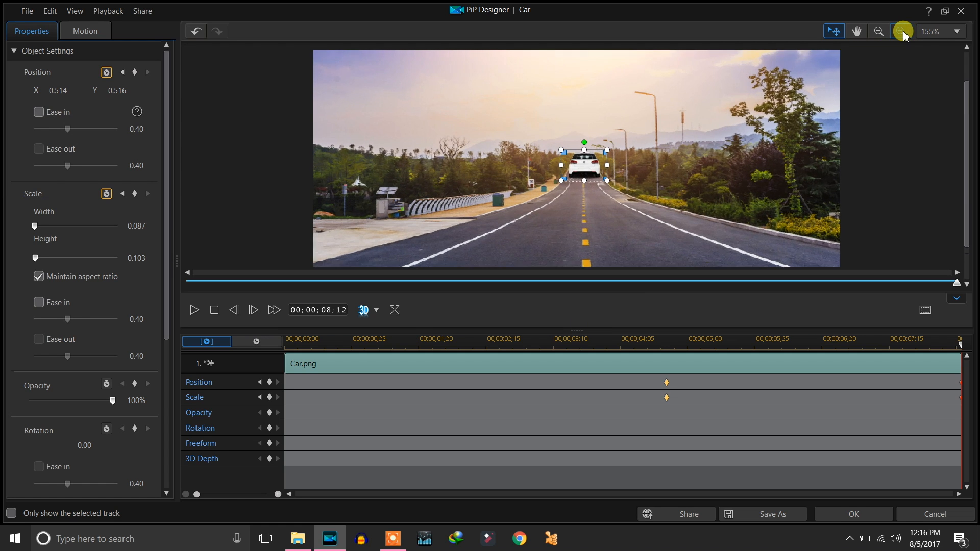
click(901, 31)
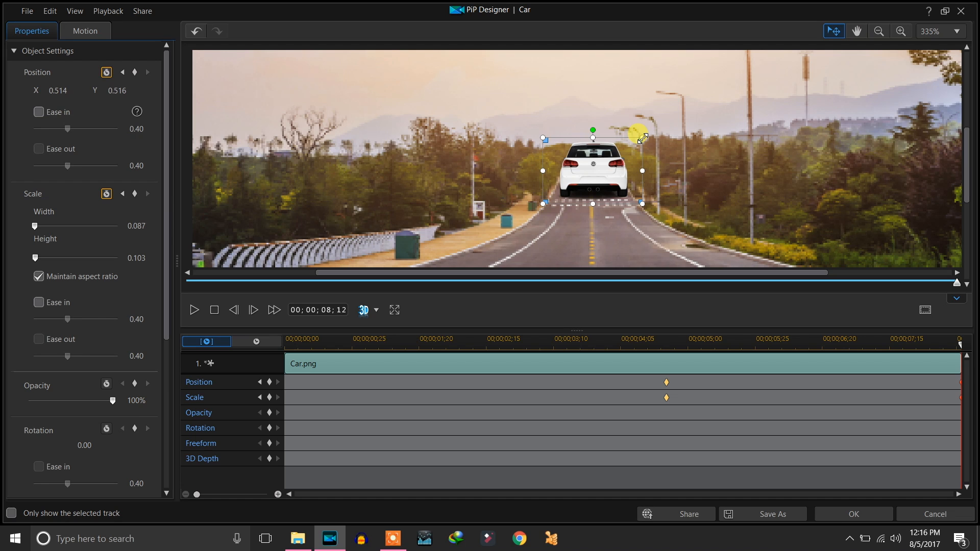
drag(642, 138, 594, 166)
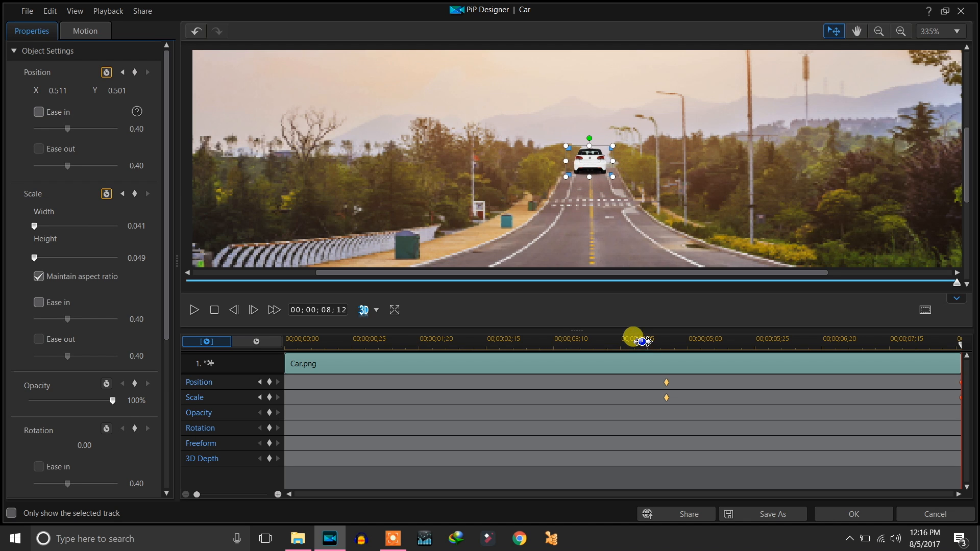
Play back the car animation from the start and apply the PiP Designer changes to the Car clip.
click(640, 342)
drag(640, 343, 263, 366)
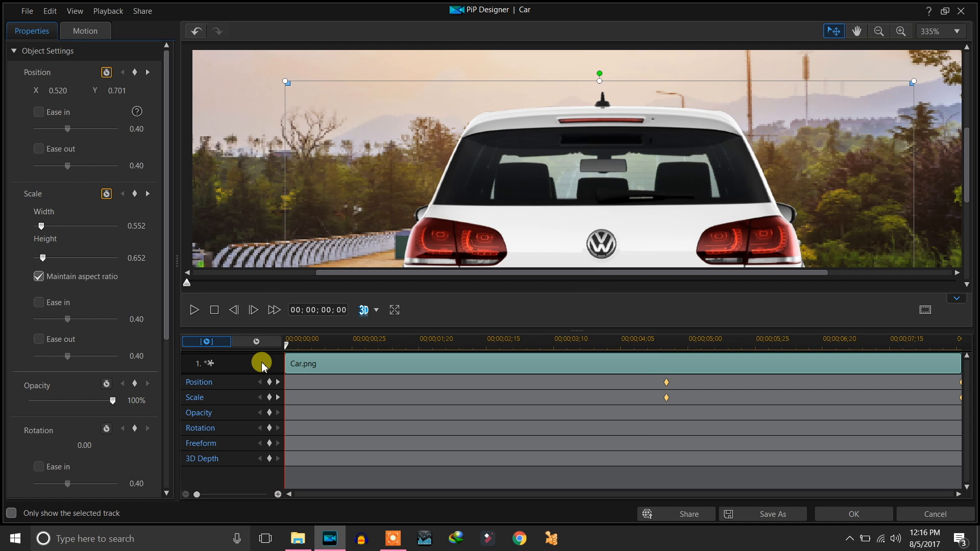
key(space)
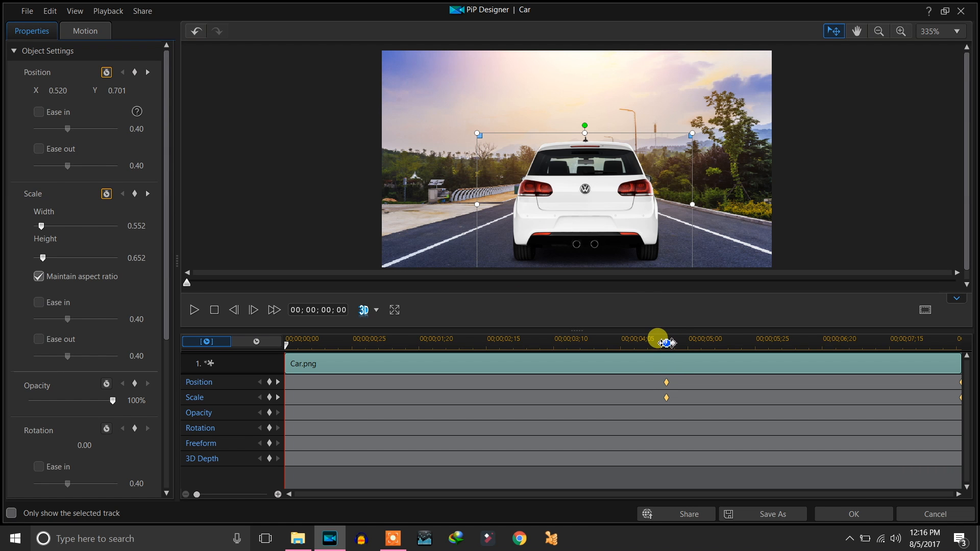
click(862, 516)
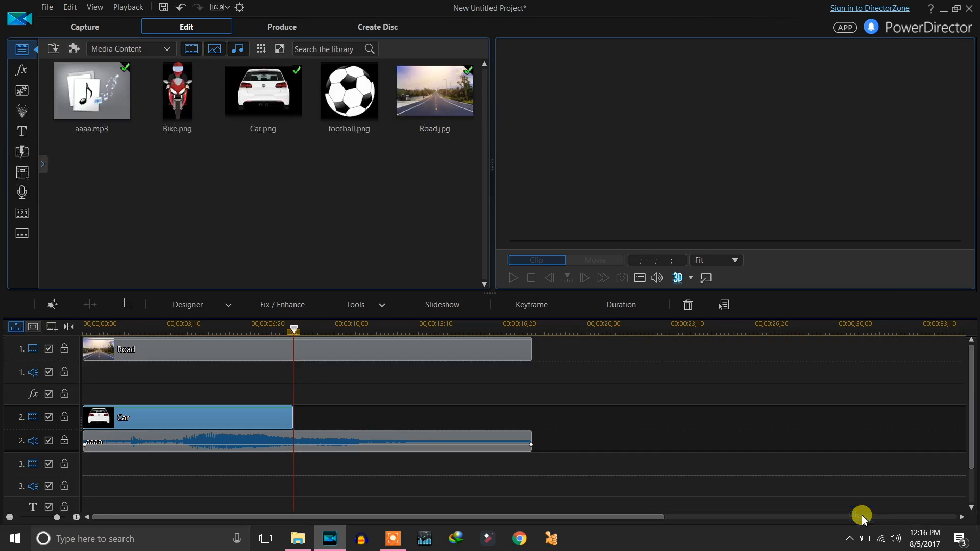
Play the project from the beginning to preview the car animation with its audio, pausing at about 00;00;12;09.
click(84, 329)
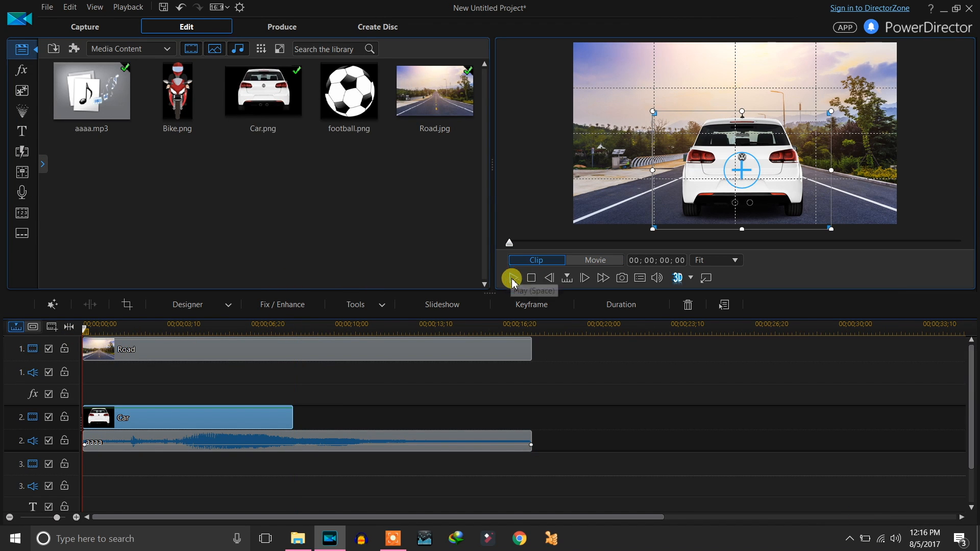
click(657, 278)
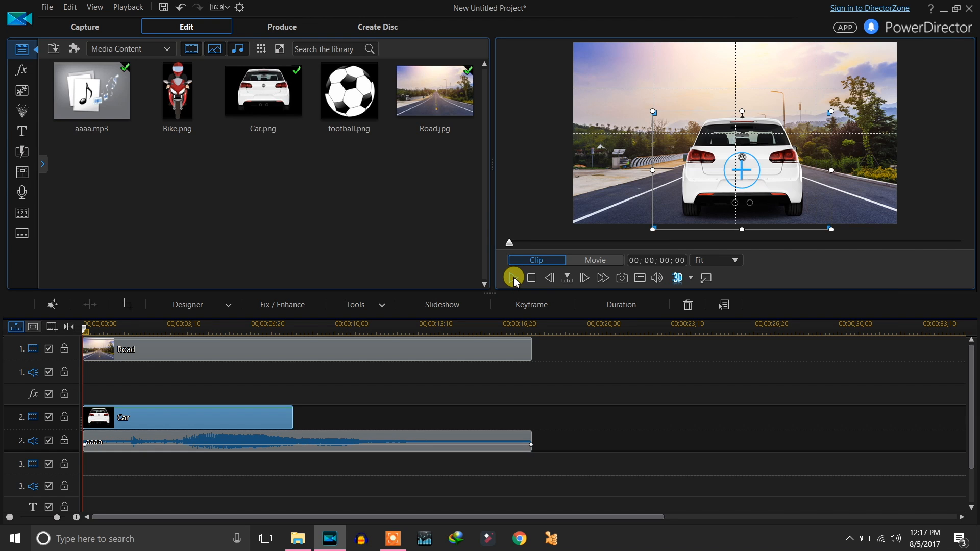
click(513, 279)
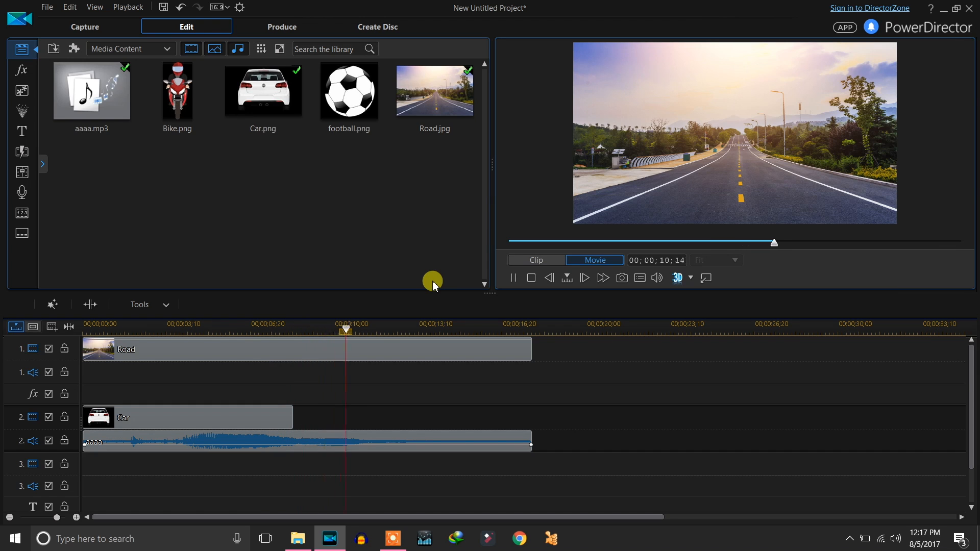
key(space)
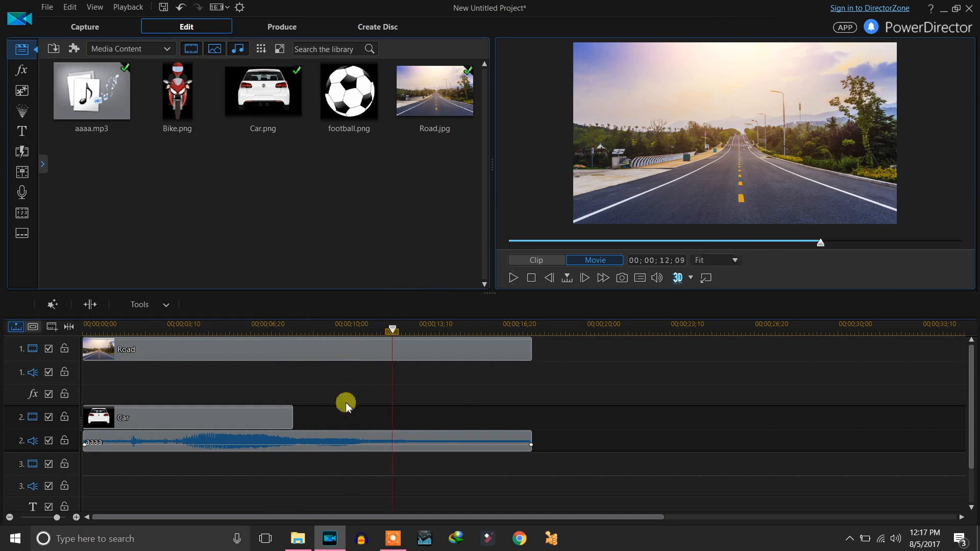
Open the Road clip in the PiP Designer, play back its early section, and return to the start.
click(383, 357)
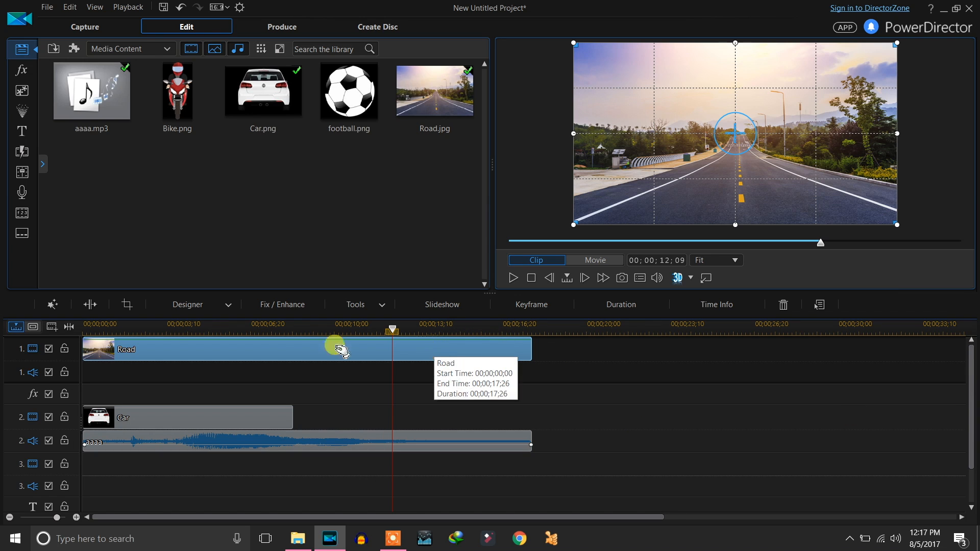
click(190, 307)
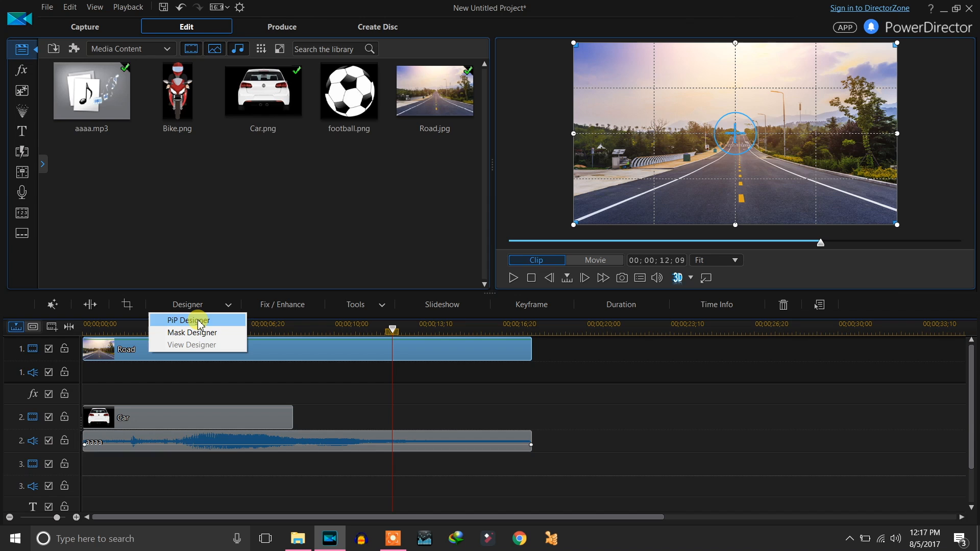
click(199, 320)
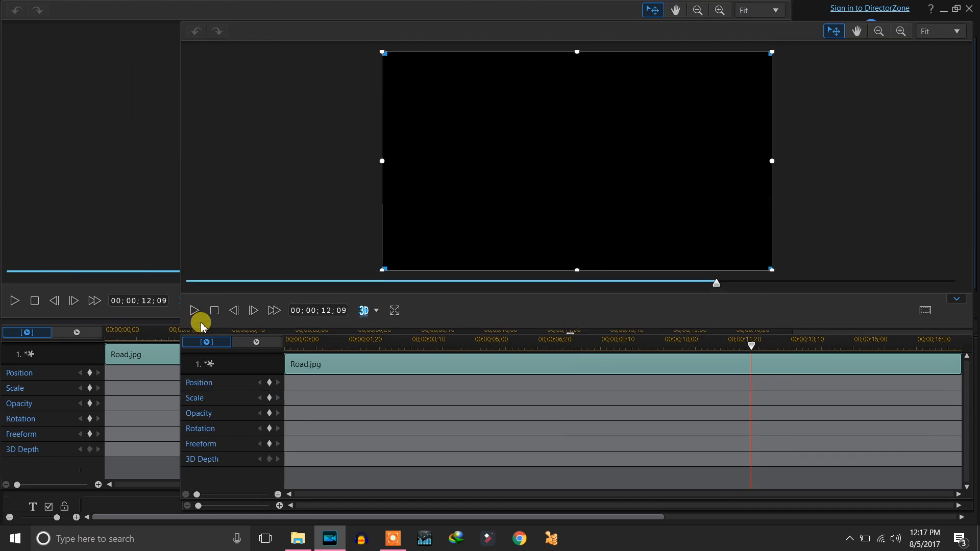
click(594, 342)
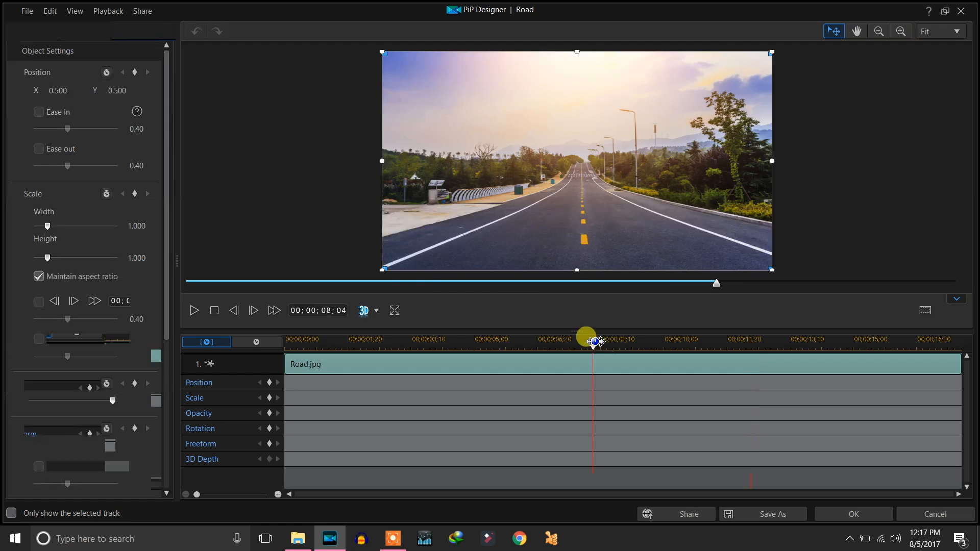
click(430, 343)
key(space)
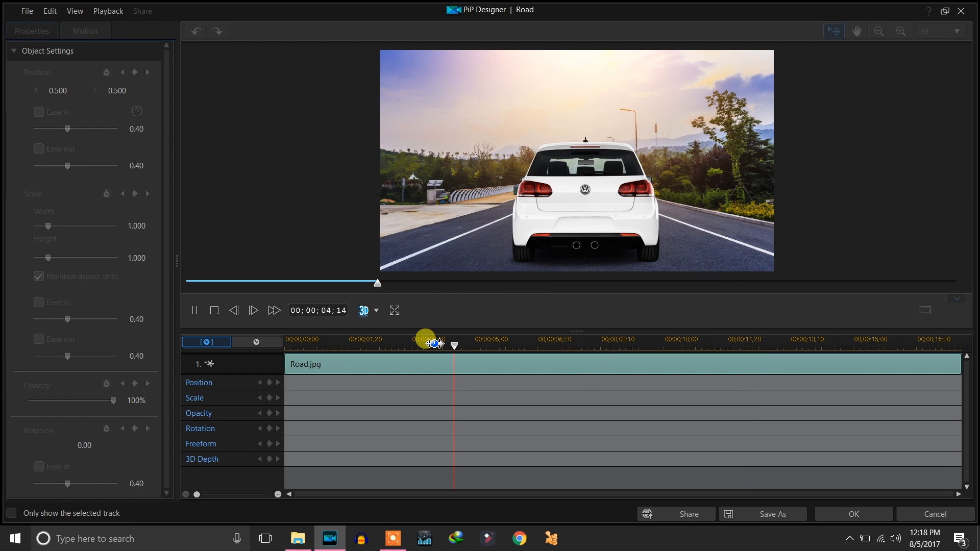
click(200, 310)
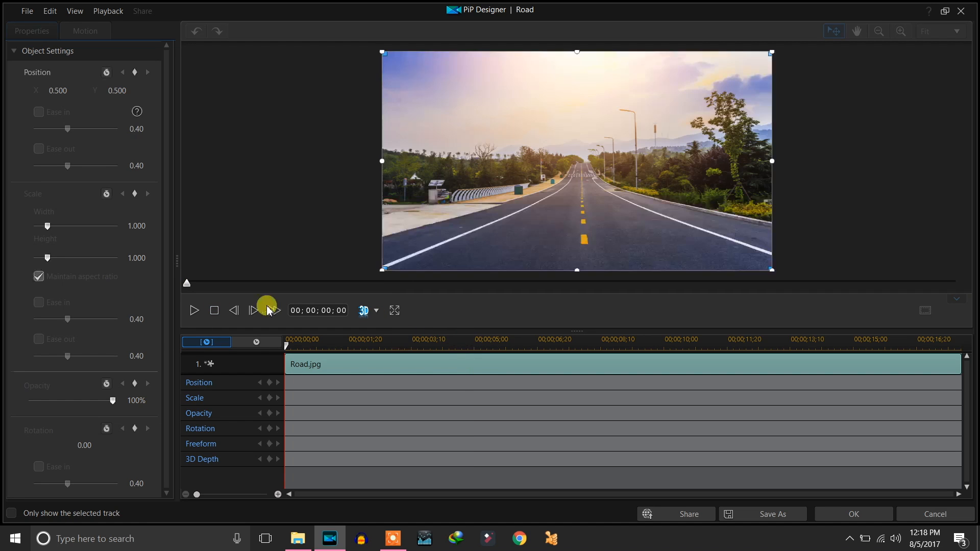
Add position and scale keyframes for the road image at 00;00;04;28.
click(472, 345)
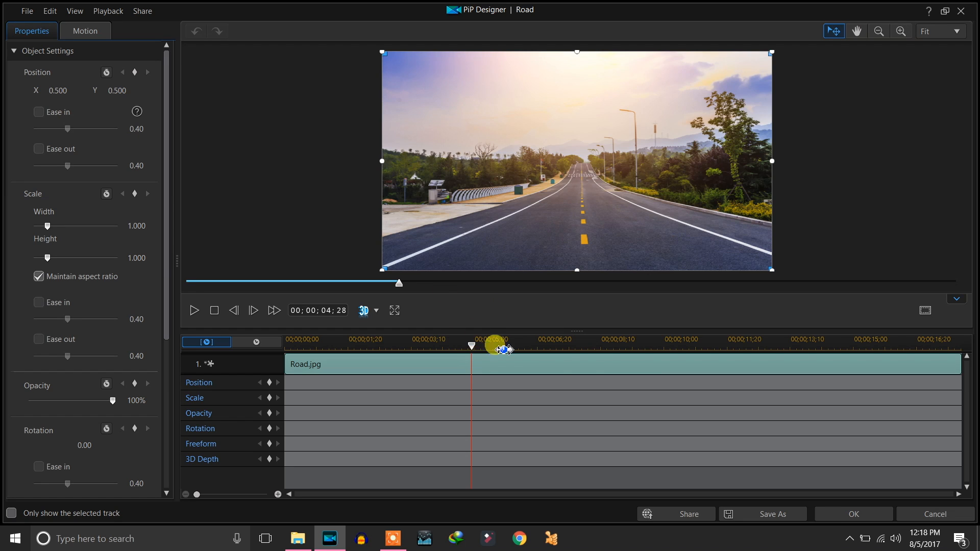
click(269, 383)
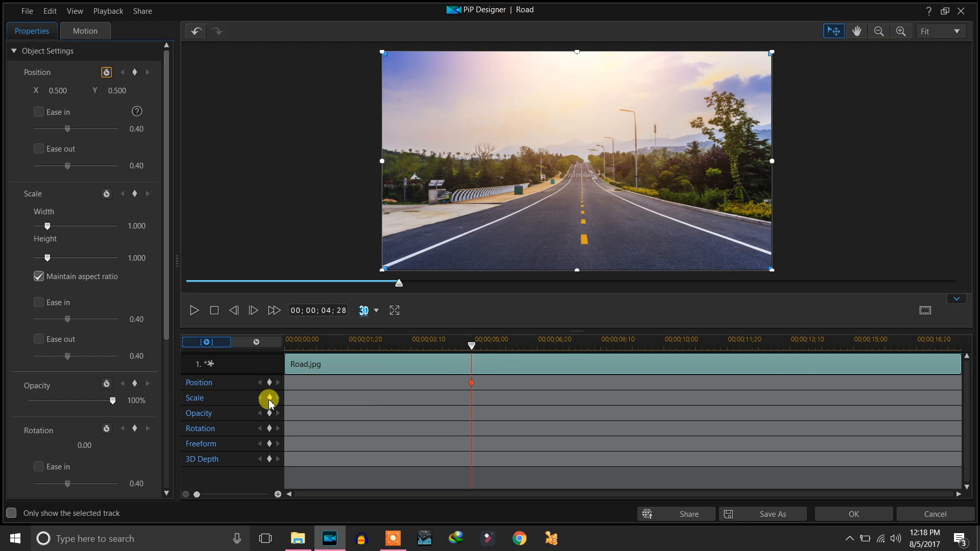
click(269, 398)
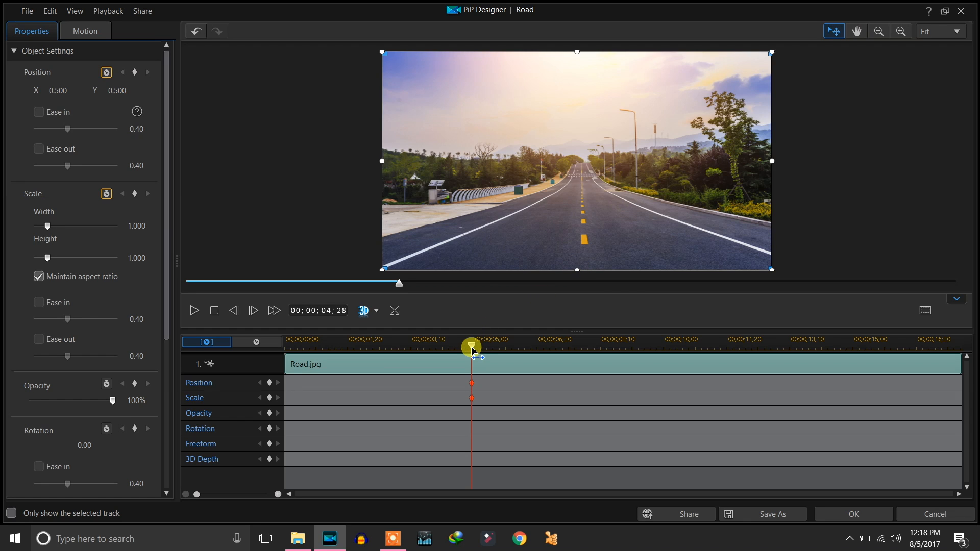
Play back the Road clip around 00;00;09;20 to find the time for the second keyframes.
drag(471, 349, 651, 348)
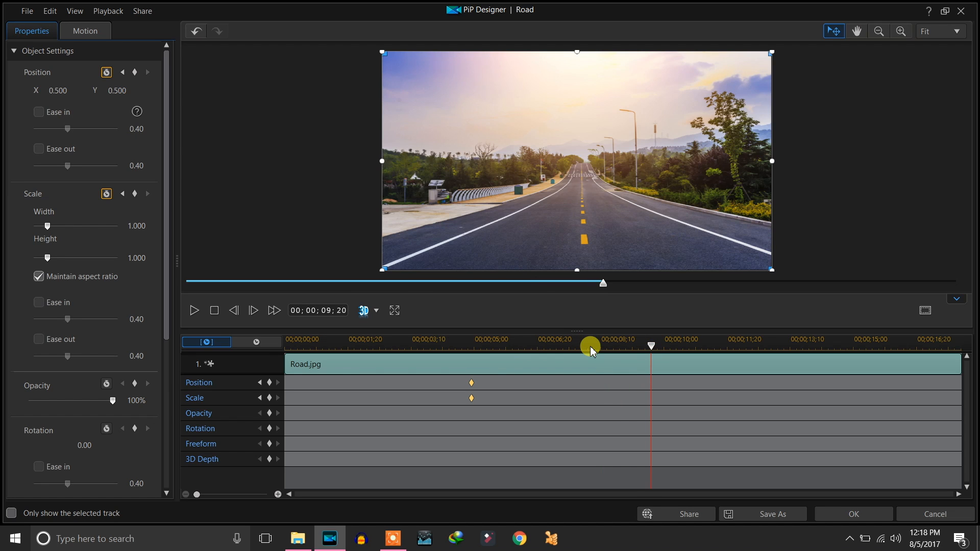
key(space)
click(590, 346)
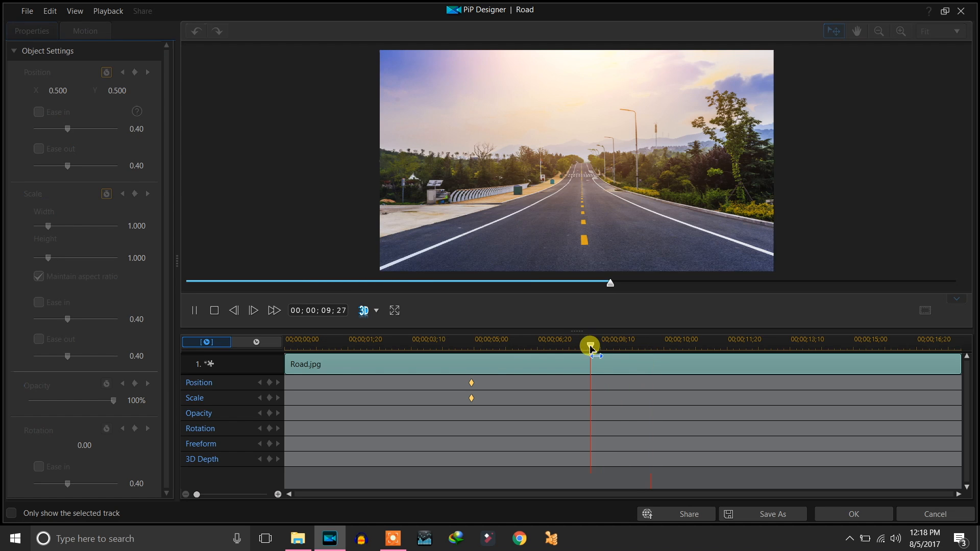
key(space)
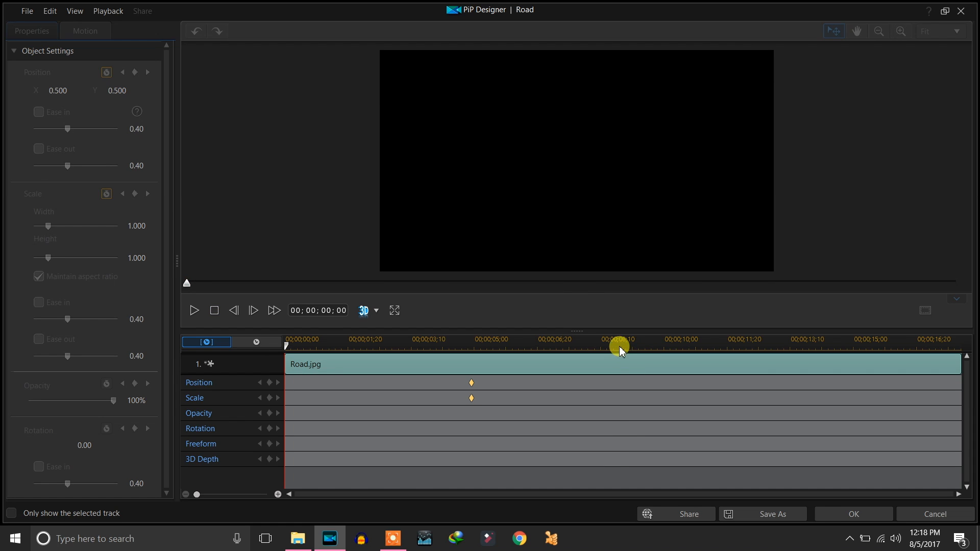
At 00;00;08;25, enlarge the road image downward to a scale of about 1.194, with its center near X 0.500, Y 0.597.
click(620, 346)
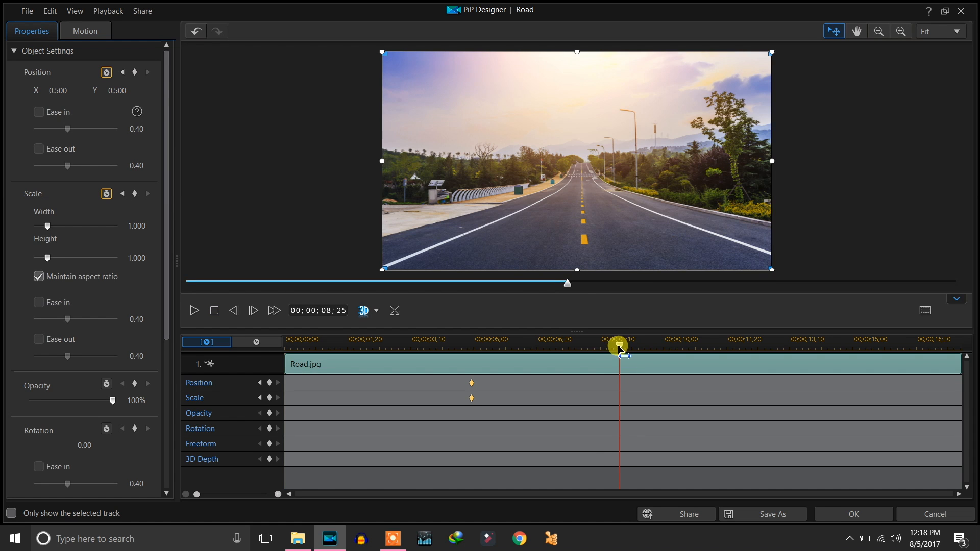
click(882, 32)
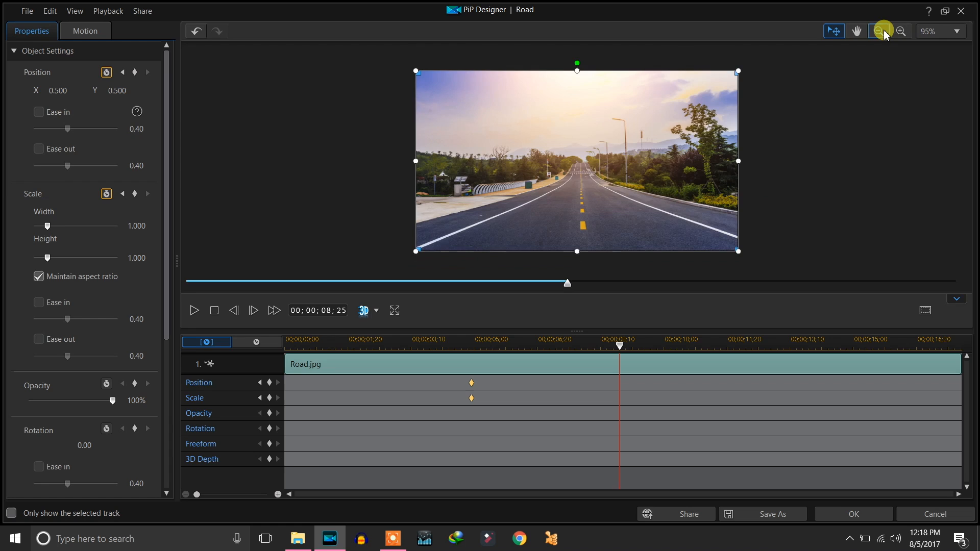
click(880, 32)
click(880, 31)
click(881, 32)
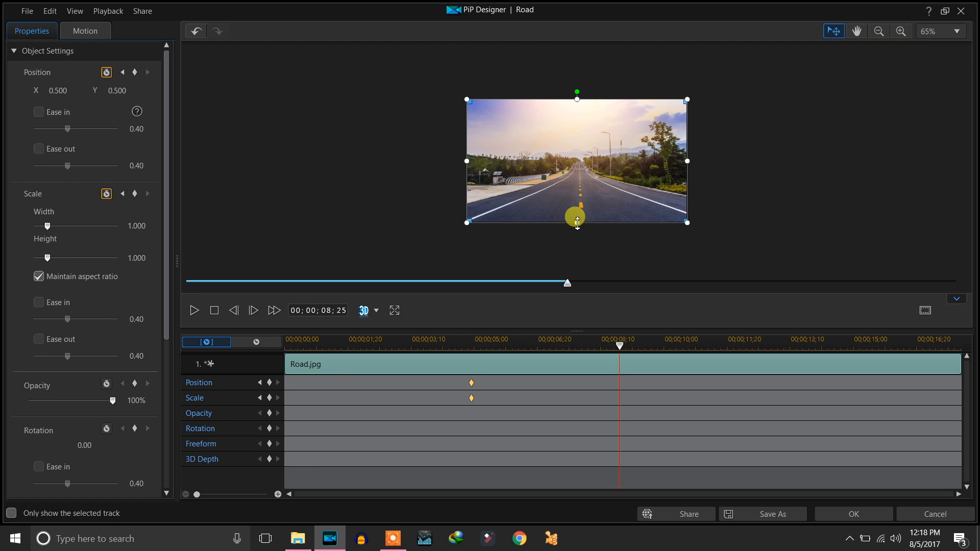
drag(573, 227, 571, 251)
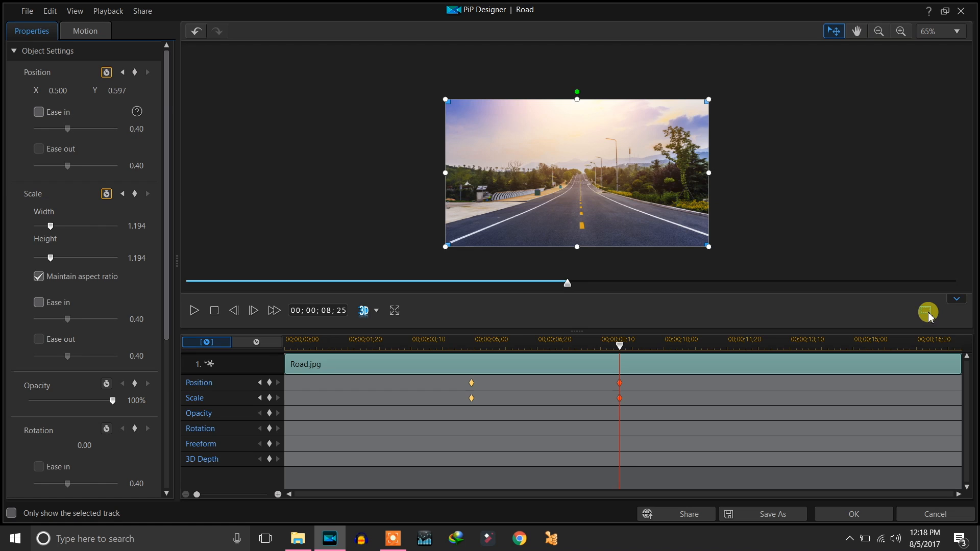
Show 4 x 4 grid lines over the preview.
click(927, 311)
click(892, 301)
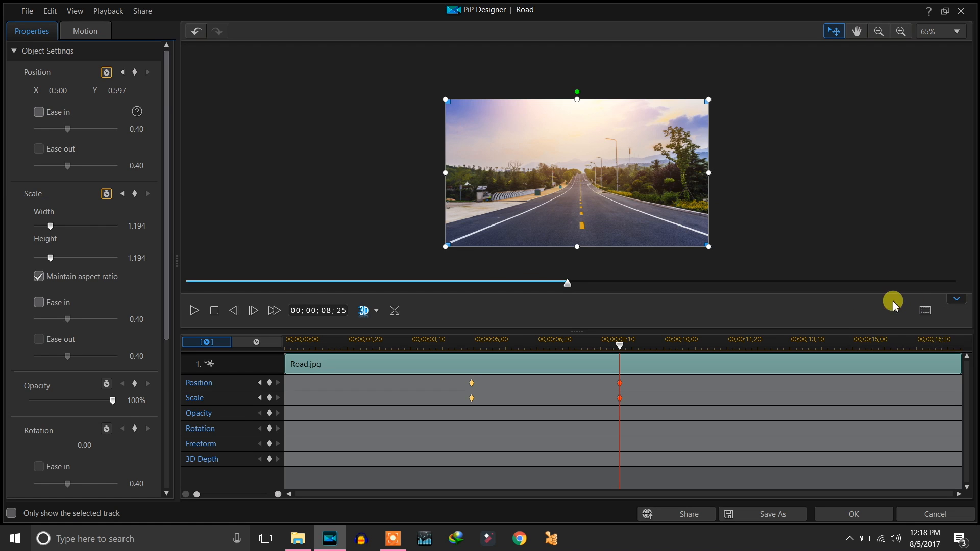
click(927, 310)
mouse_move(897, 339)
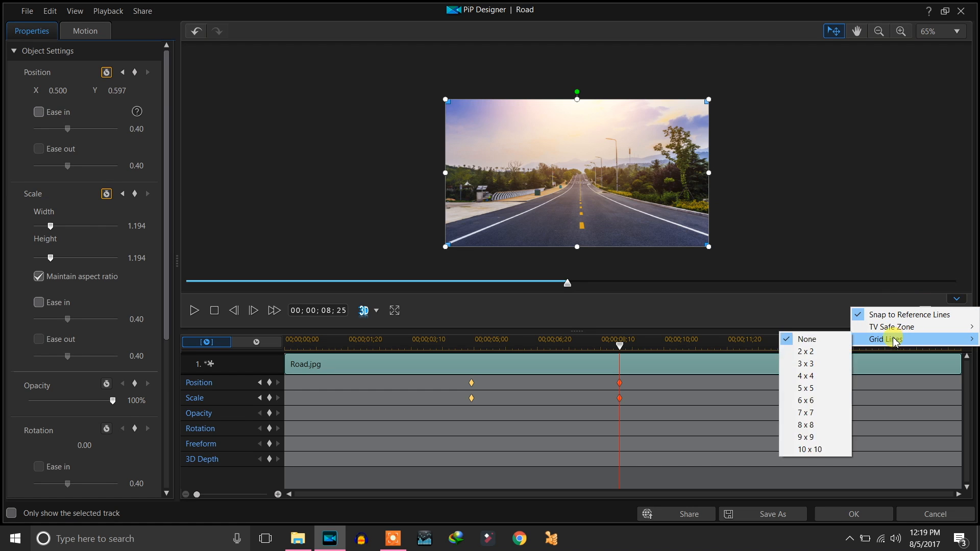
click(806, 377)
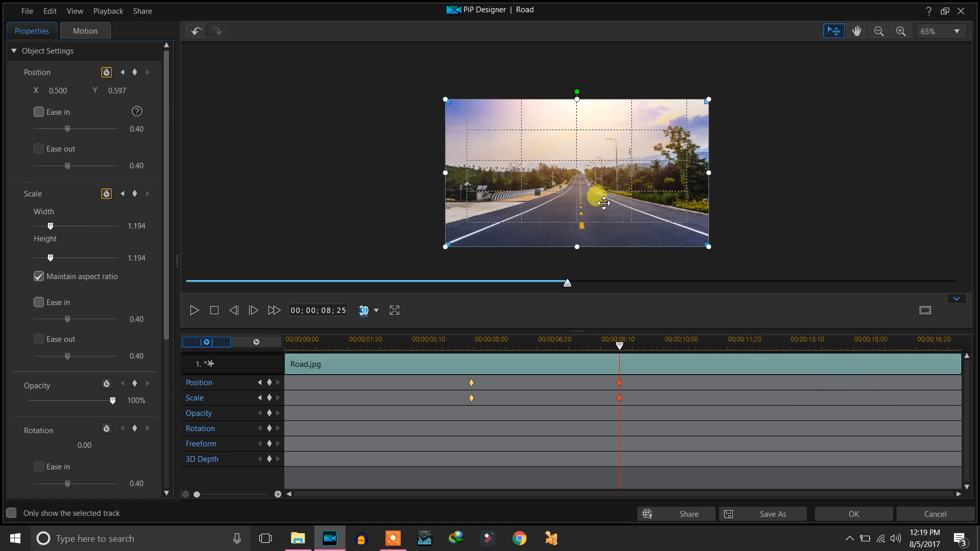
Enlarge the road image at 00;00;08;25 to a scale of about 2.655 and reposition it near X 0.453, Y 0.288.
drag(610, 158, 610, 160)
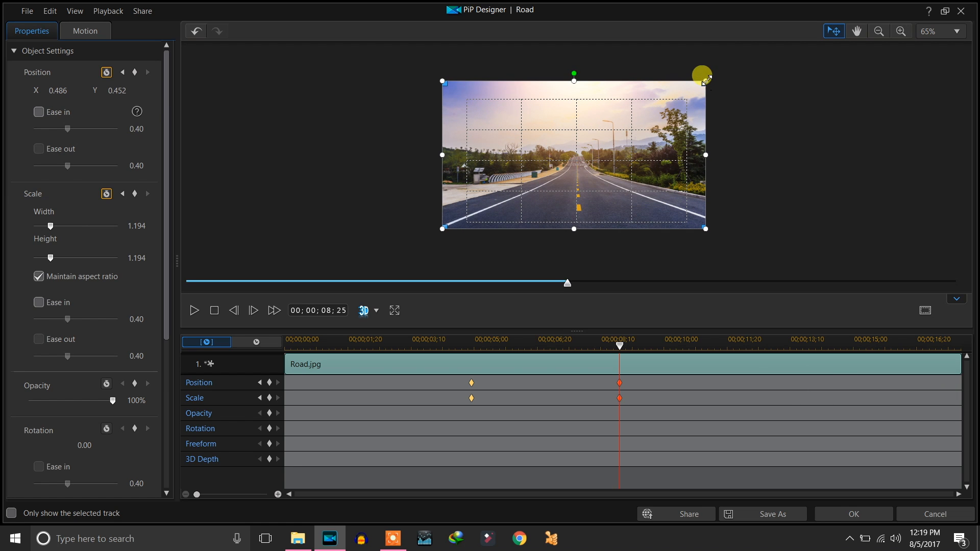
drag(727, 75, 844, 39)
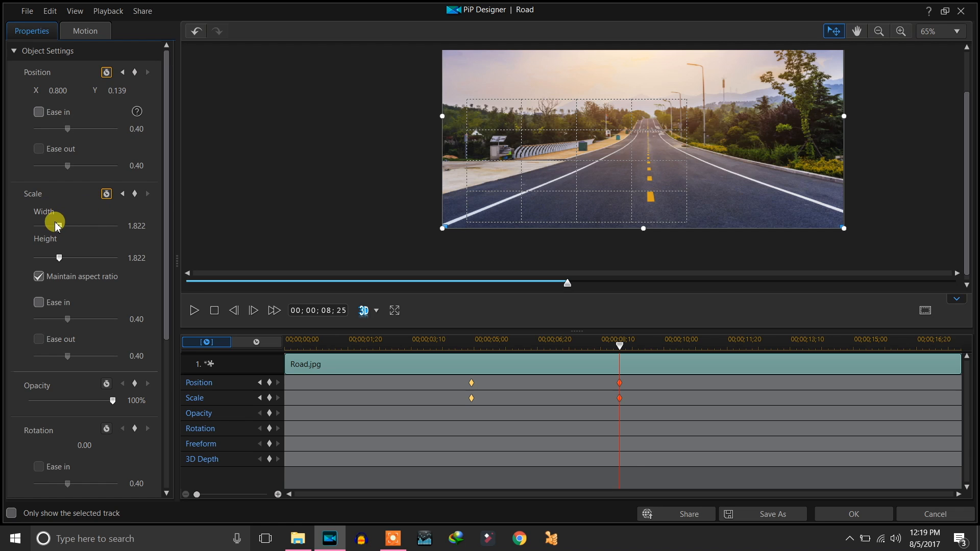
mouse_move(64, 230)
mouse_down()
mouse_move(101, 225)
mouse_move(43, 228)
mouse_move(76, 228)
mouse_up()
drag(645, 160, 568, 175)
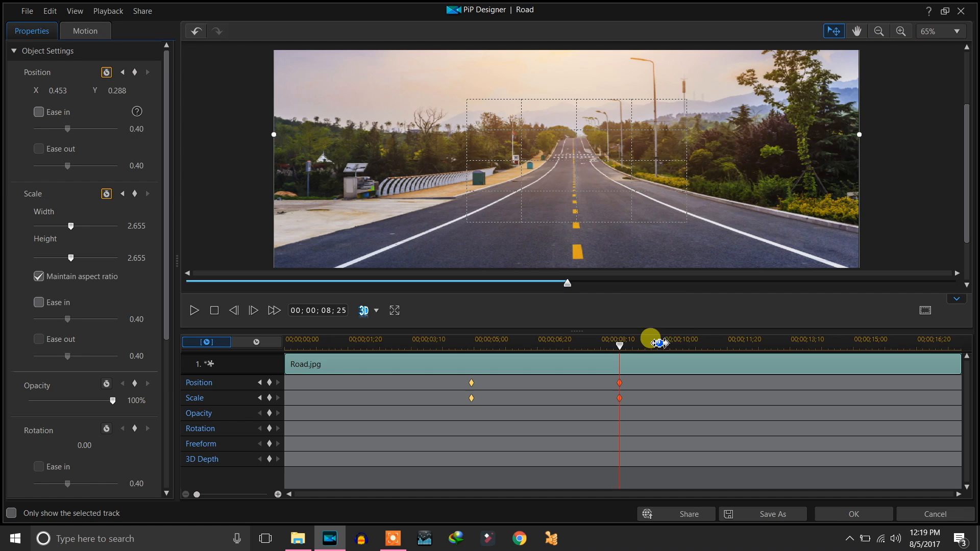
Play back the road's zoom animation from about 00;00;04;04, check the frames around 00;00;07;25, and accept the changes.
drag(619, 345, 442, 348)
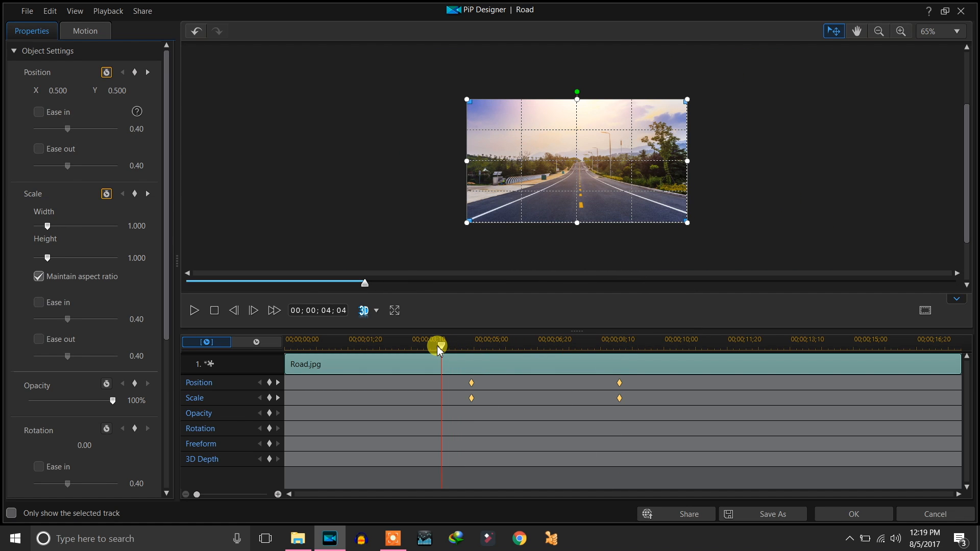
key(space)
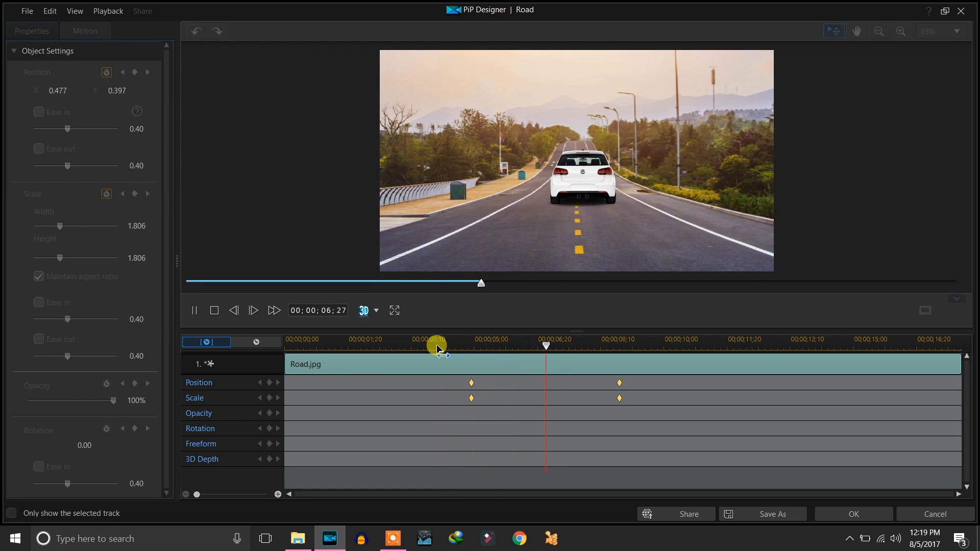
key(space)
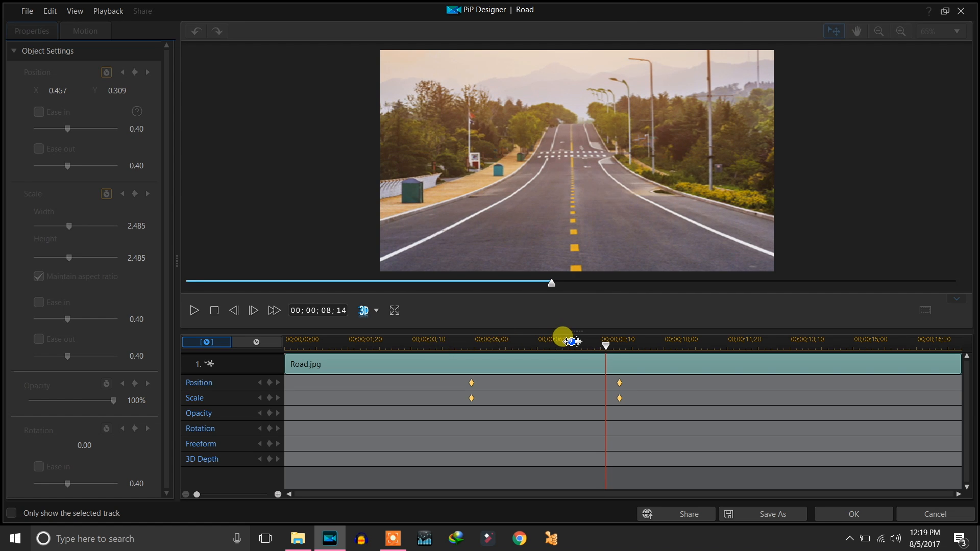
drag(606, 344, 576, 348)
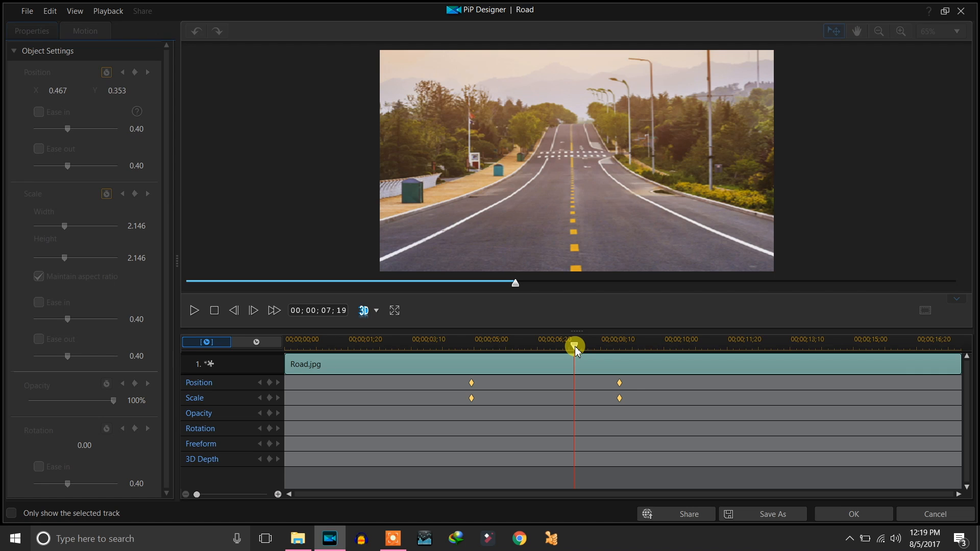
drag(576, 349, 582, 349)
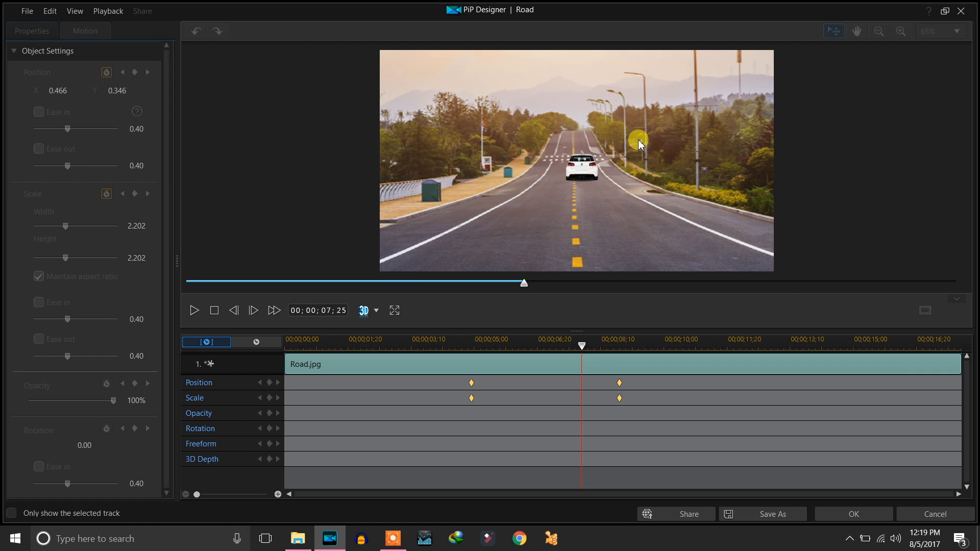
click(849, 517)
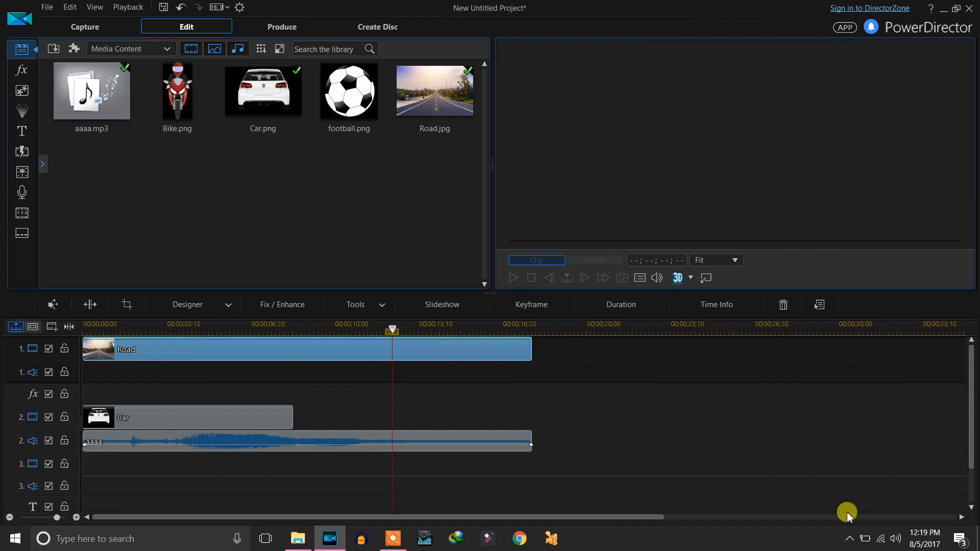
Open the Car clip in PiP Designer and go to its final keyframes at 00;00;08;12.
click(261, 418)
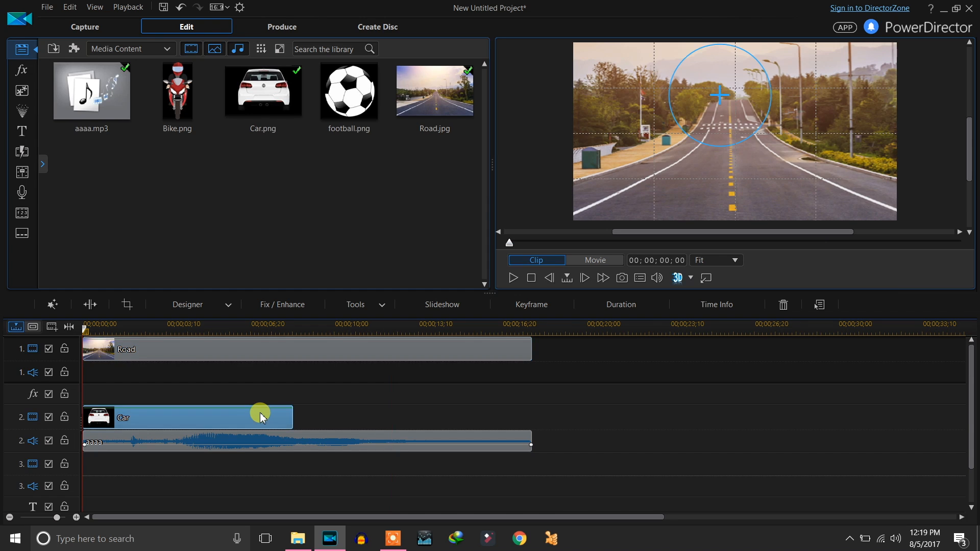
click(217, 307)
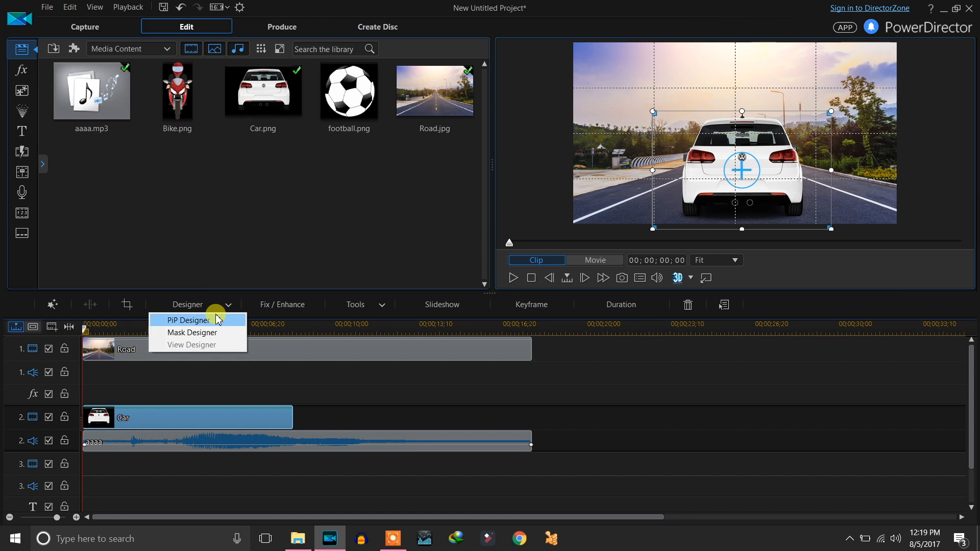
click(216, 319)
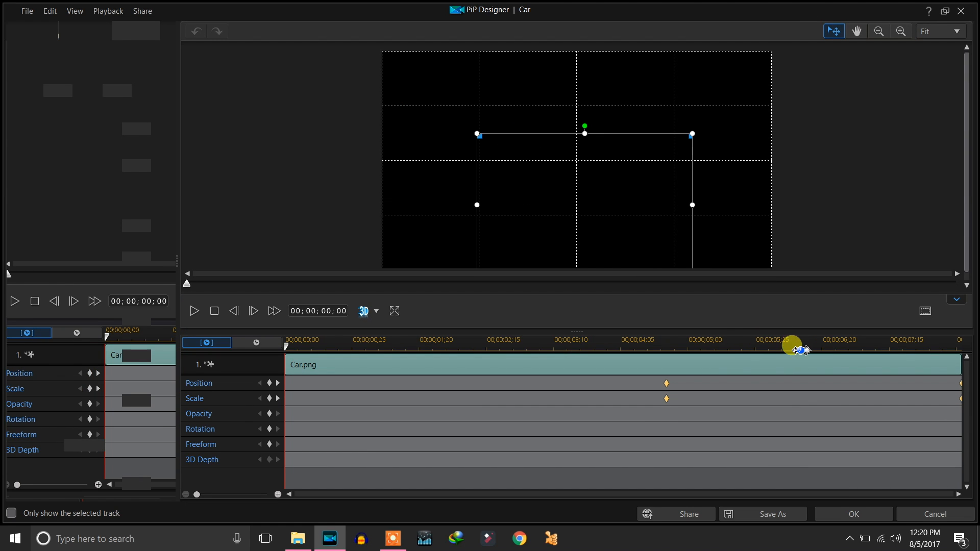
drag(798, 350, 976, 351)
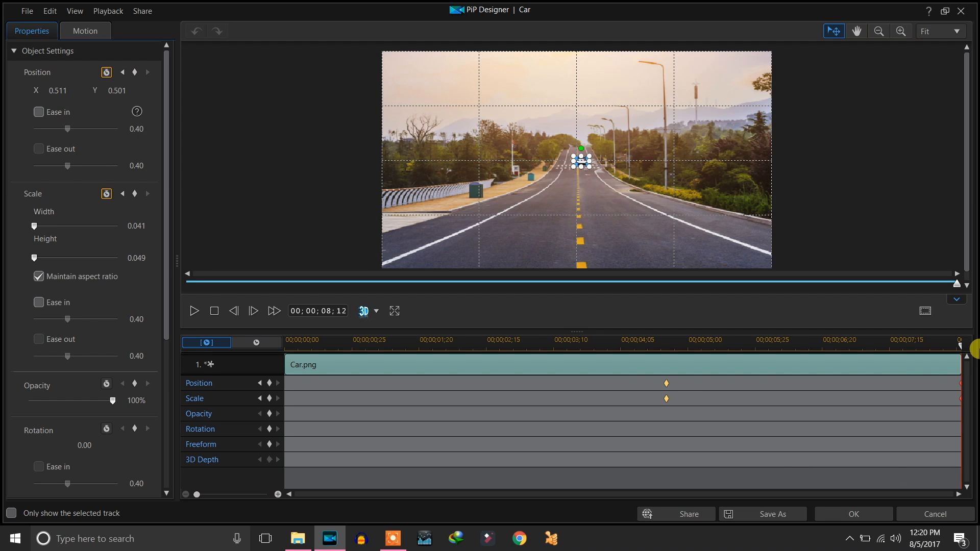
At 00;00;08;12, move the small car up the road to about X 0.479, Y 0.333.
click(901, 31)
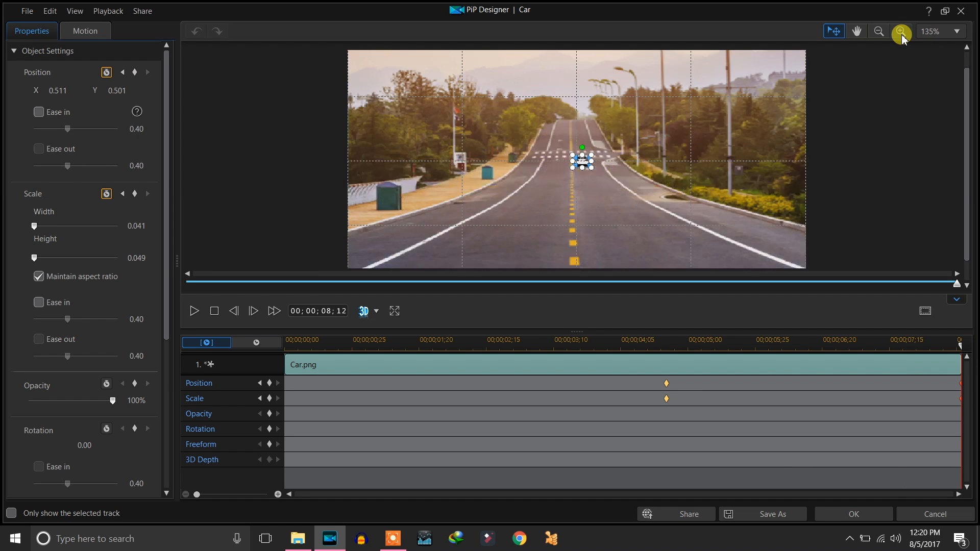
click(902, 36)
click(903, 36)
click(902, 35)
click(902, 36)
click(902, 36)
click(903, 36)
click(903, 36)
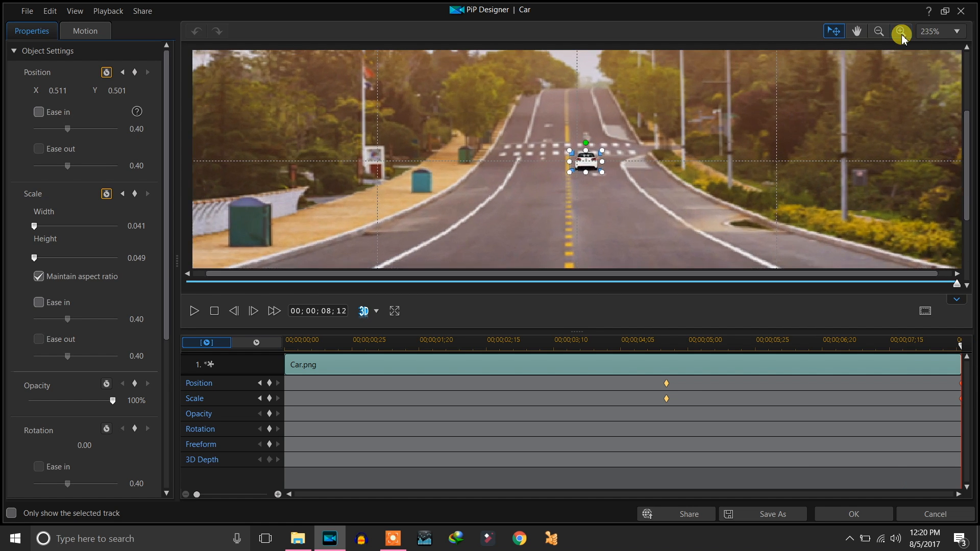
drag(593, 166, 577, 87)
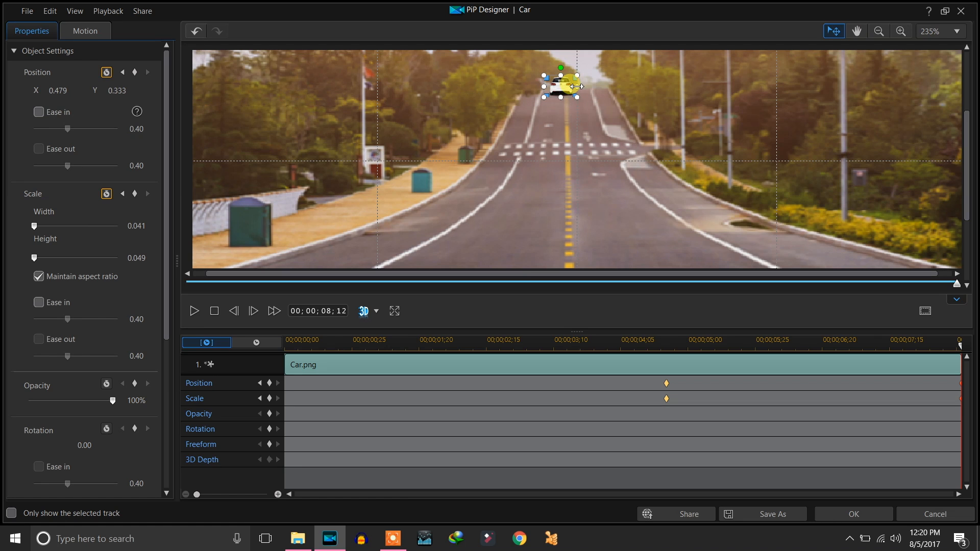
Hide the preview grid lines, nudge the car onto the road's center line at the horizon, and accept the changes.
click(922, 312)
mouse_move(897, 343)
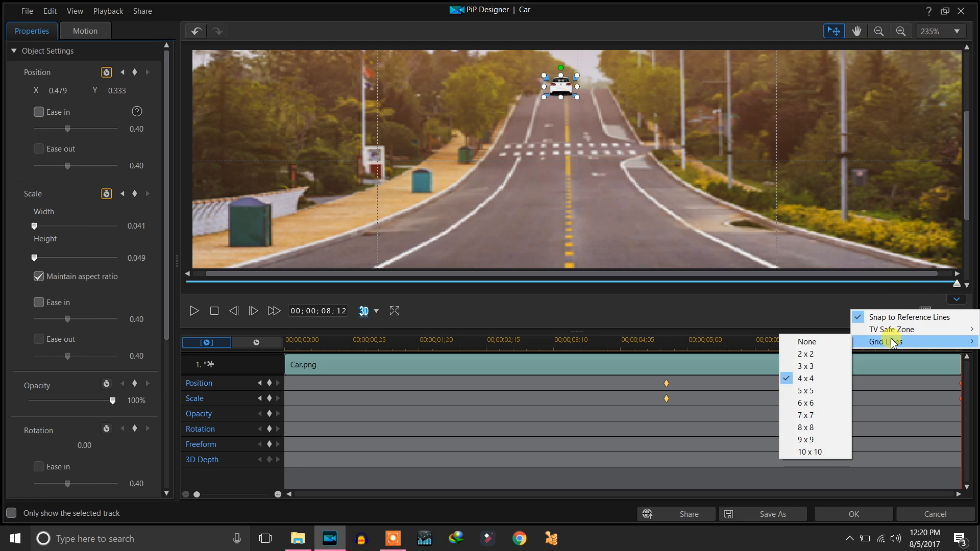
click(824, 344)
drag(561, 86, 568, 88)
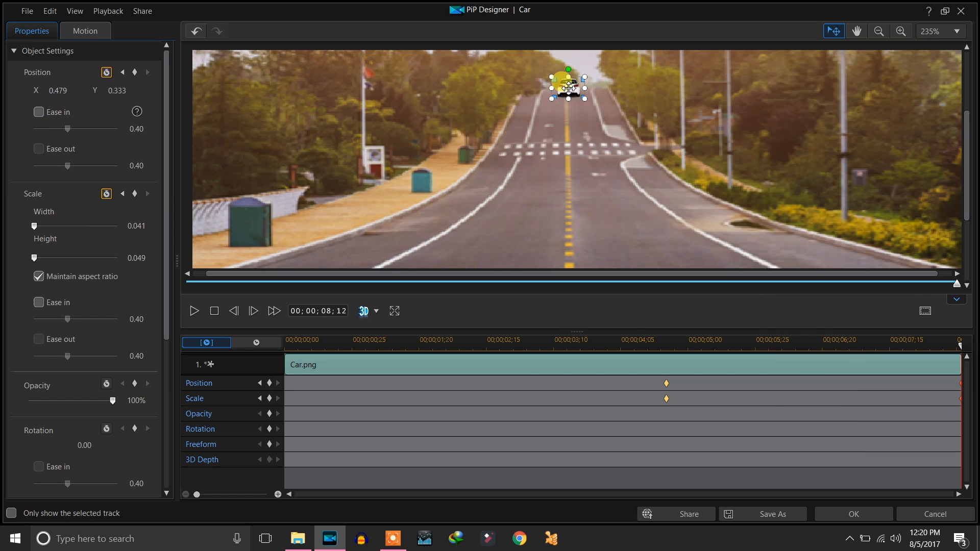
click(863, 514)
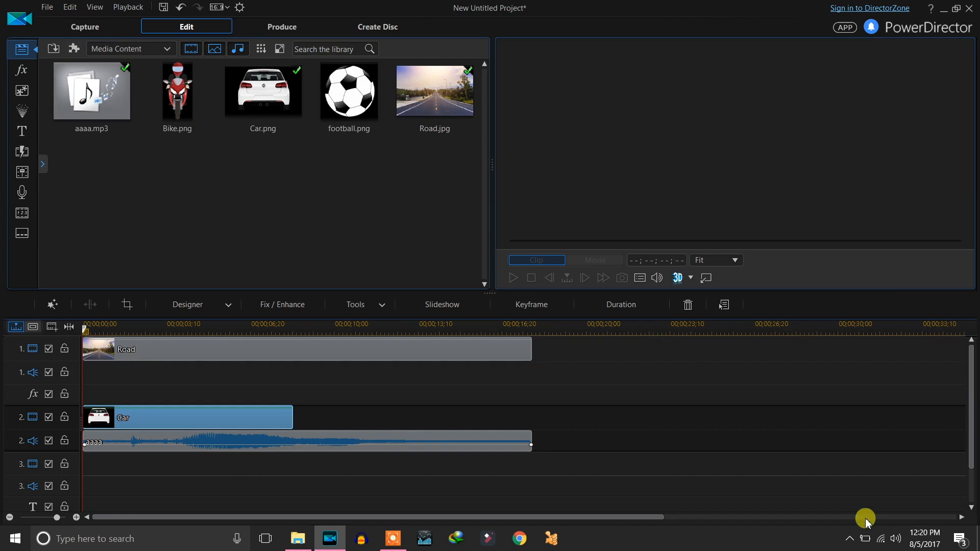
Set the preview quality to High Preview Resolution and play the movie from the start to check the car animation.
click(513, 279)
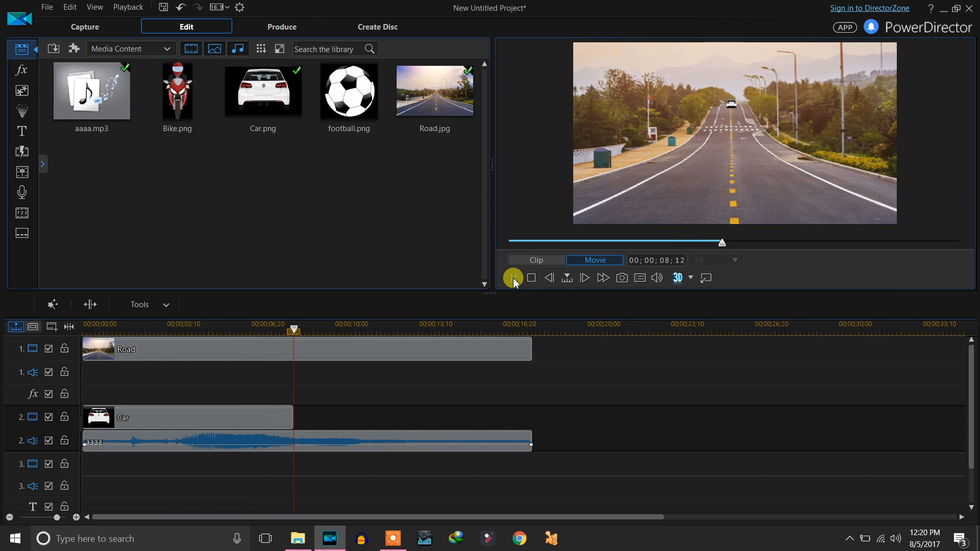
click(513, 278)
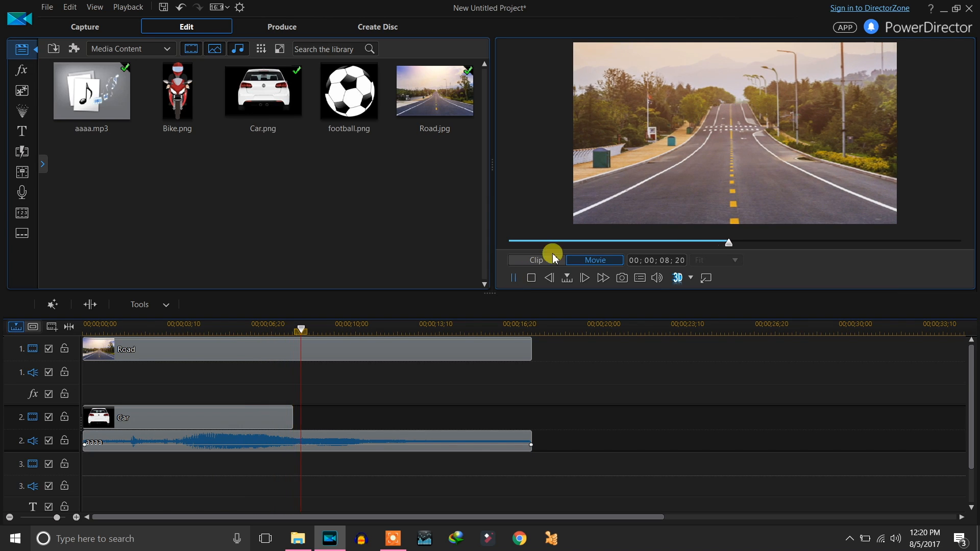
click(641, 278)
mouse_move(674, 280)
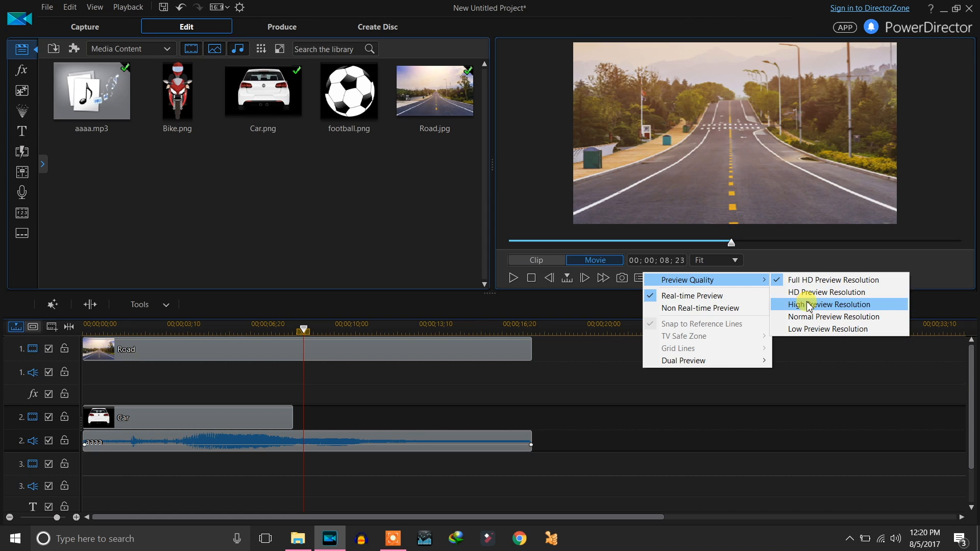
click(807, 304)
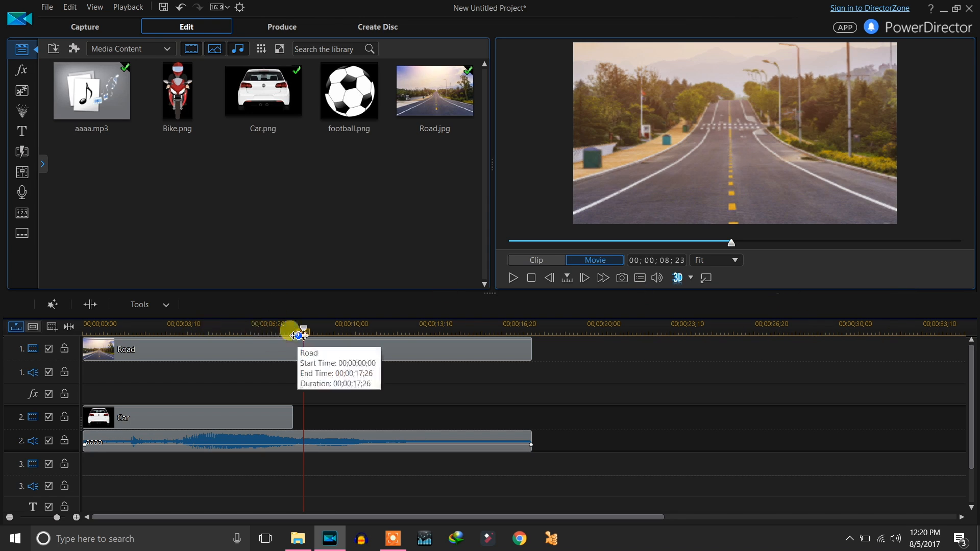
drag(295, 333, 31, 326)
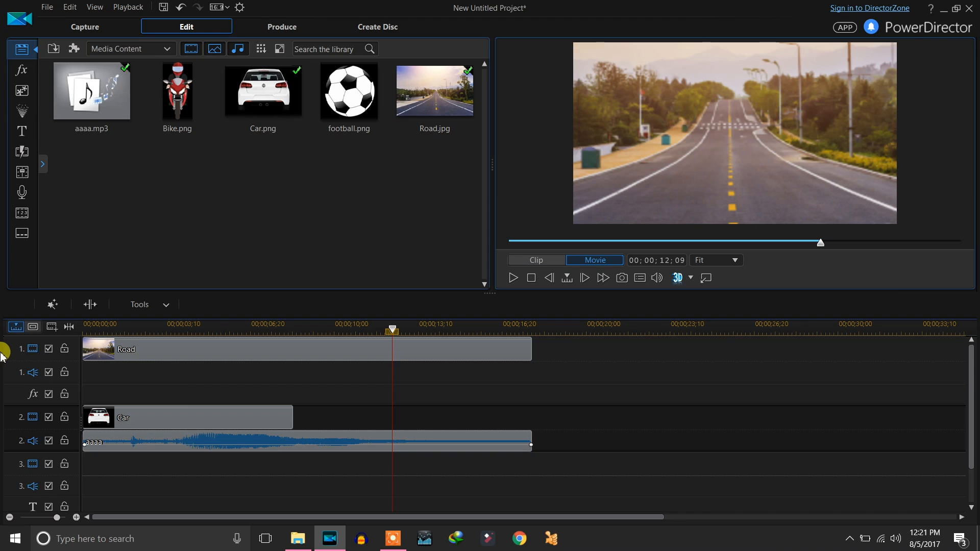
Add Bike.png to video track 2 after the Car clip and open it in PiP Designer.
drag(168, 110, 376, 415)
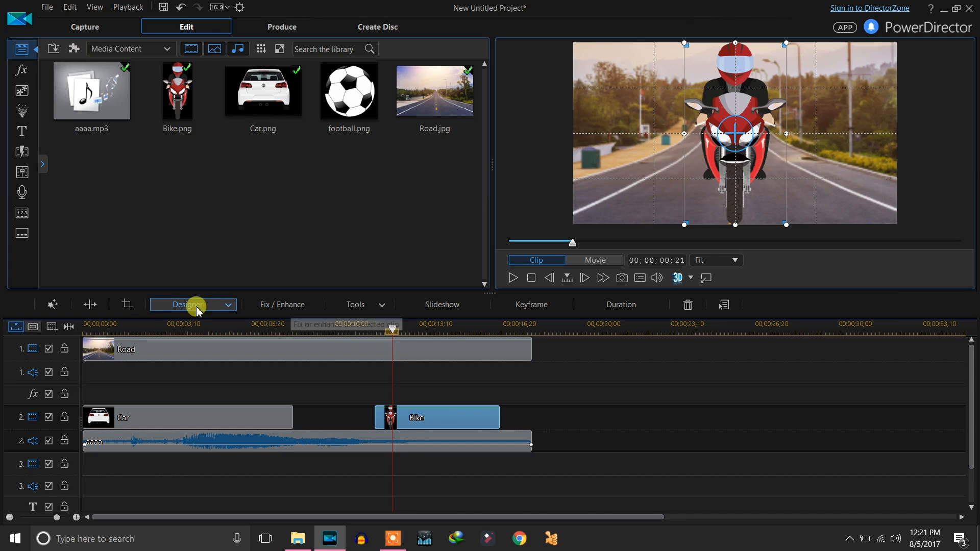
click(196, 308)
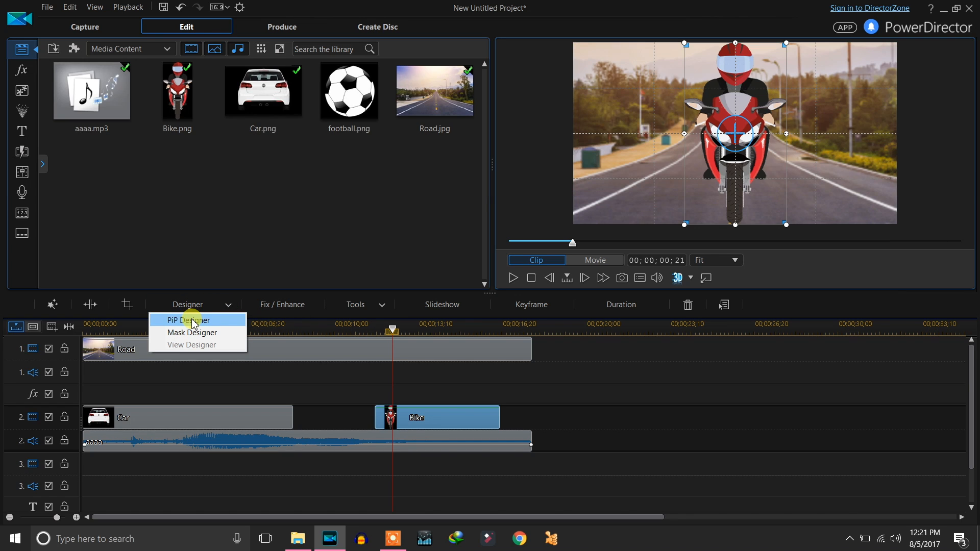
click(193, 321)
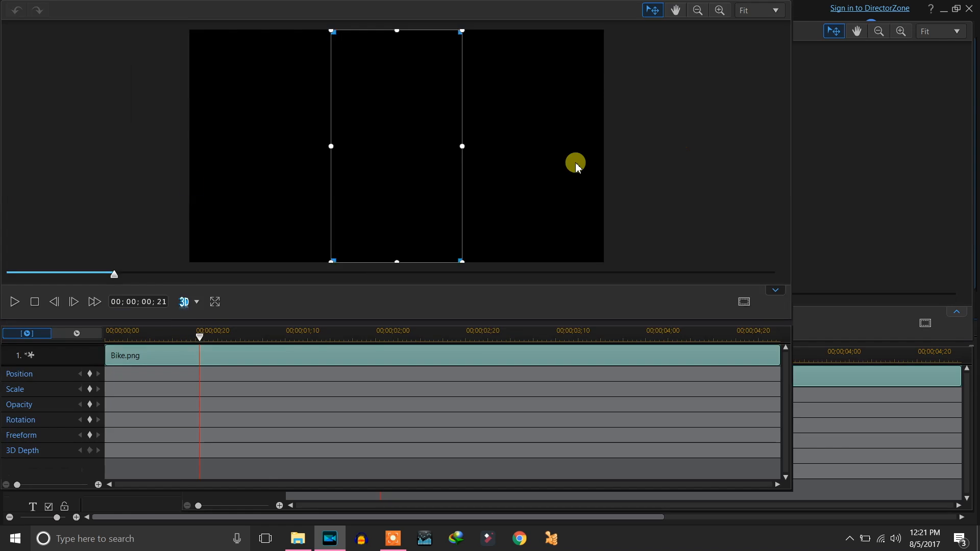
At 00;00;00;00, shrink the bike to about 0.060 by 0.190 near X 0.482, Y 0.278, and add Position and Scale keyframes.
drag(380, 348, 256, 345)
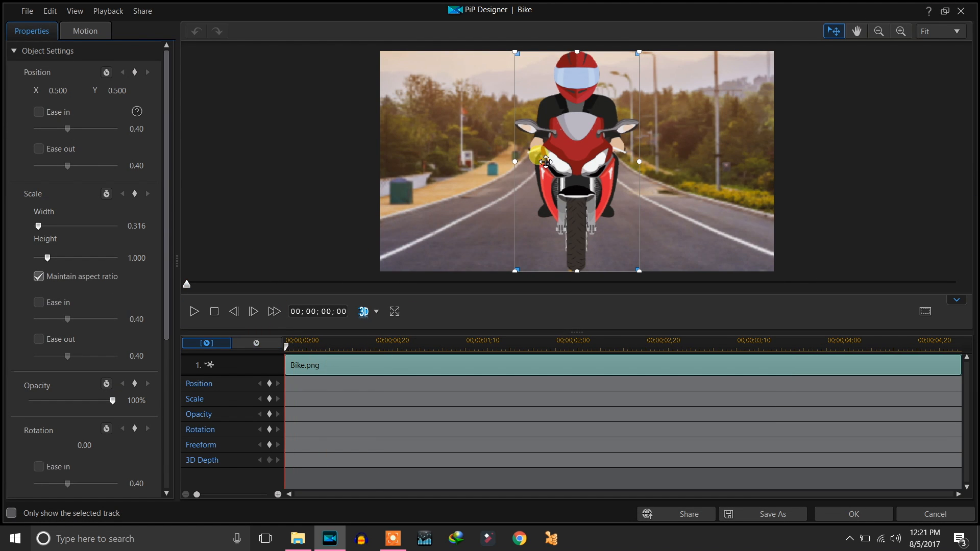
drag(639, 51, 549, 210)
drag(527, 247, 567, 124)
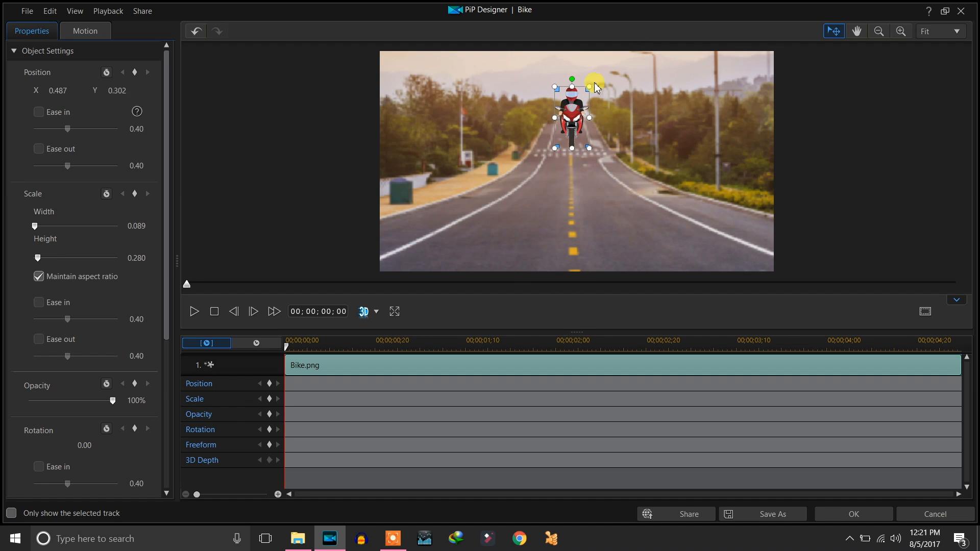
drag(591, 87, 570, 121)
click(269, 384)
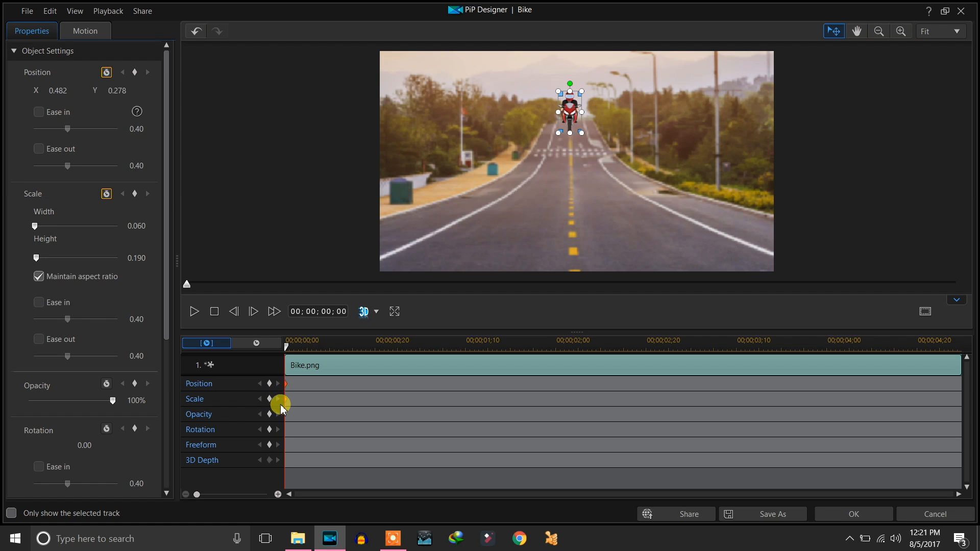
At 00;00;01;20, add Position and Scale keyframes and enlarge the bike to about 0.291 by 0.919 near X 0.496, Y 0.492.
drag(293, 349, 516, 353)
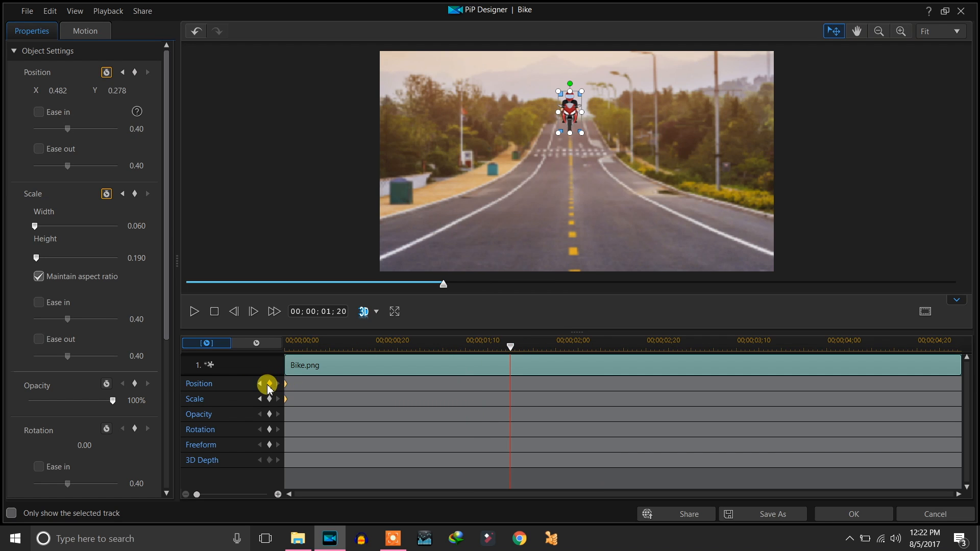
click(269, 384)
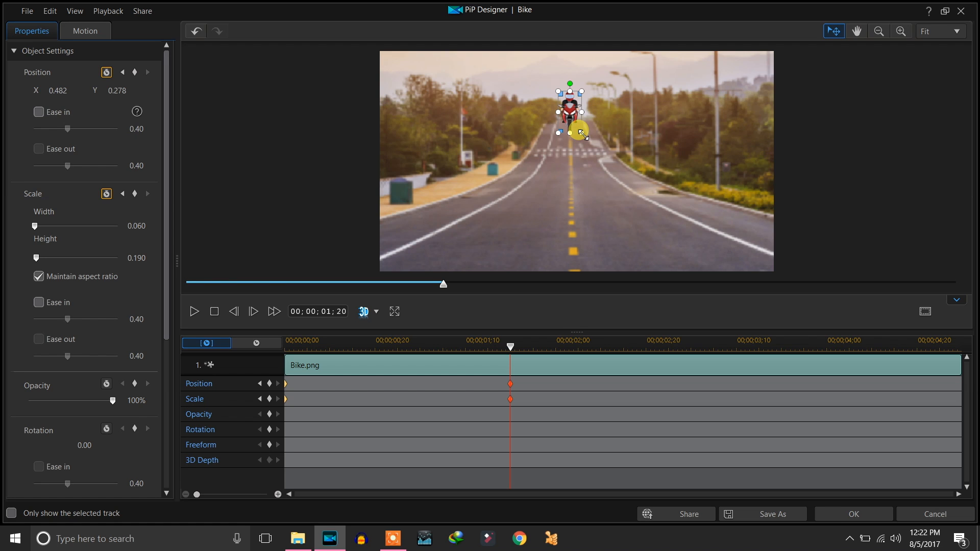
drag(582, 133, 603, 209)
drag(622, 96, 634, 65)
Play back the bike's approach from the start of the clip and return to 00;00;00;00.
drag(512, 346, 289, 353)
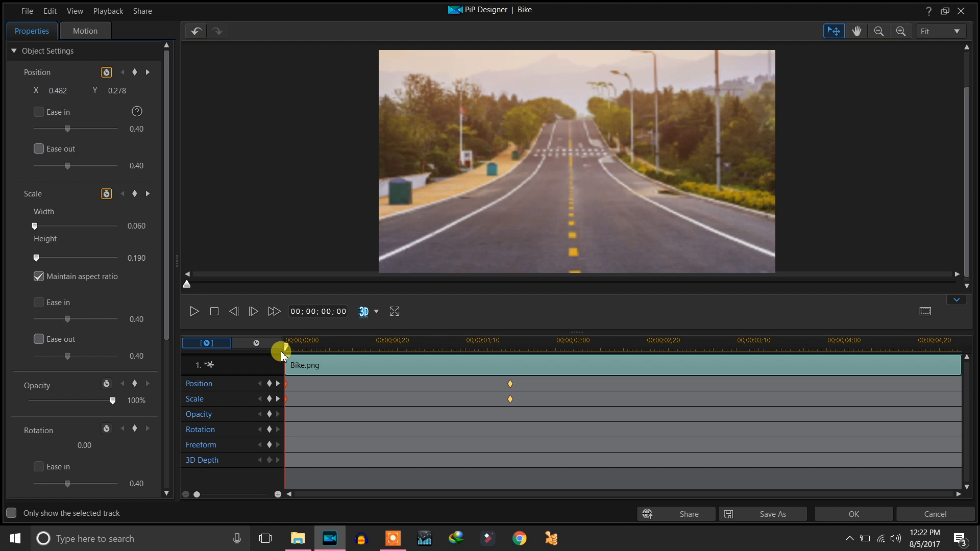
key(space)
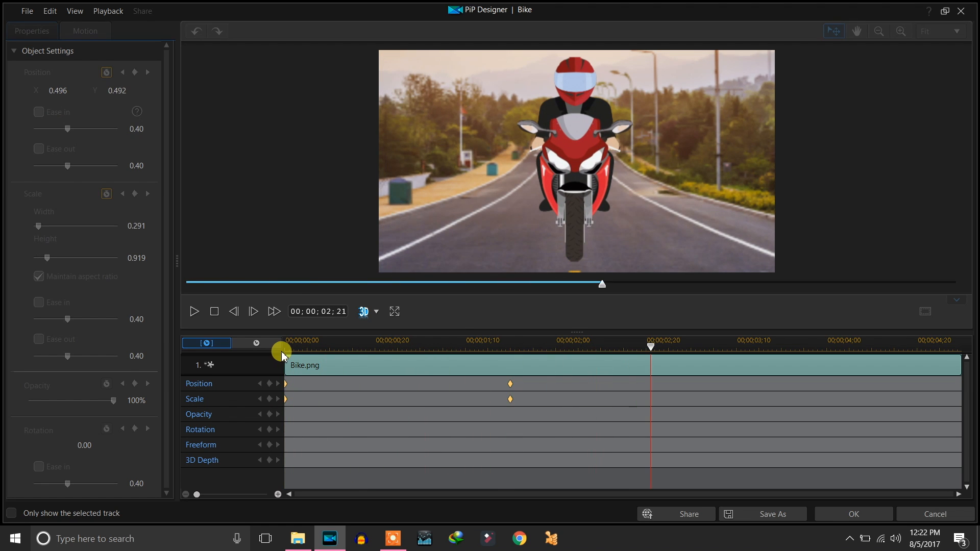
drag(516, 347, 212, 357)
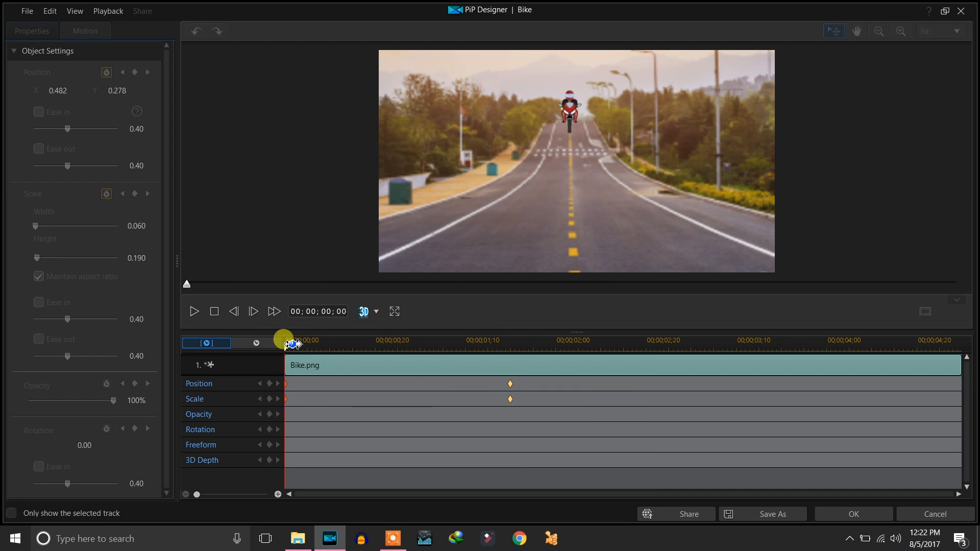
Add a Rotation keyframe to the bike at 00;00;00;10.
drag(289, 347, 335, 353)
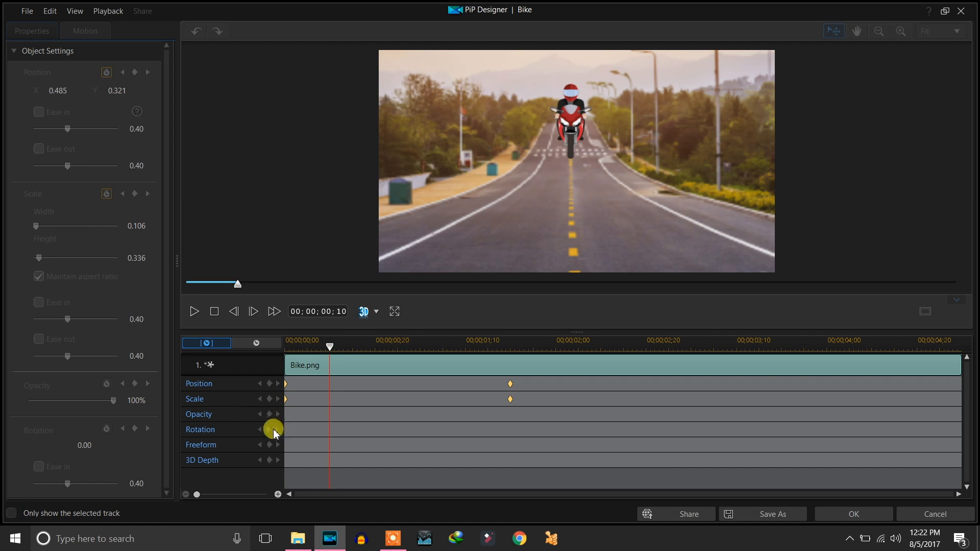
click(215, 313)
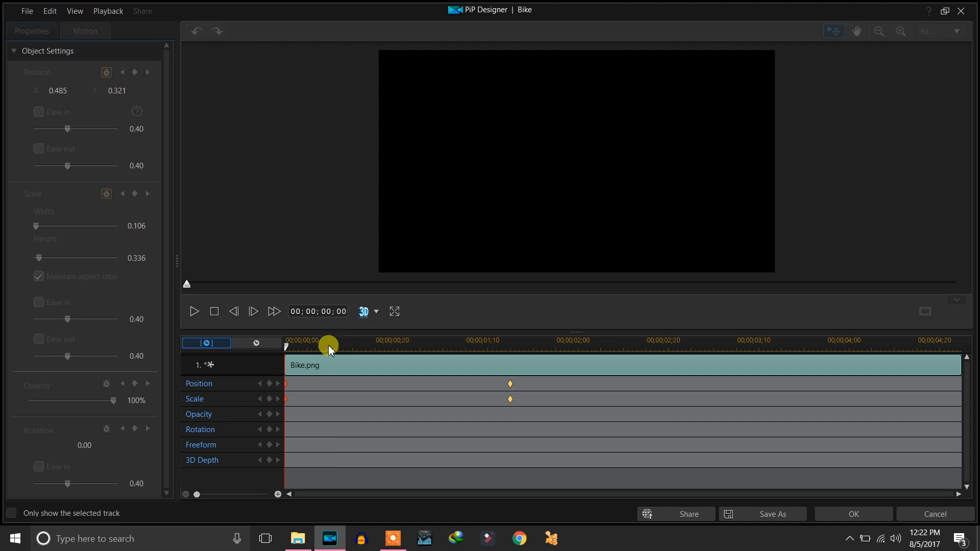
click(329, 347)
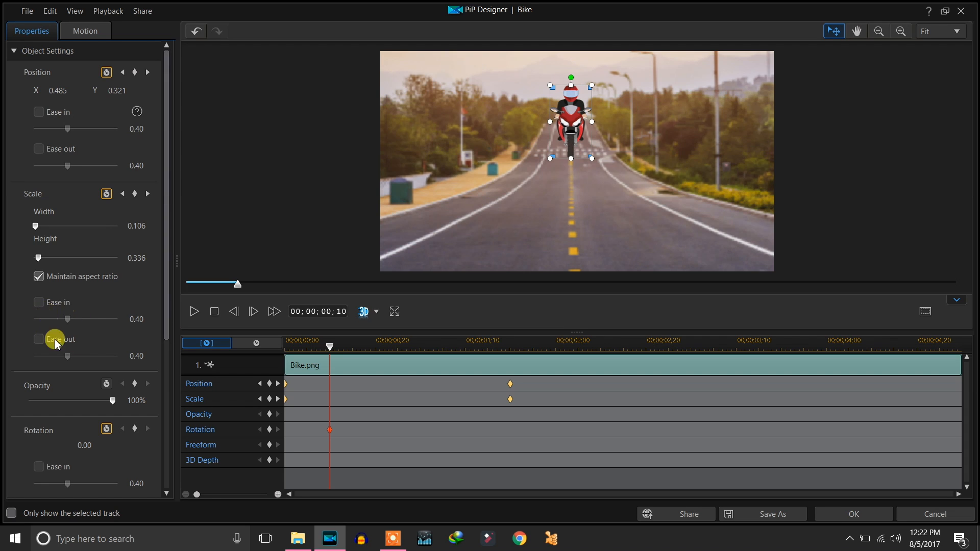
Keyframe the bike's rotation to -8.36 at 00;00;00;10, 9.67 at 00;00;00;28 and 0.00 at 00;00;01;12.
scroll(102, 353, down, 5)
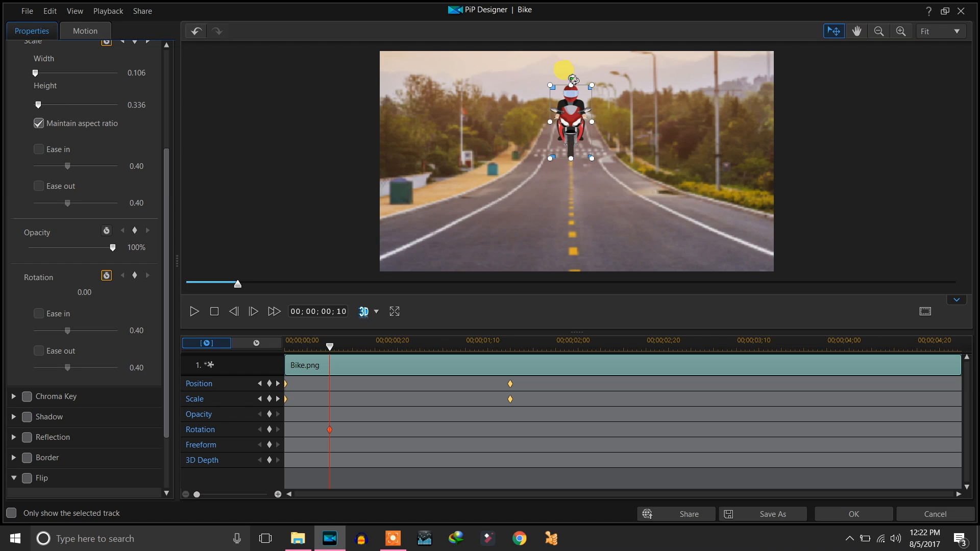
drag(570, 79, 566, 82)
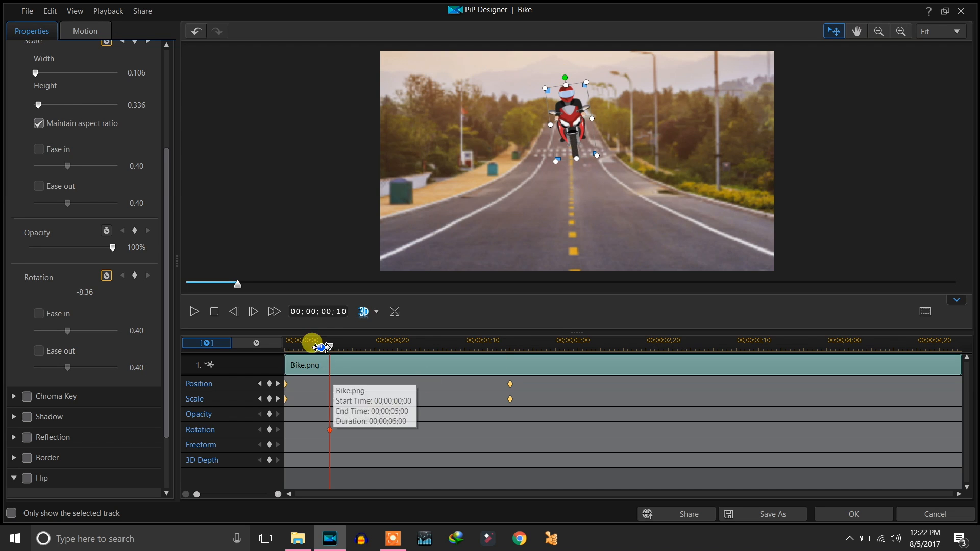
drag(329, 345, 415, 347)
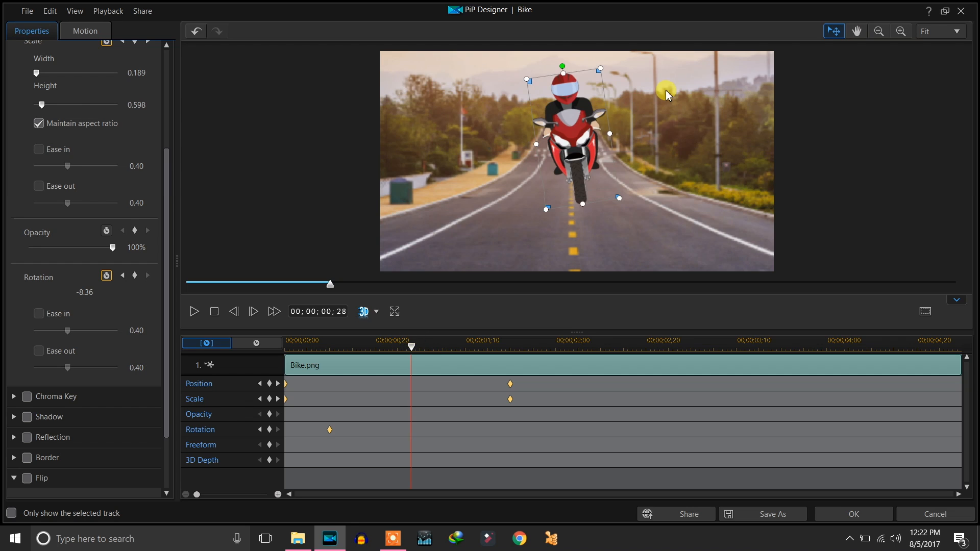
drag(567, 68, 585, 66)
drag(414, 347, 475, 346)
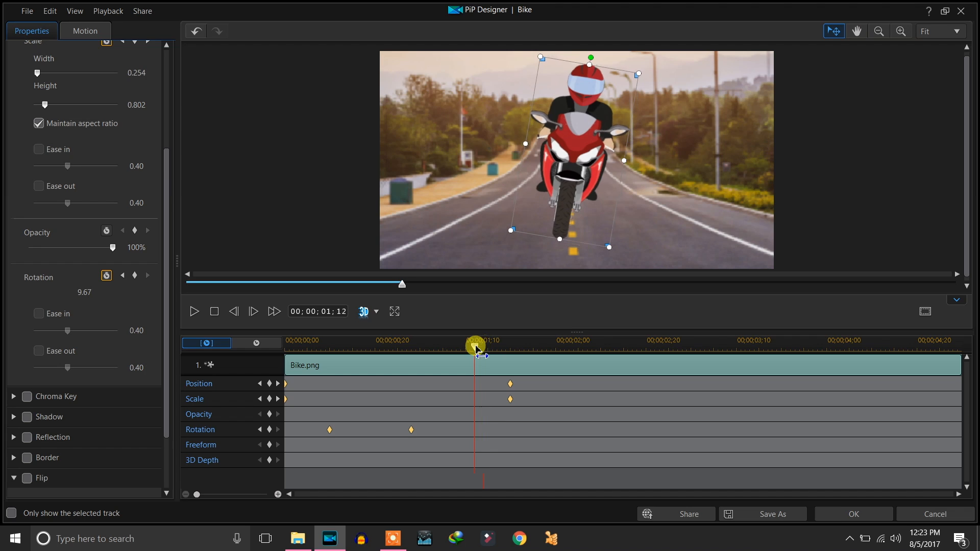
drag(592, 60, 578, 62)
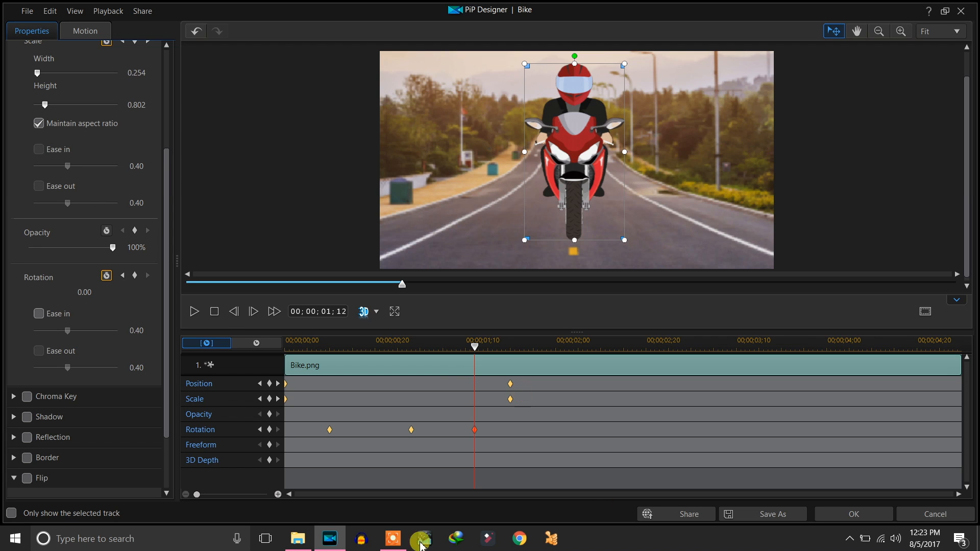
Enable Ease in on the Rotation keyframes at 00;00;01;12 and 00;00;00;28, and Ease out on the one at 00;00;00;10.
scroll(143, 207, up, 1)
scroll(143, 207, up, 5)
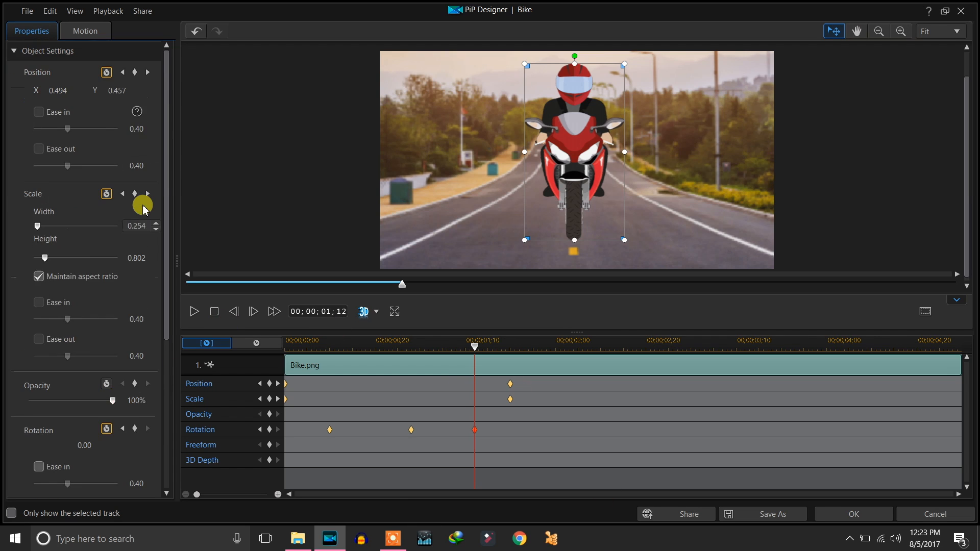
scroll(143, 207, down, 5)
click(38, 313)
drag(477, 350, 411, 350)
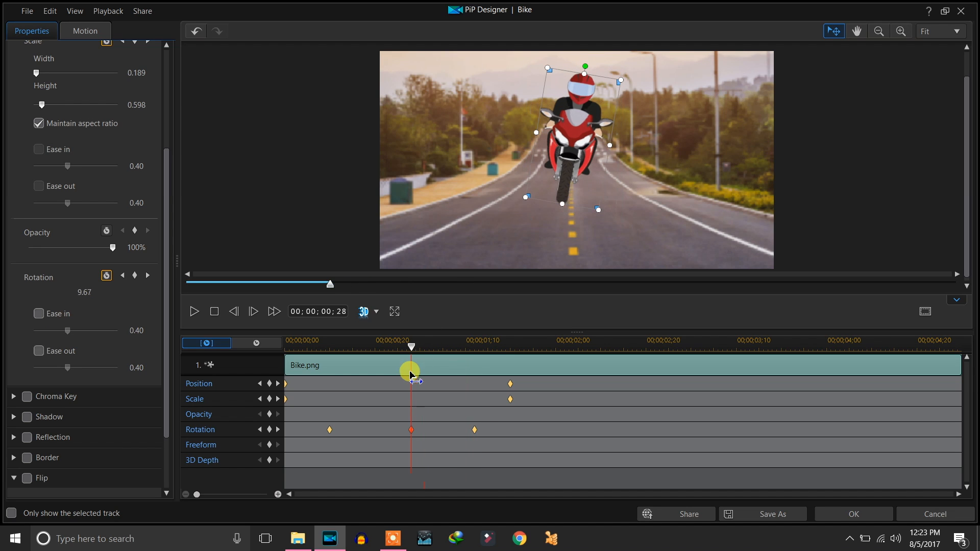
click(38, 313)
drag(414, 349, 332, 368)
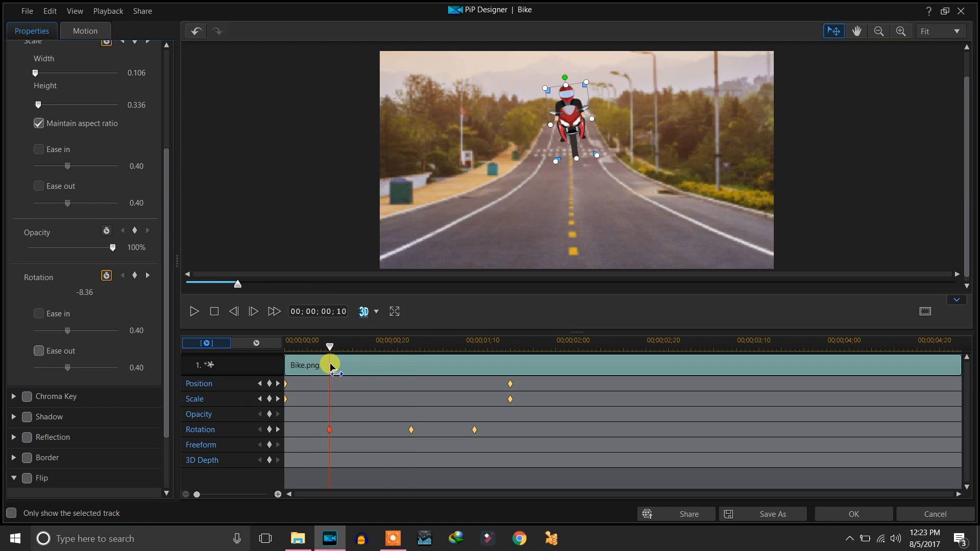
click(39, 350)
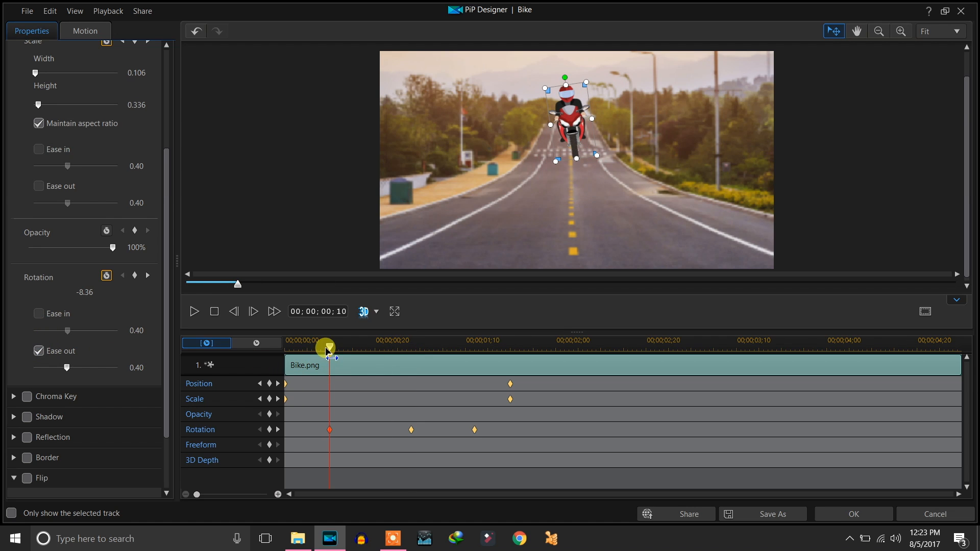
Play back the bike's tilting approach from 00;00;00;00 and apply the PiP Designer changes.
drag(326, 351, 260, 356)
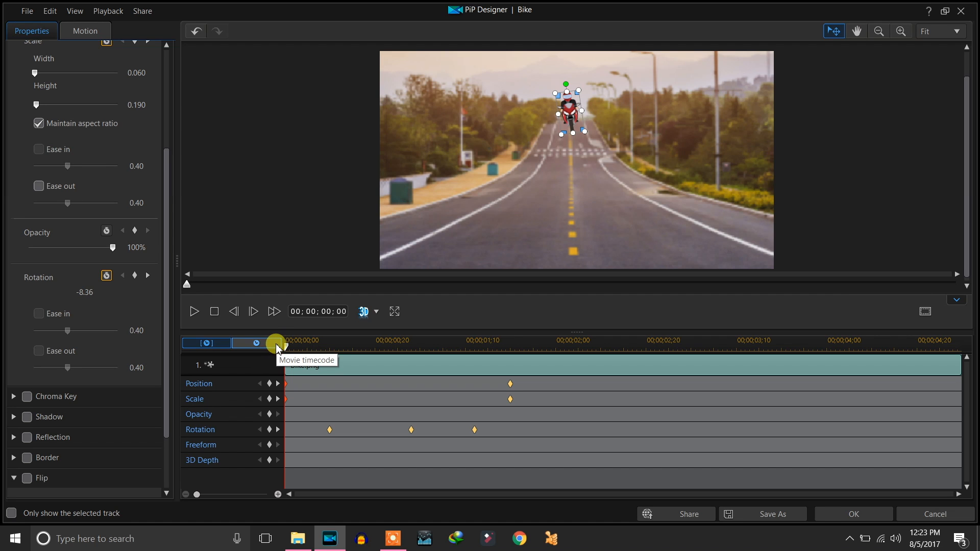
click(273, 260)
key(space)
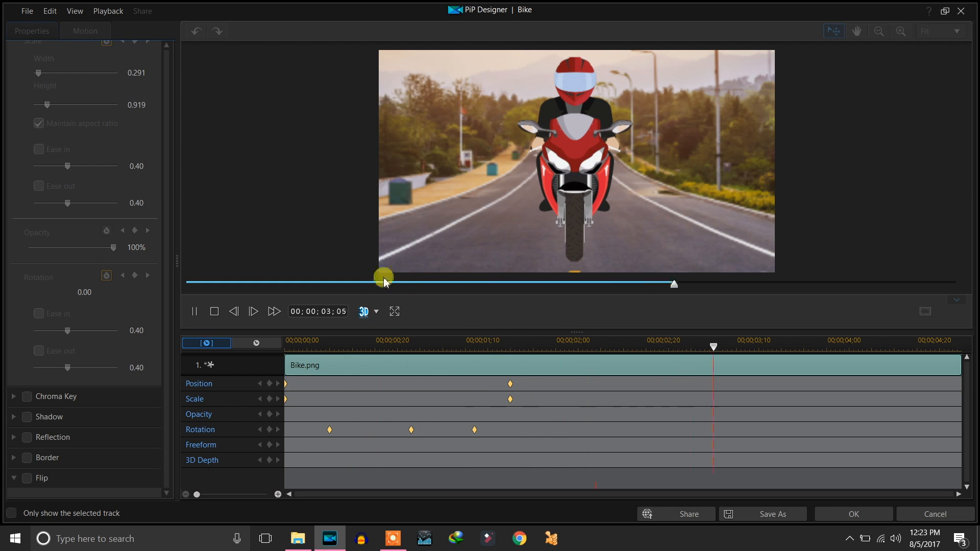
click(862, 514)
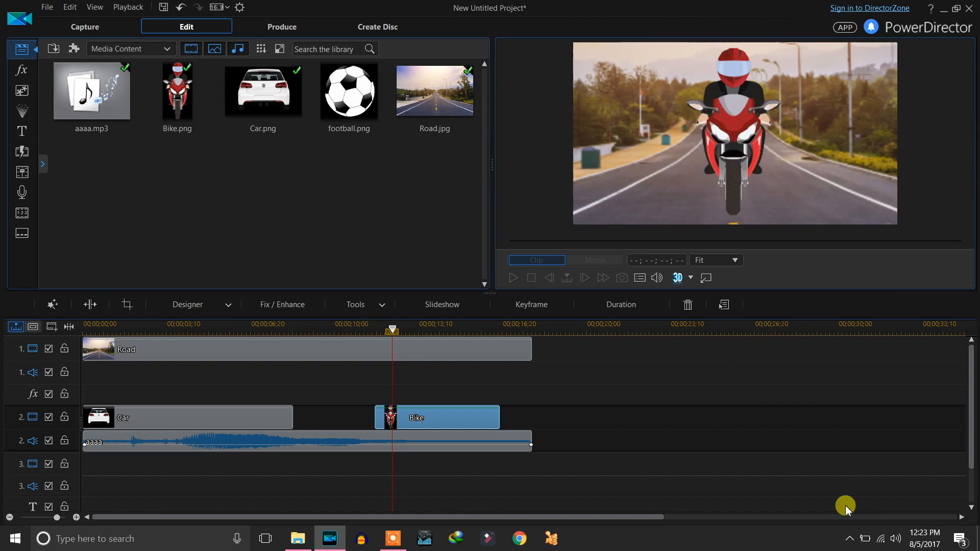
Play the movie on the main timeline to review the bike section and select the Bike clip.
click(532, 278)
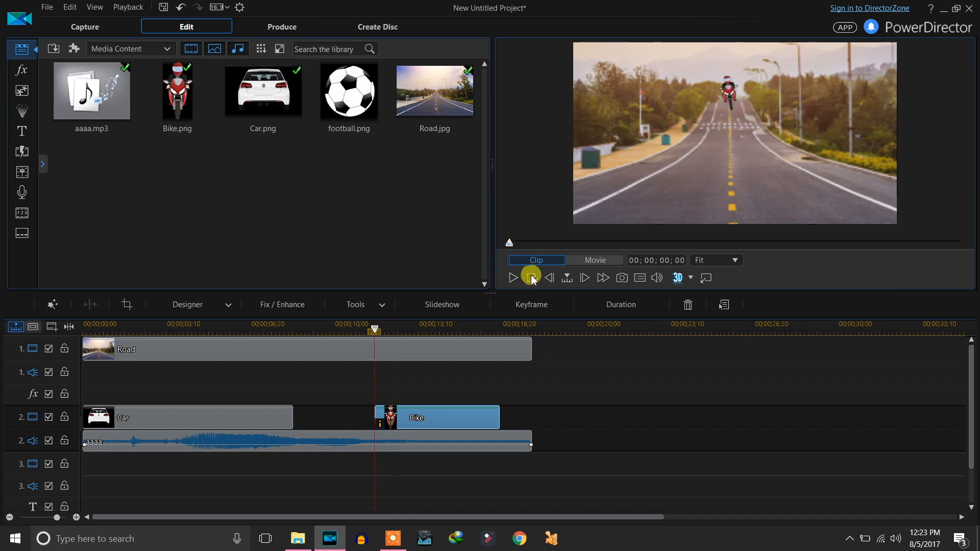
click(509, 279)
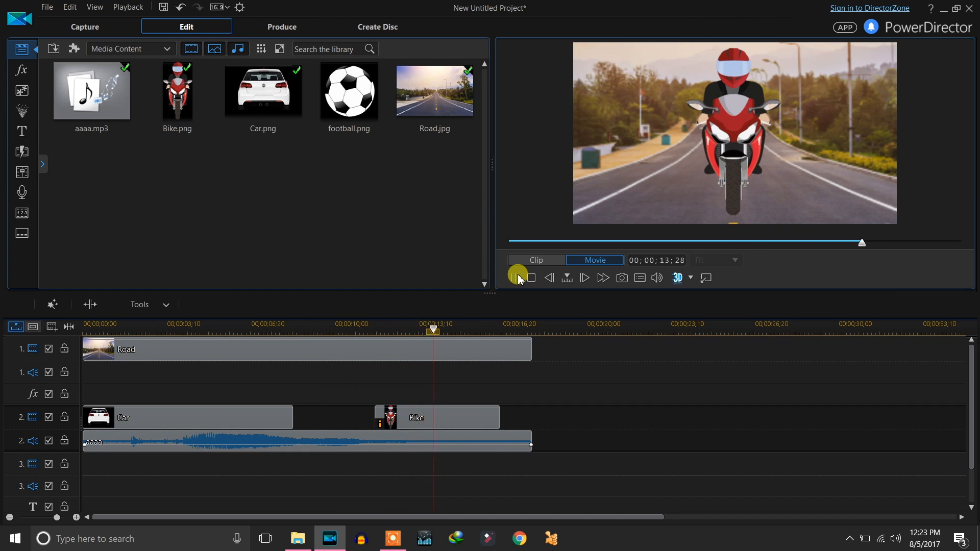
click(519, 279)
click(455, 420)
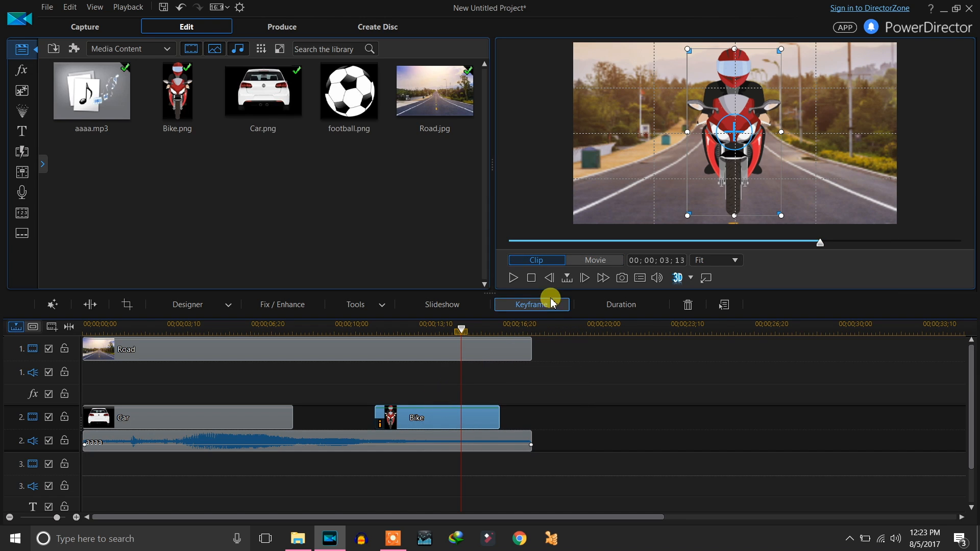
Place the custom title aaaaa on video track 1 after the Road clip and open it in Title Designer.
click(24, 132)
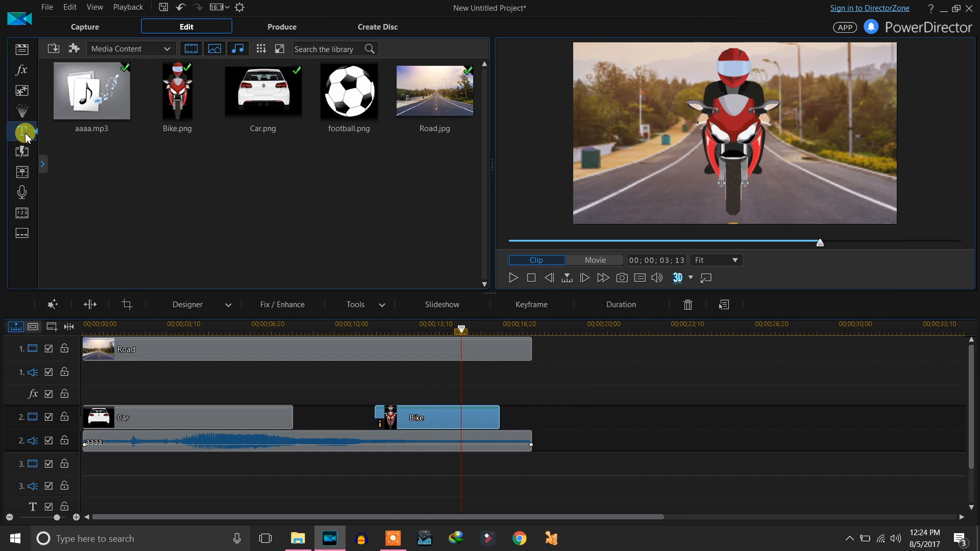
drag(201, 102, 609, 363)
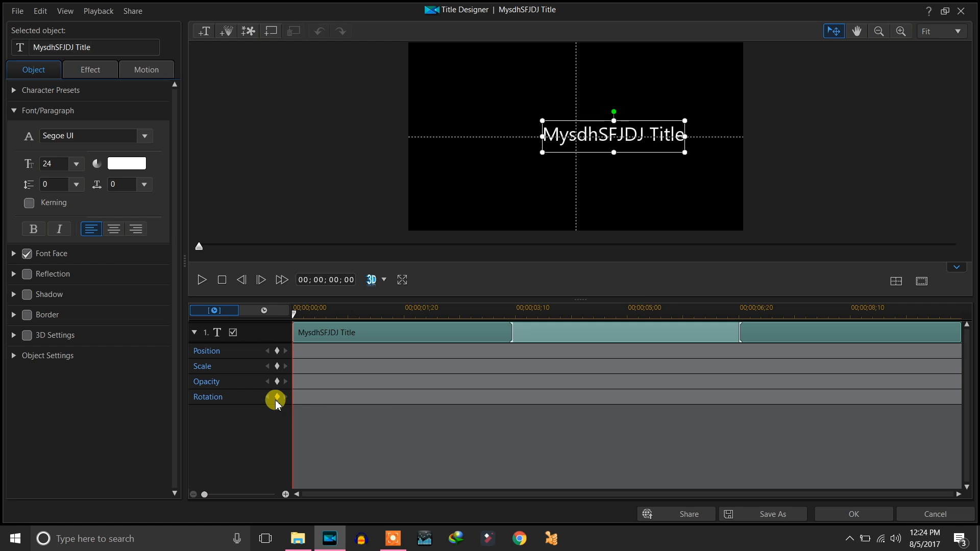
Add Rotation keyframes to the title at 00;00;00;00 and 00;00;06;06, rotating the text counterclockwise at the second one.
drag(296, 309, 707, 327)
click(277, 396)
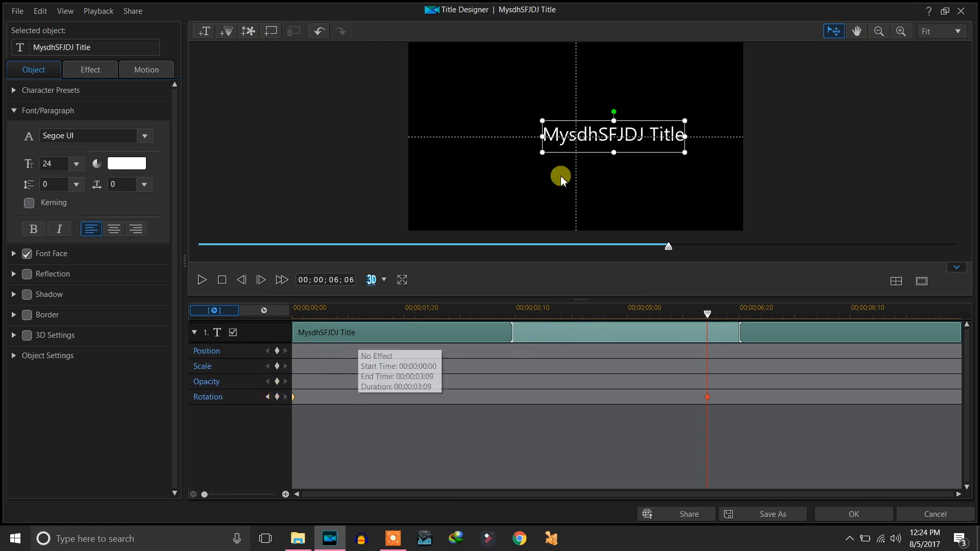
drag(617, 111, 592, 124)
Play back the title's rotation from the start and leave Title Designer without saving the changes.
drag(679, 305, 247, 329)
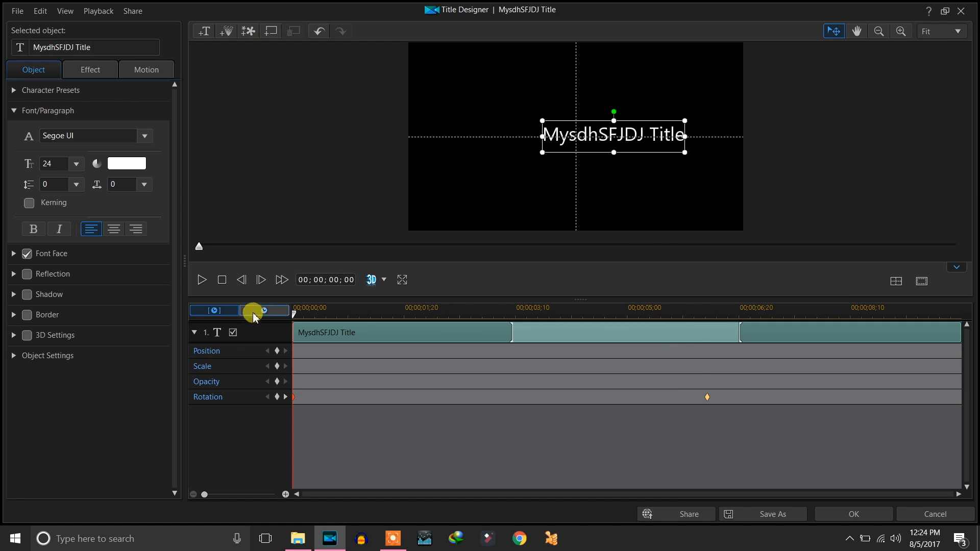
click(253, 312)
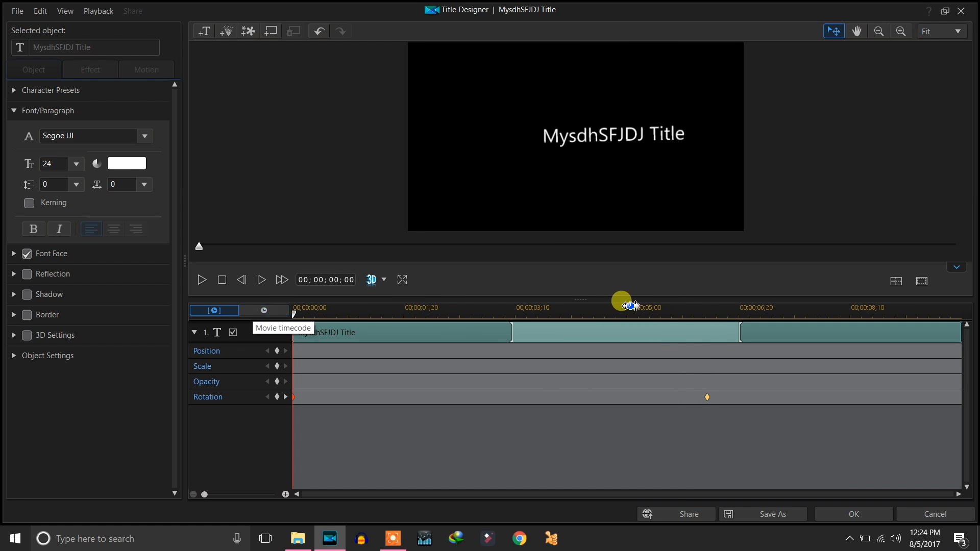
key(space)
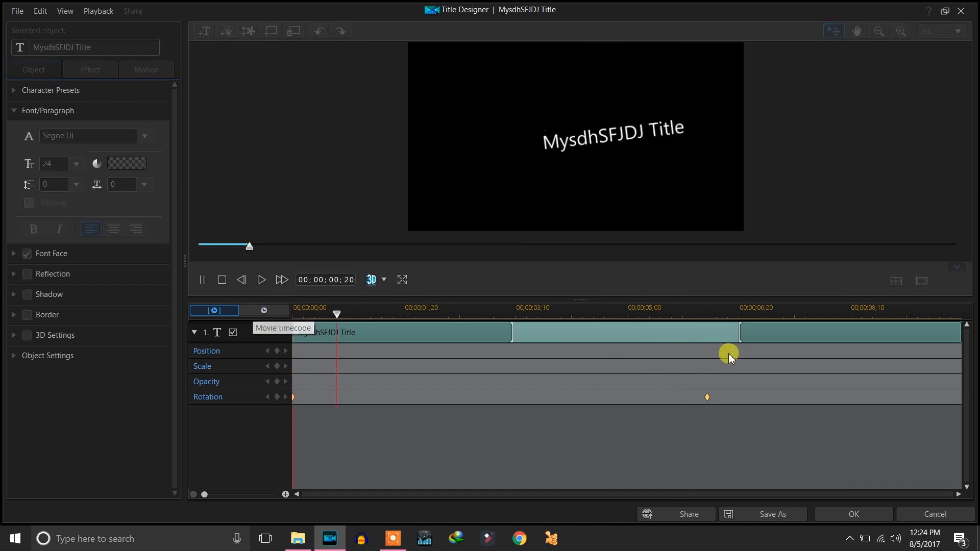
click(927, 512)
click(530, 302)
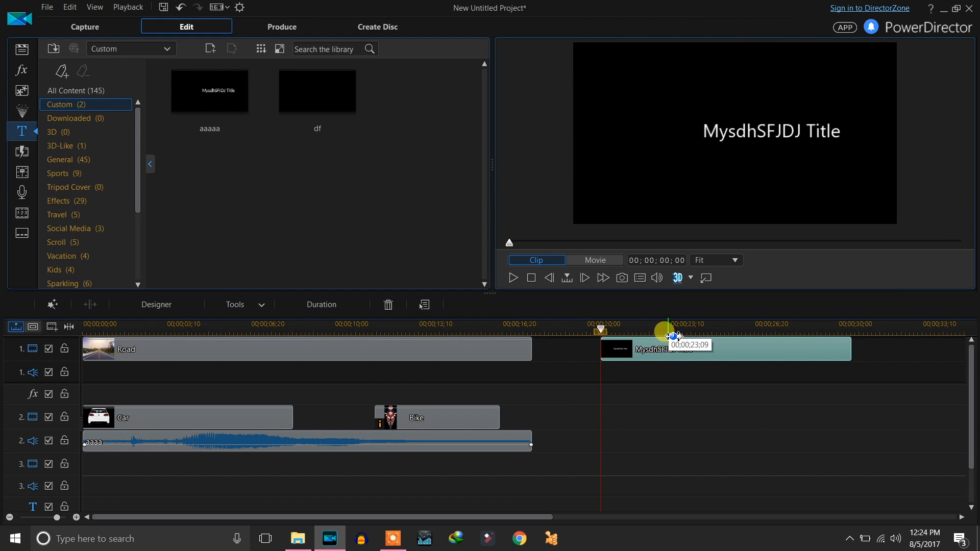
Search the video effects for BL and place the Blur effect at the start of the effect track.
click(28, 68)
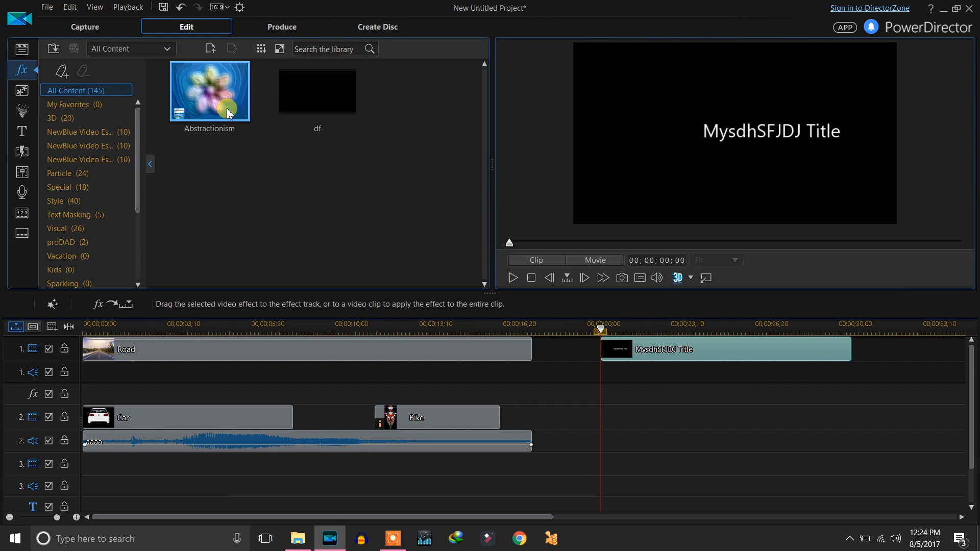
click(292, 189)
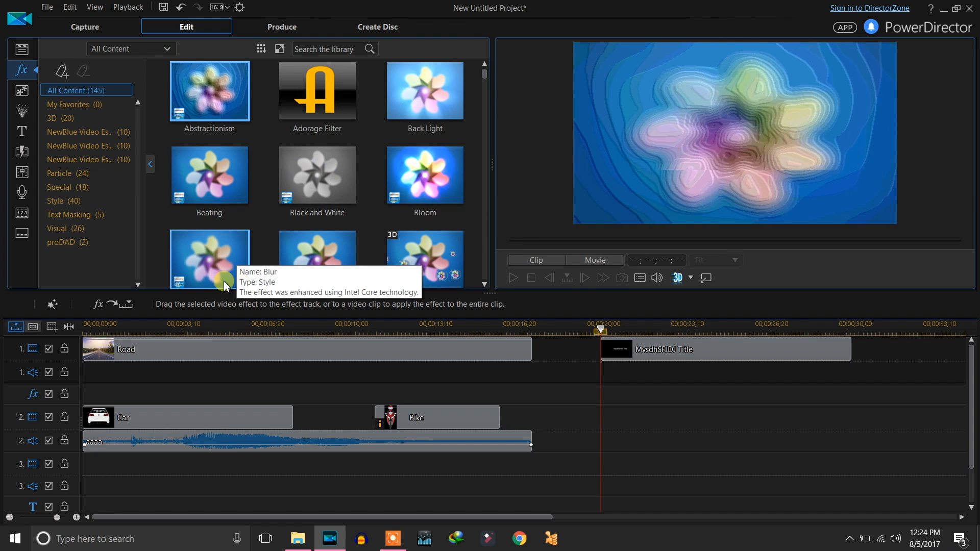
scroll(435, 196, down, 5)
scroll(278, 199, up, 5)
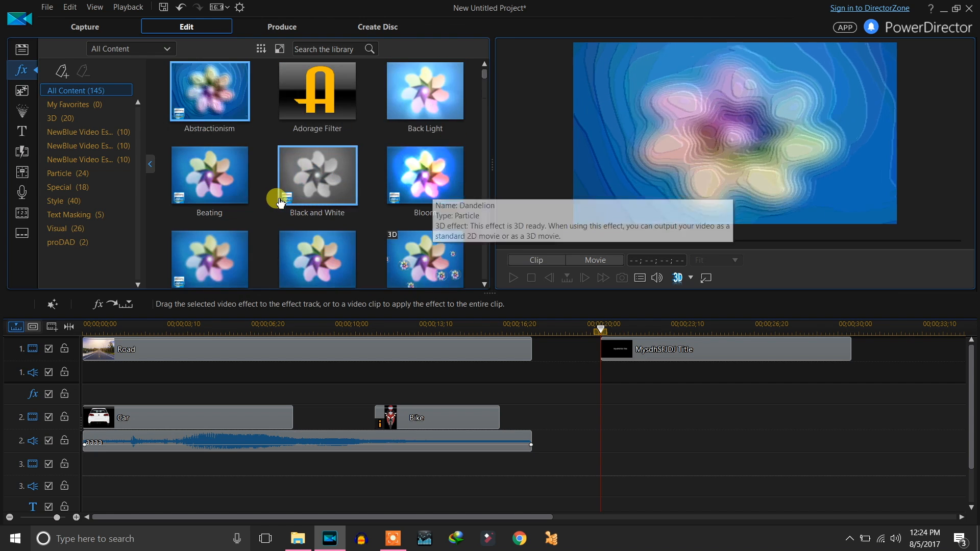
scroll(370, 204, down, 2)
scroll(362, 164, up, 3)
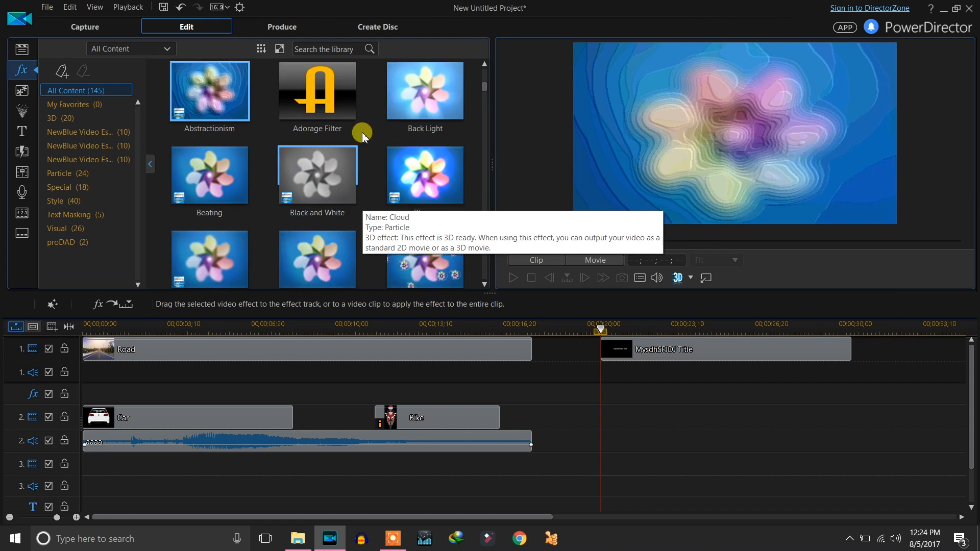
click(328, 49)
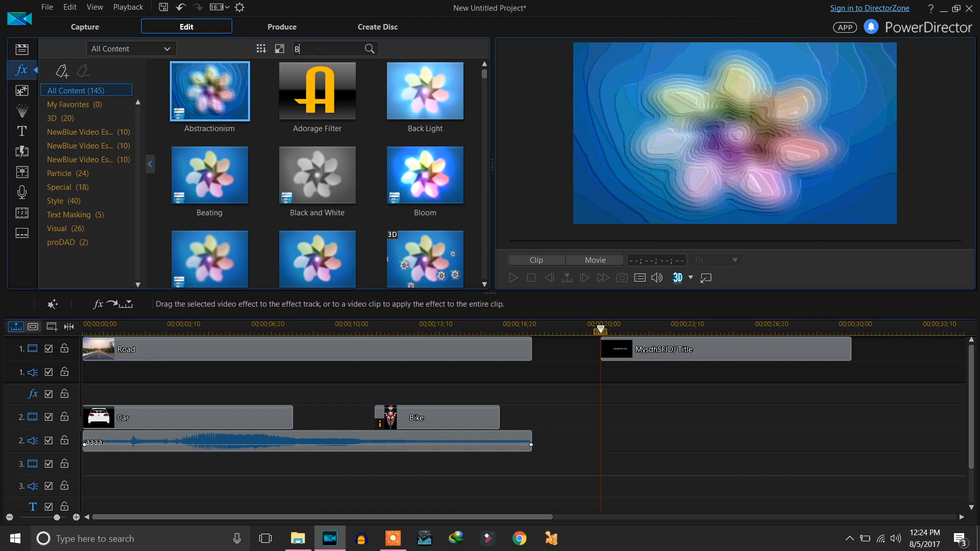
text(B)
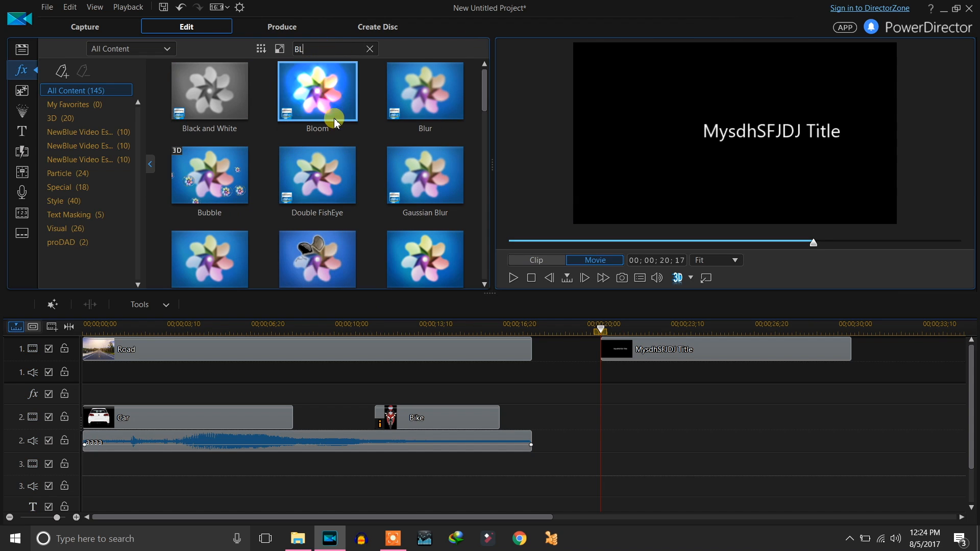
drag(431, 110, 80, 388)
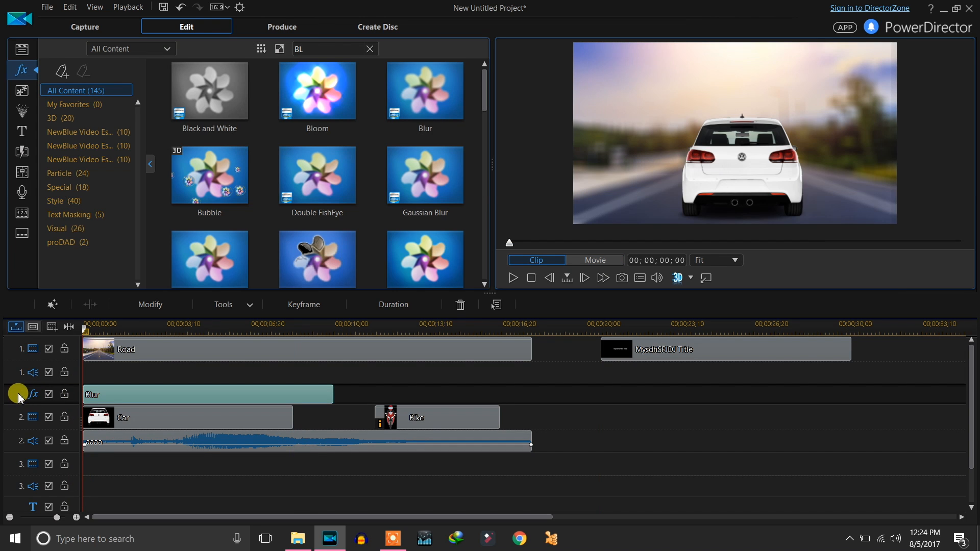
Move the effect track below track 2 so the Blur also covers the car, and preview the movie.
drag(18, 394, 30, 473)
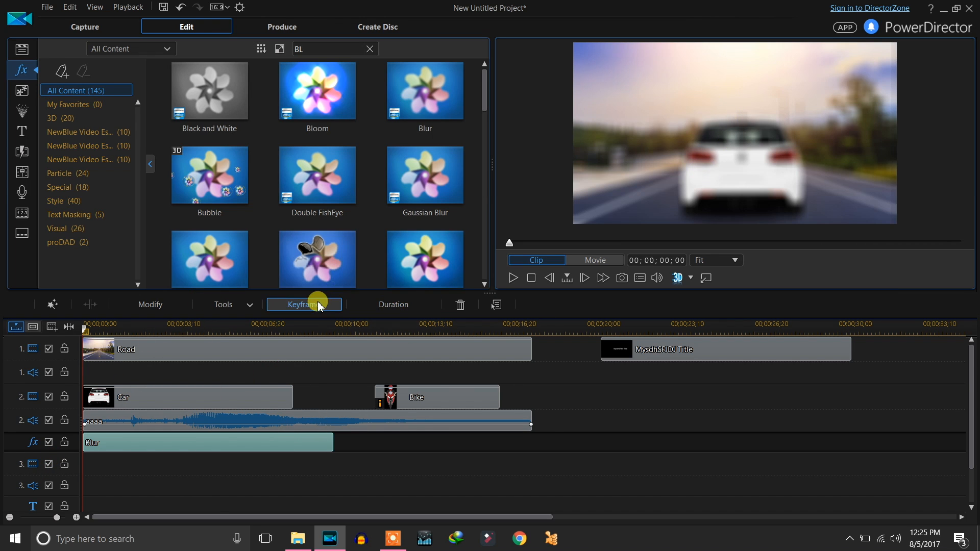
key(space)
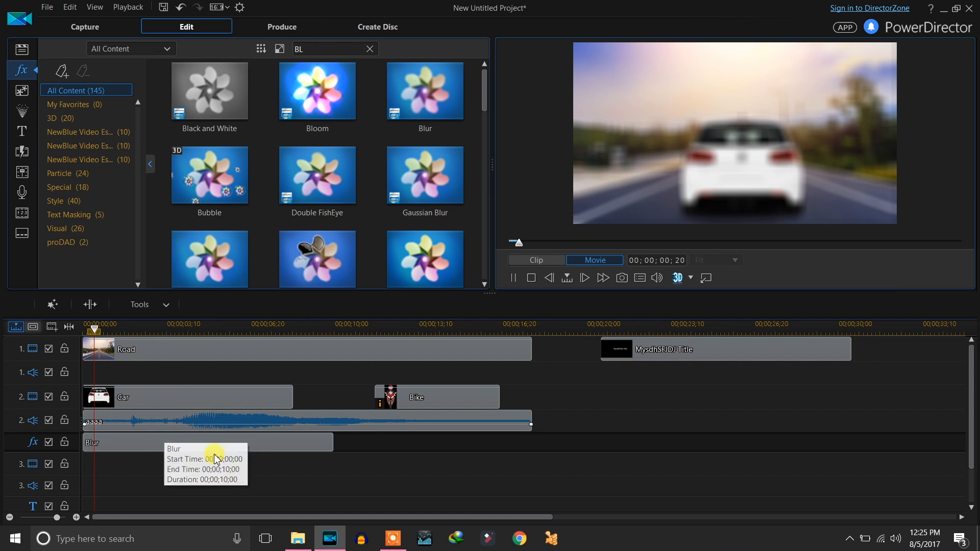
Keyframe the Blur effect's Degree at 15 at the start of the clip and at 0 at 00;00;02;02.
click(218, 449)
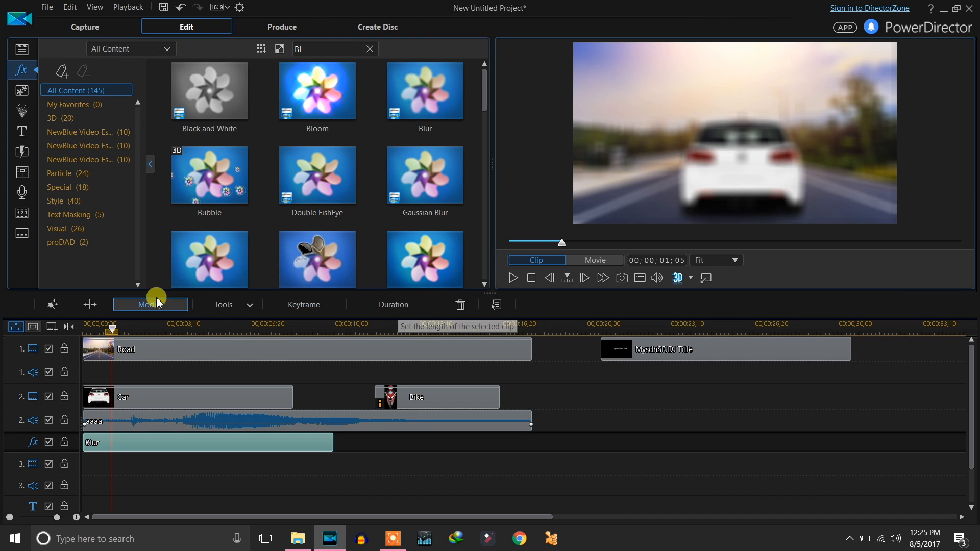
click(324, 304)
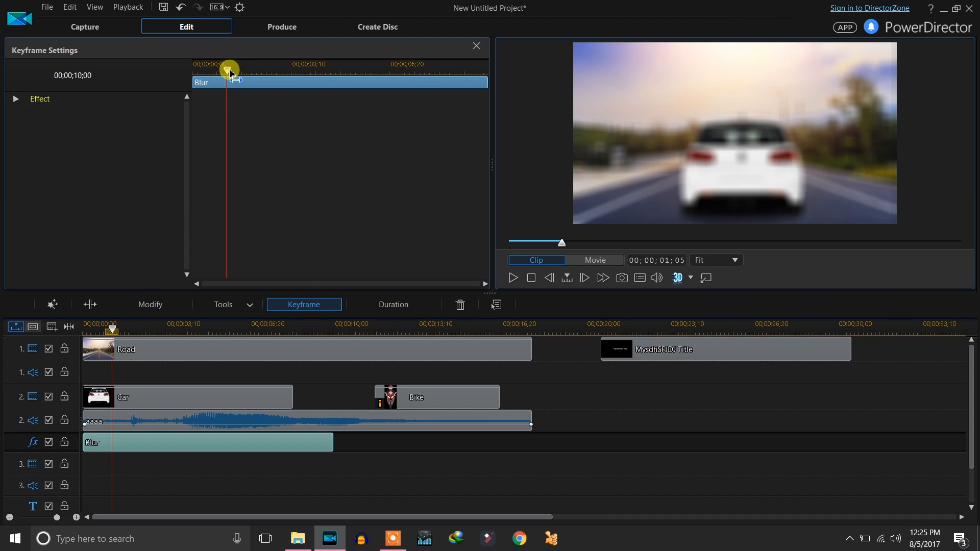
drag(220, 74, 184, 78)
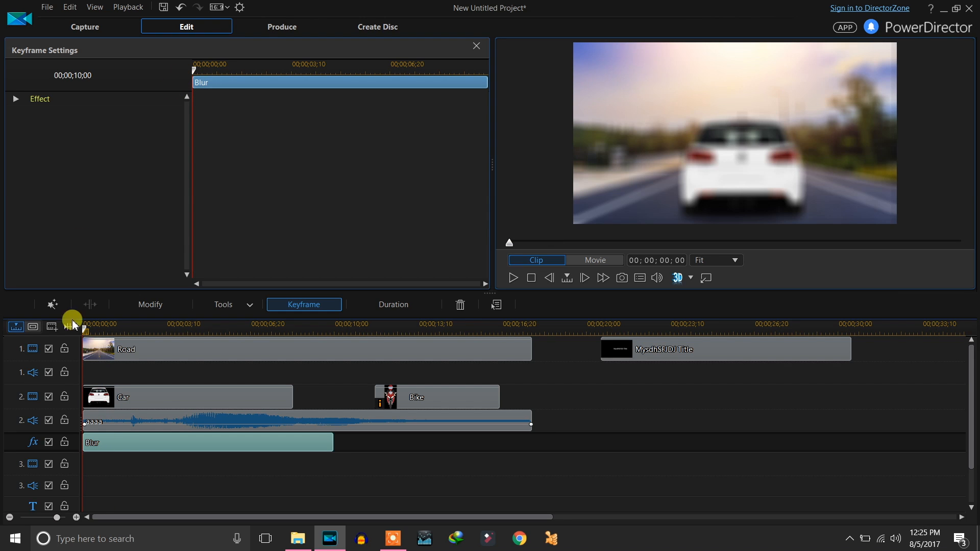
click(16, 99)
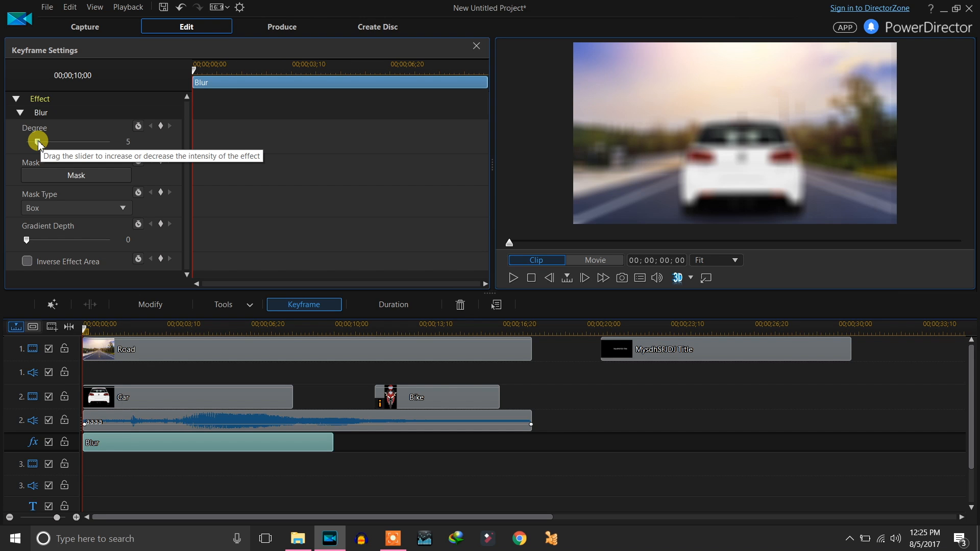
mouse_move(38, 144)
mouse_down()
mouse_move(51, 145)
mouse_move(5, 135)
mouse_move(60, 148)
mouse_up()
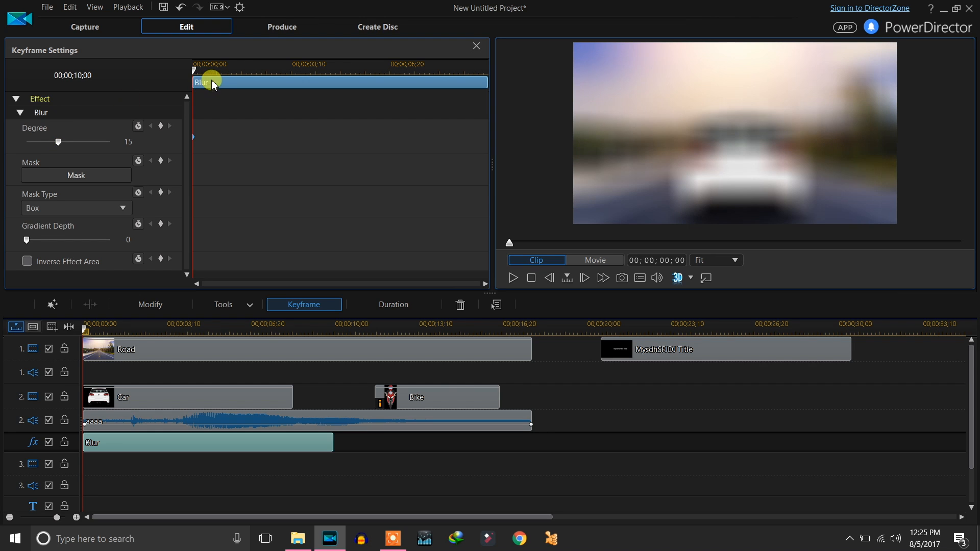
drag(197, 69, 254, 71)
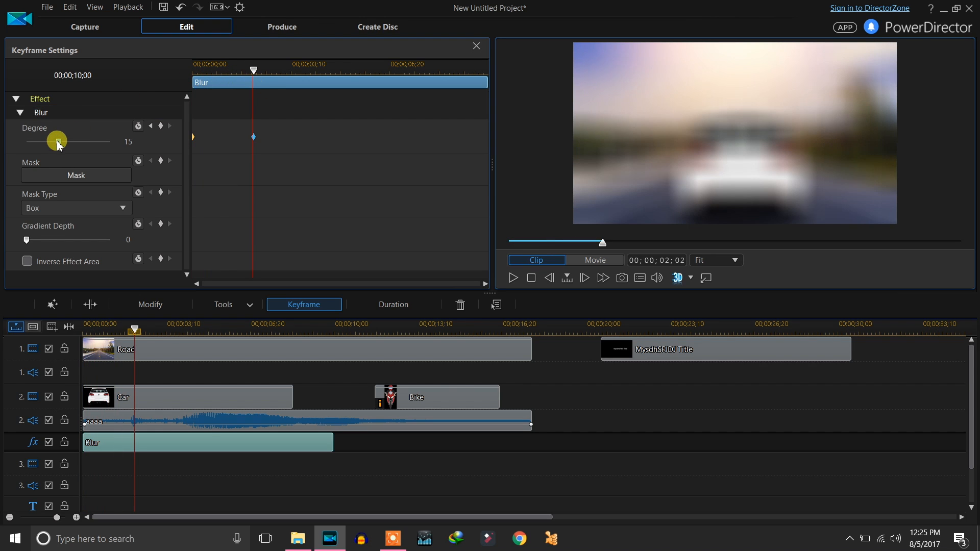
drag(59, 144, 28, 165)
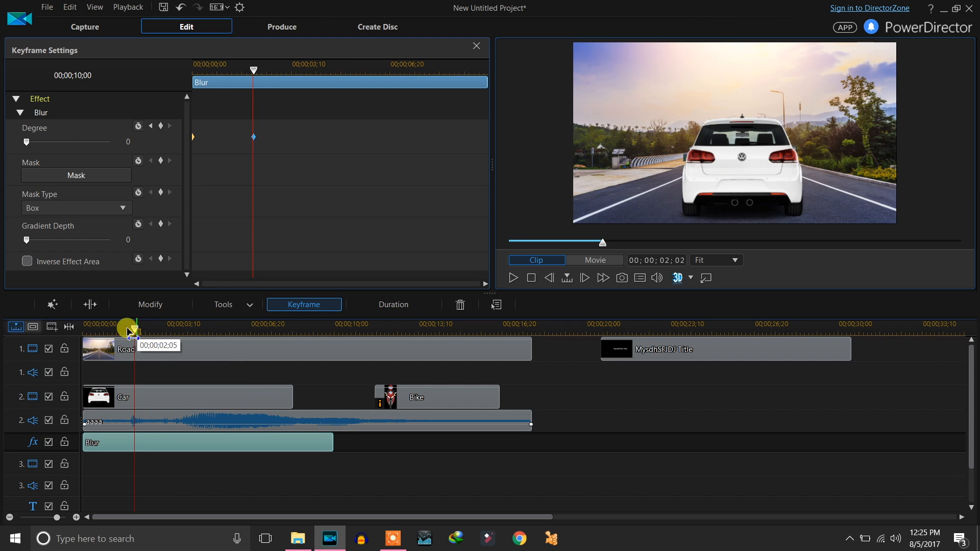
Play back the movie from the start past the second Blur keyframe and pause it.
drag(129, 330, 66, 333)
click(514, 278)
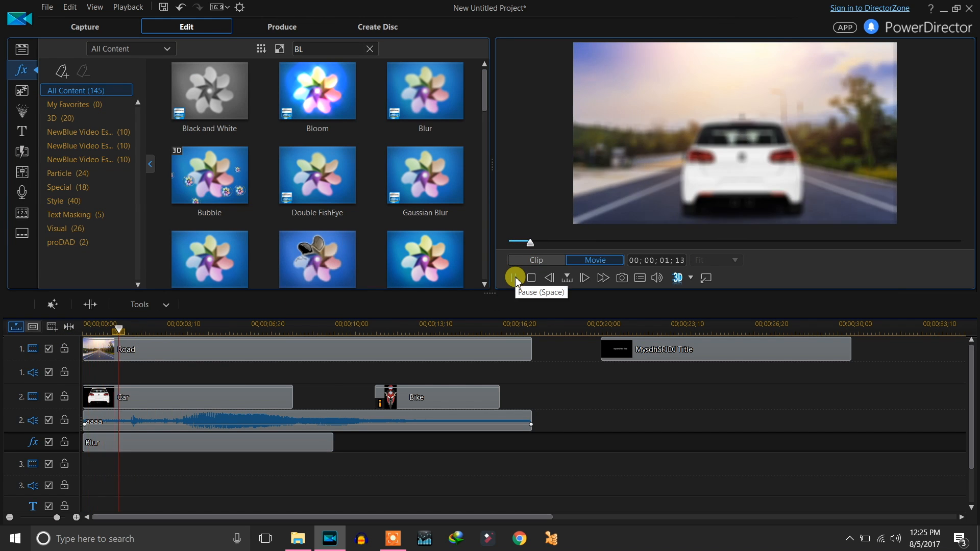
click(514, 278)
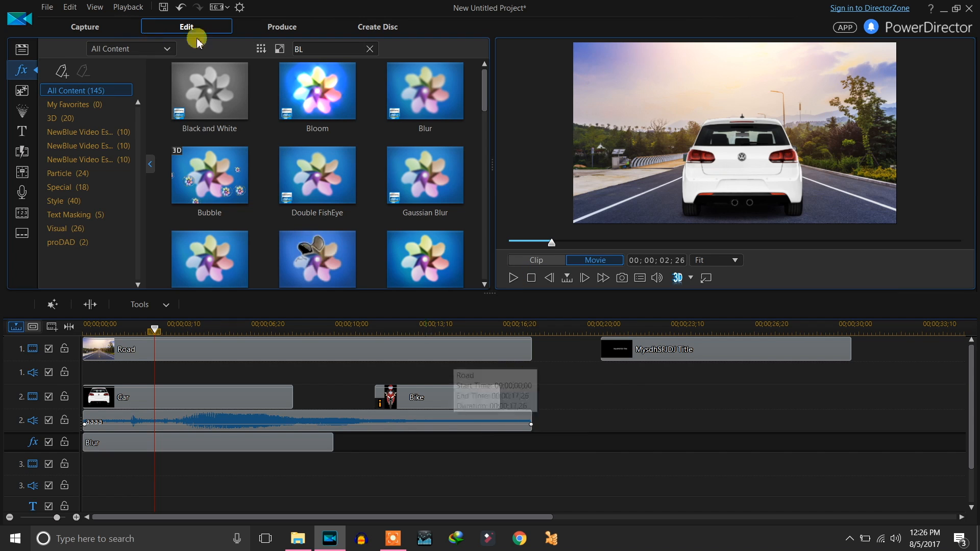
Switch from editing to the Produce workspace.
click(302, 30)
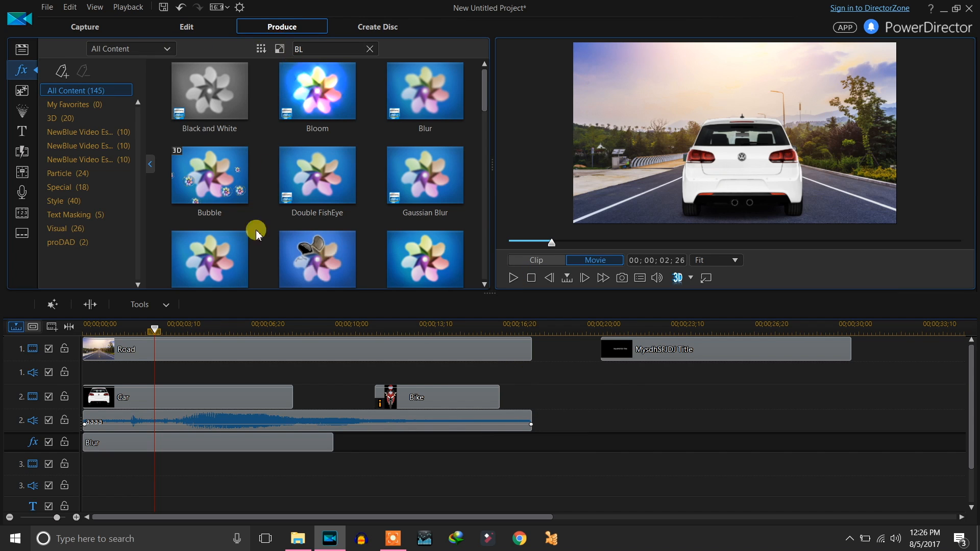